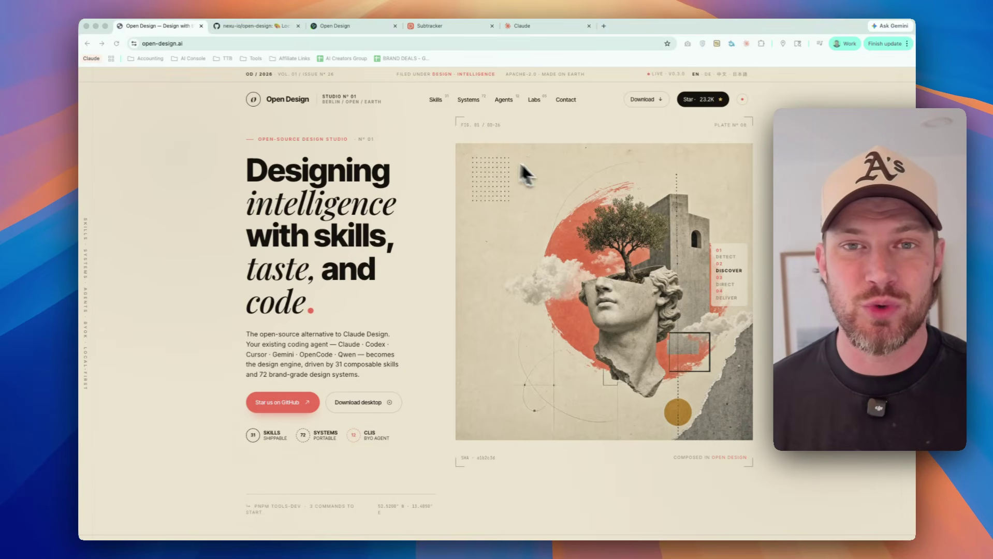
{"action": "scroll", "coordinate": [417, 108], "scroll_direction": "down", "scroll_amount": 5}
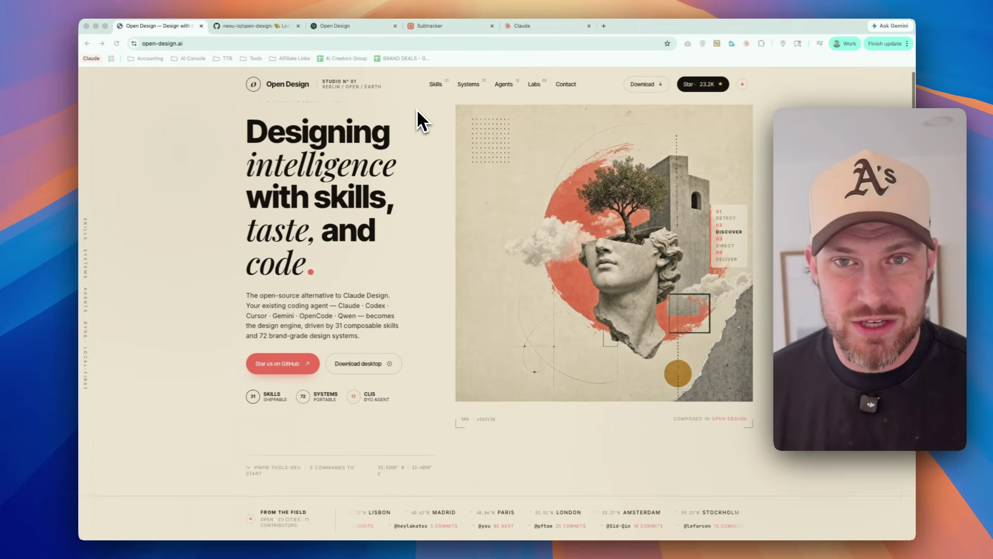
{"action": "scroll", "coordinate": [415, 108], "scroll_direction": "up", "scroll_amount": 5}
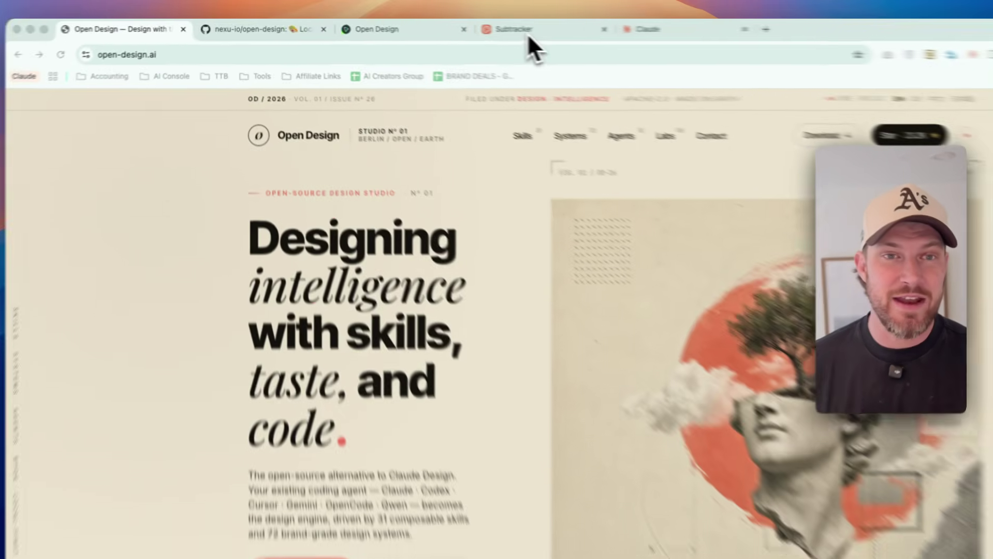
Step: Return Claude Design to its project overview, then switch to the local Open Design app and dismiss its Execution & model settings
{"action": "left_click", "coordinate": [442, 29]}
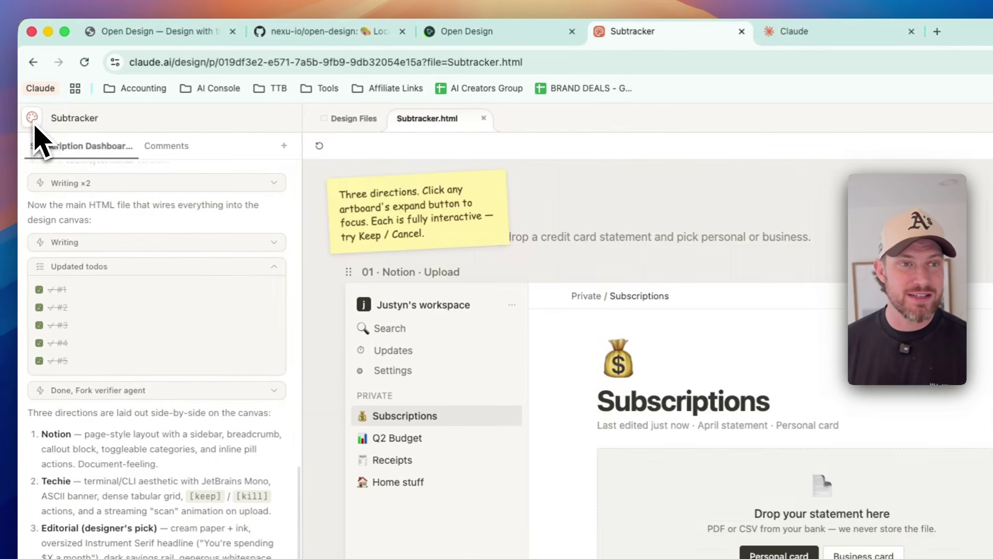
{"action": "left_click", "coordinate": [34, 123]}
{"action": "left_click", "coordinate": [519, 33]}
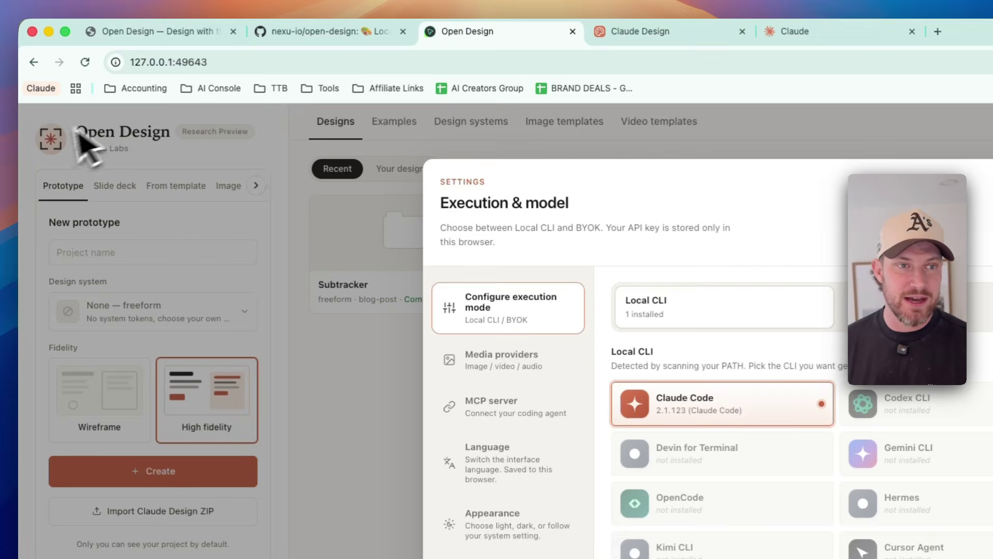
{"action": "left_click", "coordinate": [49, 142]}
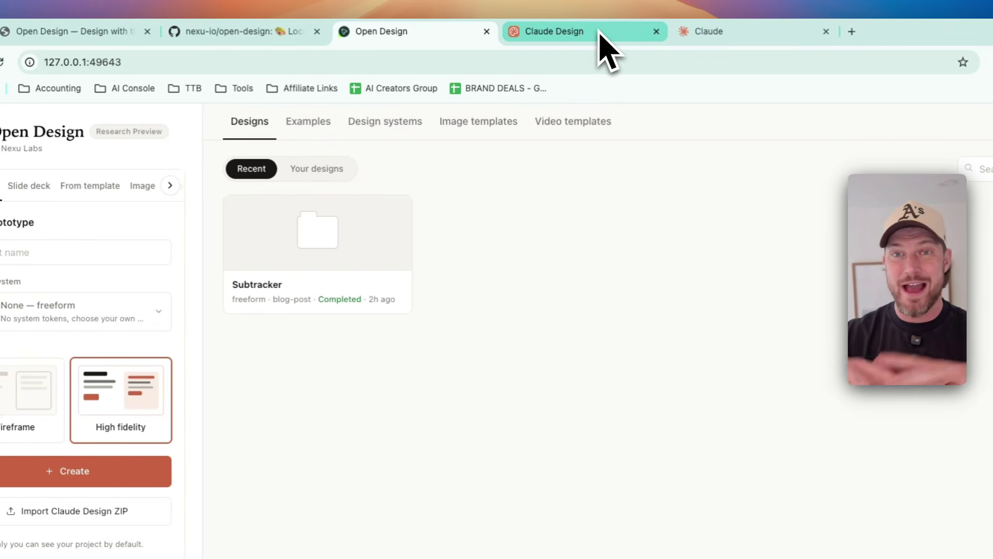
Step: Switch to Claude Design, open the Subtracker project and highlight the original subscription dashboard prompt in its chat
{"action": "left_click", "coordinate": [574, 33]}
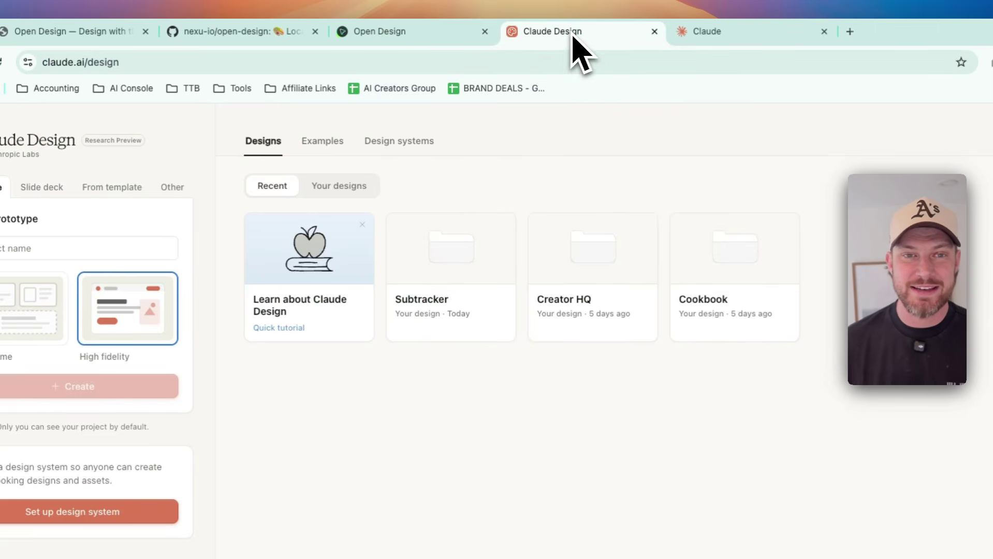
{"action": "left_click", "coordinate": [456, 290]}
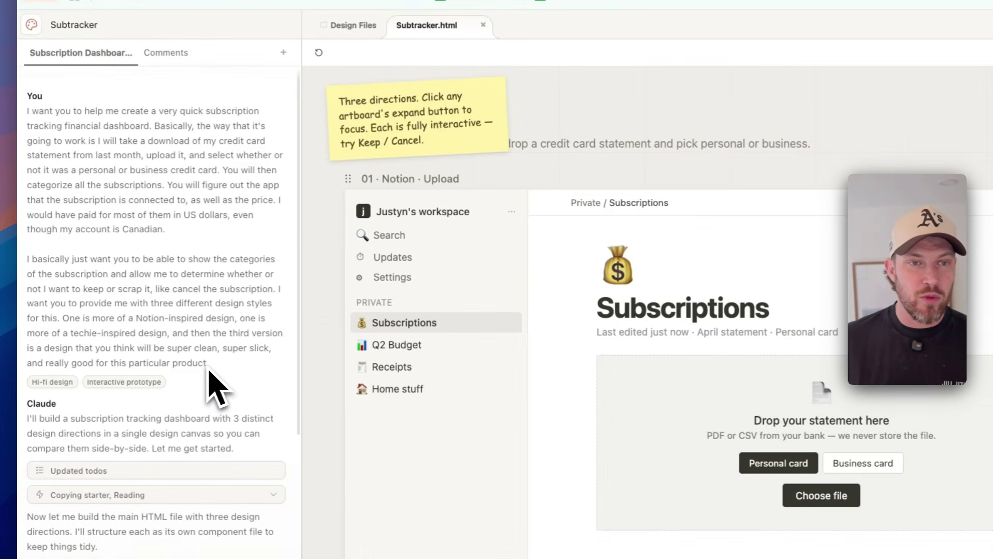
{"action": "left_click_drag", "start_coordinate": [209, 368], "coordinate": [27, 99]}
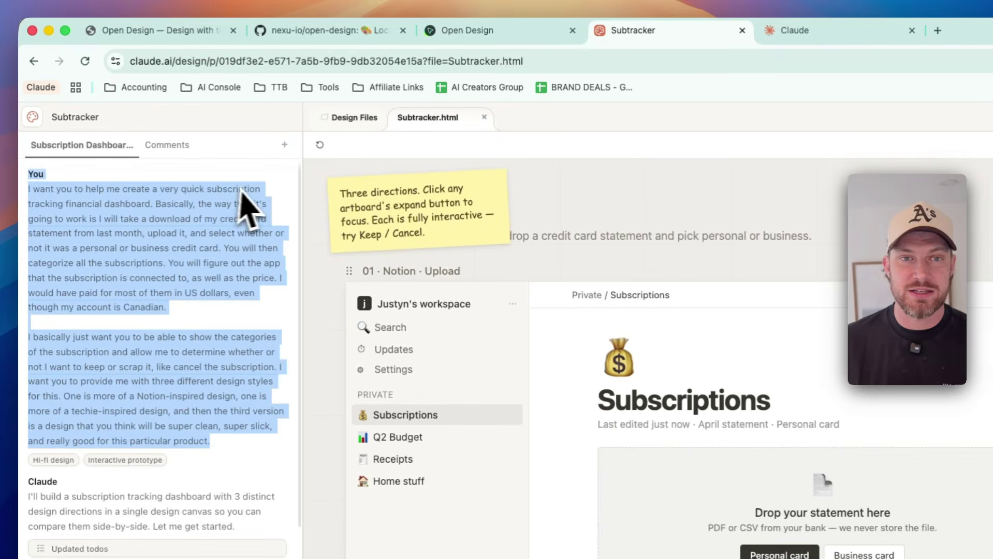
Step: Switch to Open Design, open its Subtracker project and highlight the opening prompt to compare it with the Claude Design one
{"action": "left_click", "coordinate": [468, 20]}
{"action": "left_click", "coordinate": [353, 228]}
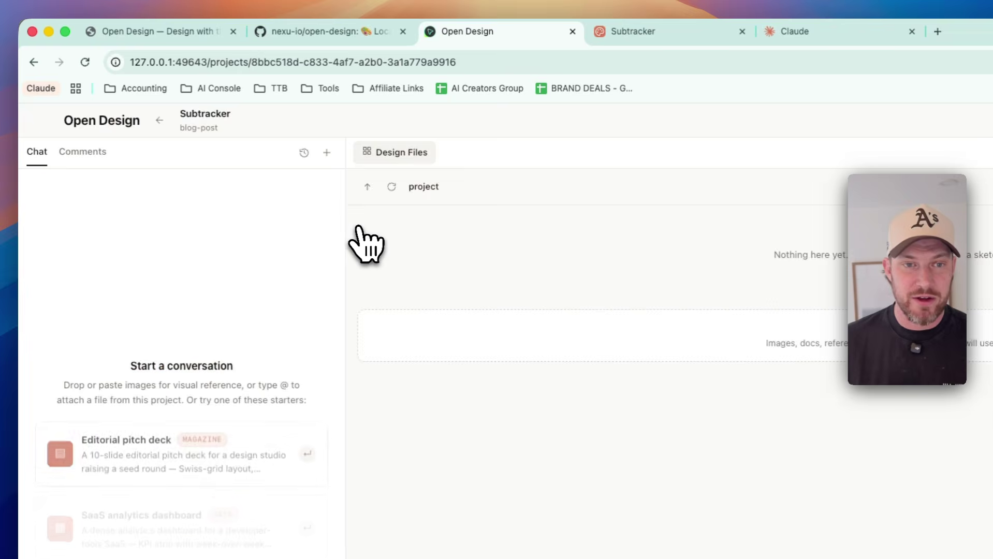
{"action": "scroll", "coordinate": [223, 323], "scroll_direction": "down", "scroll_amount": 3}
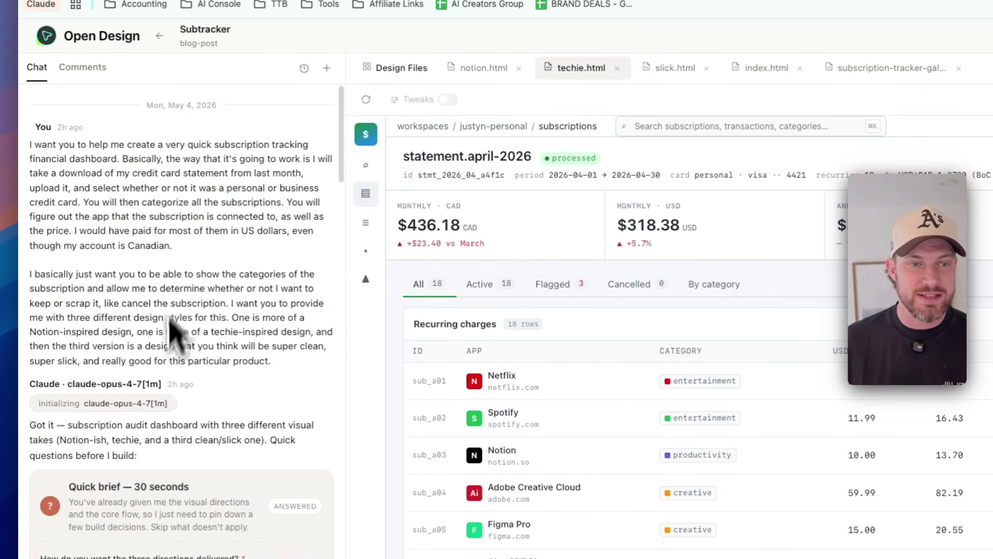
{"action": "left_click_drag", "start_coordinate": [273, 364], "coordinate": [30, 146]}
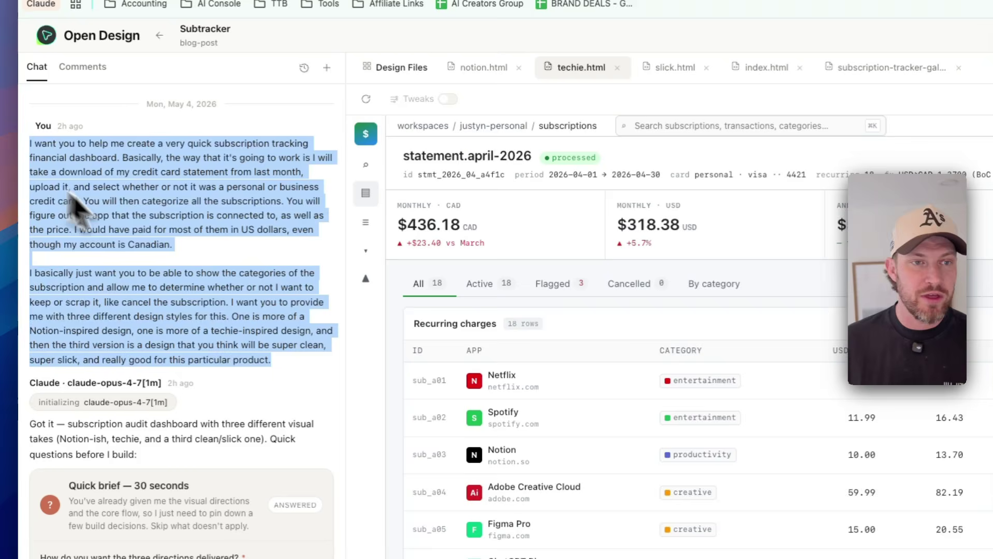
{"action": "left_click", "coordinate": [141, 229]}
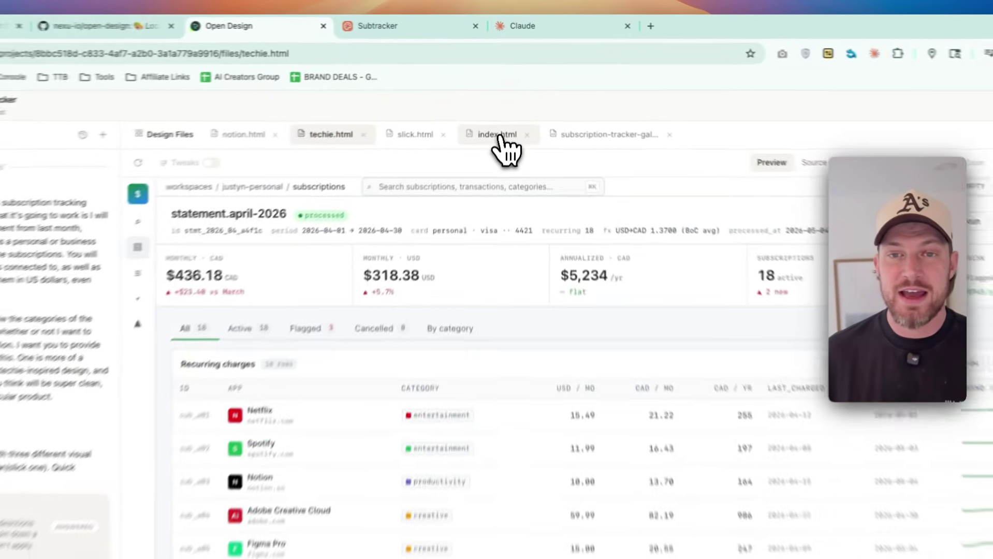
Step: Open index.html in Open Design's Subtracker project and examine the overview of the three design directions and their previews
{"action": "left_click", "coordinate": [505, 95]}
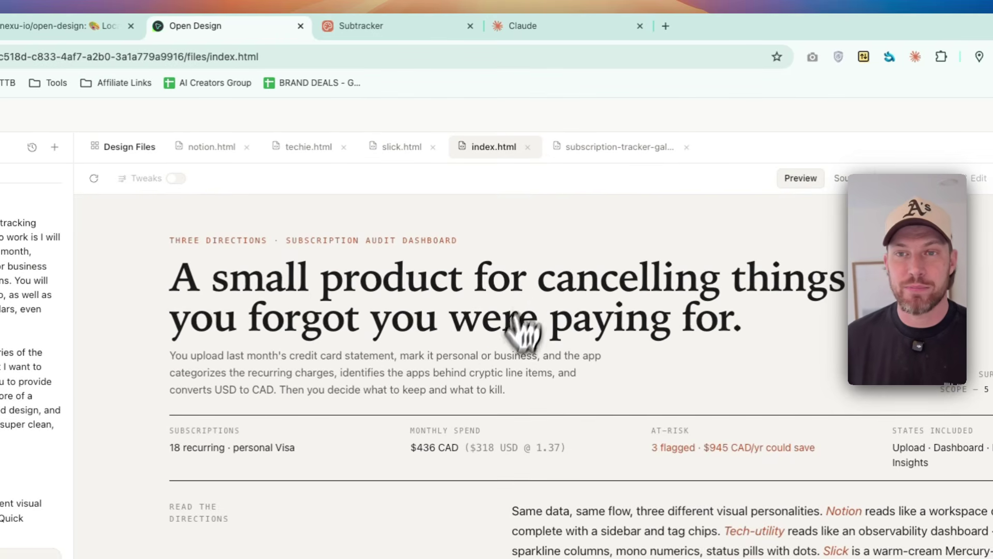
{"action": "scroll", "coordinate": [520, 334], "scroll_direction": "down", "scroll_amount": 5}
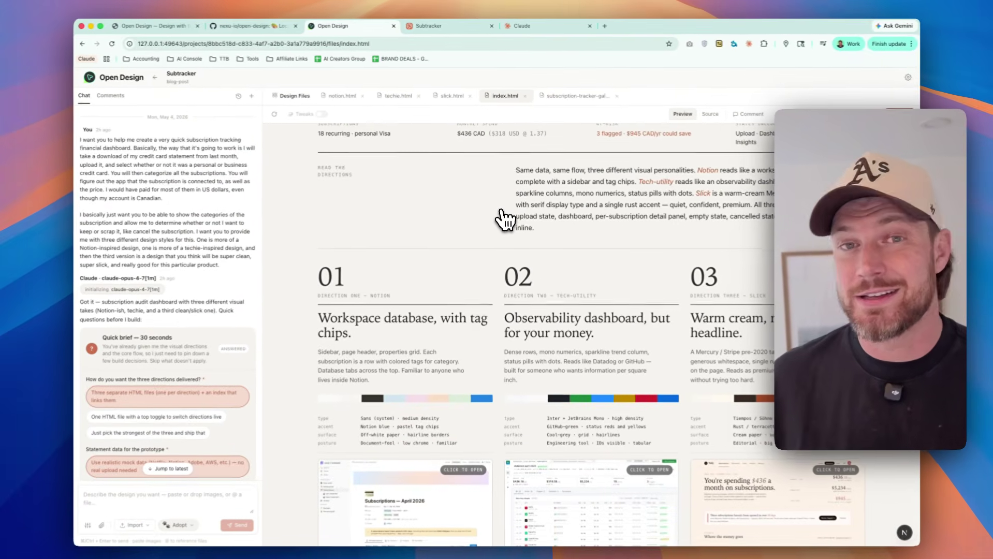
{"action": "scroll", "coordinate": [506, 218], "scroll_direction": "down", "scroll_amount": 5}
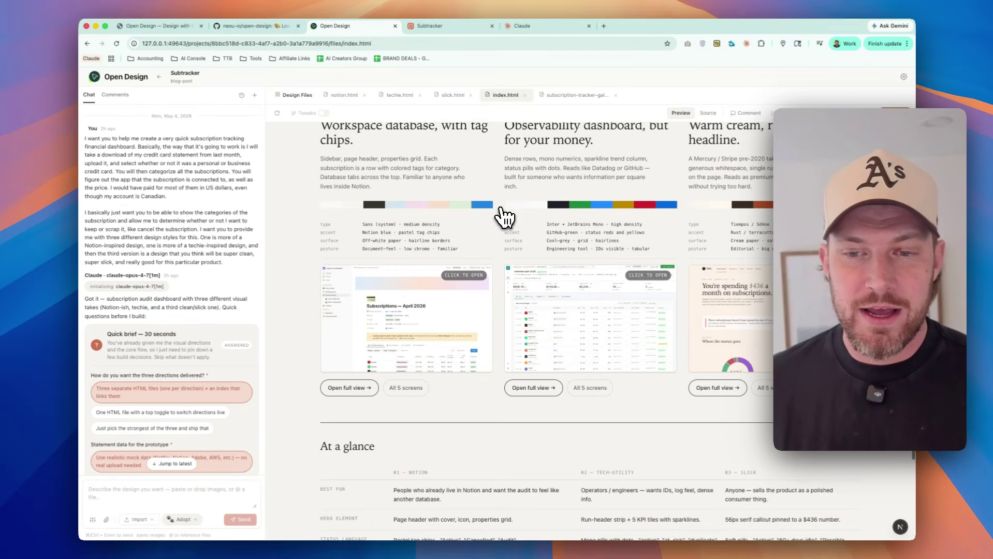
{"action": "scroll", "coordinate": [590, 293], "scroll_direction": "up", "scroll_amount": 6}
{"action": "scroll", "coordinate": [399, 190], "scroll_direction": "up", "scroll_amount": 1}
{"action": "scroll", "coordinate": [512, 236], "scroll_direction": "down", "scroll_amount": 3}
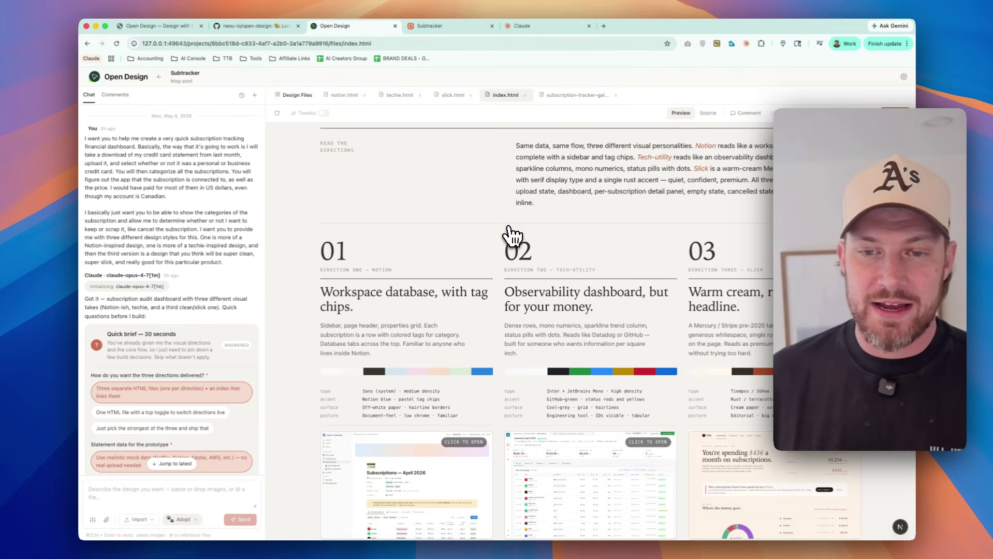
{"action": "scroll", "coordinate": [381, 362], "scroll_direction": "down", "scroll_amount": 2}
{"action": "scroll", "coordinate": [363, 336], "scroll_direction": "up", "scroll_amount": 2}
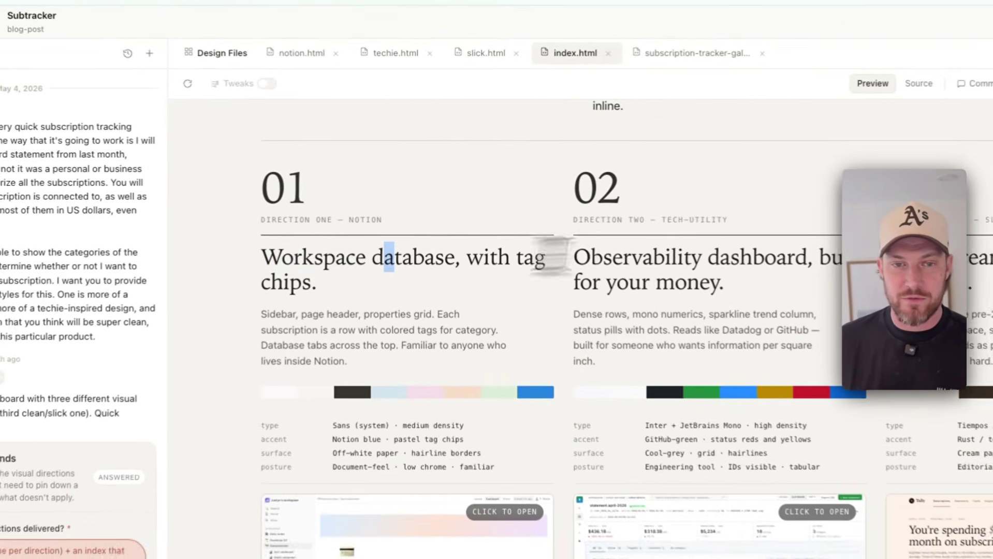
{"action": "left_click_drag", "start_coordinate": [505, 292], "coordinate": [543, 304]}
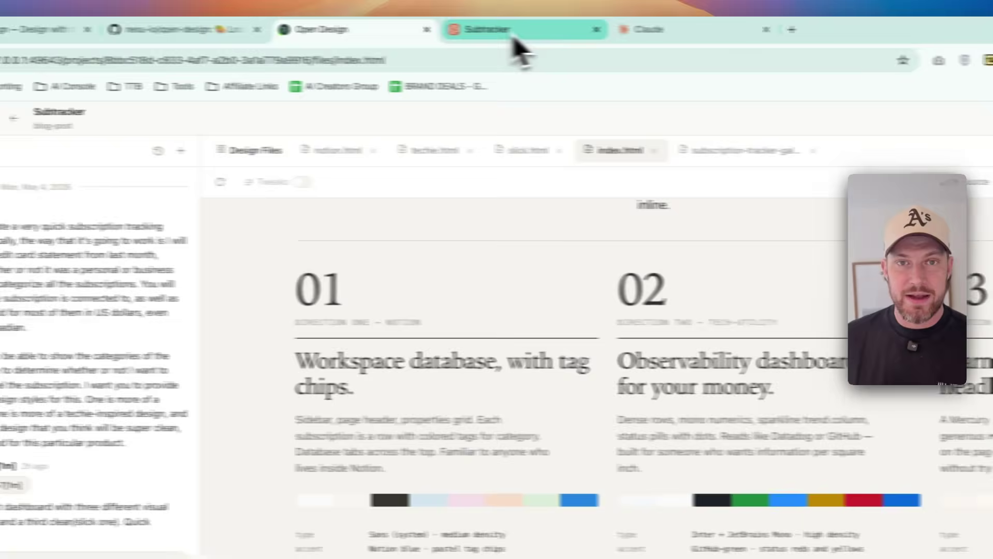
Step: Switch to the Subtracker canvas in Claude Design and examine the Notion direction's upload and review artboards
{"action": "left_click", "coordinate": [515, 41]}
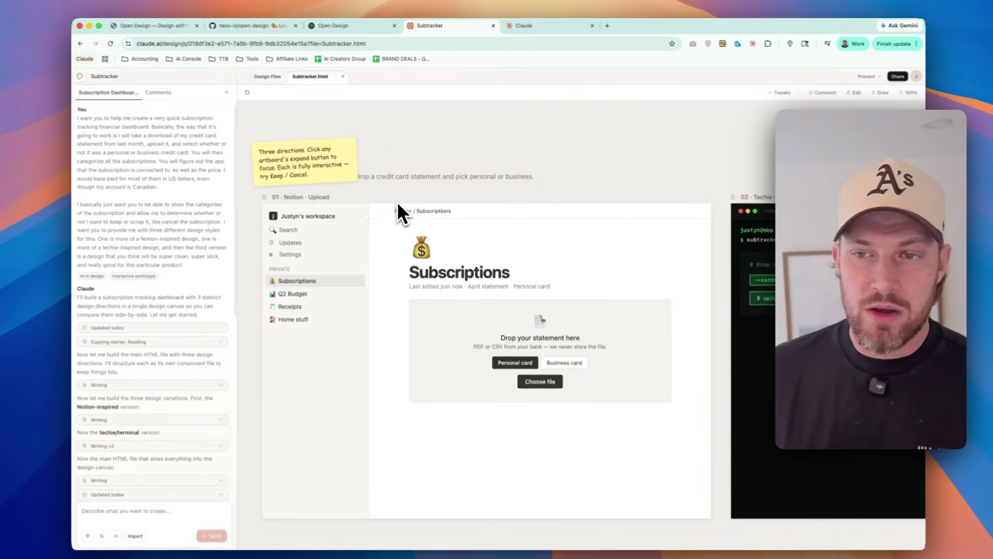
{"action": "scroll", "coordinate": [402, 269], "scroll_direction": "down", "scroll_amount": 1}
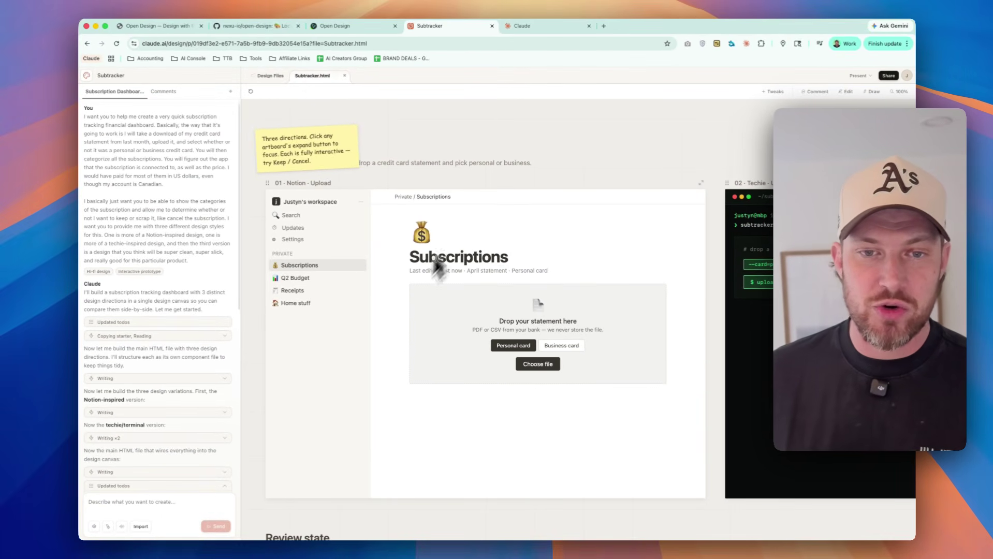
{"action": "scroll", "coordinate": [482, 321], "scroll_direction": "down", "scroll_amount": 1}
{"action": "scroll", "coordinate": [345, 220], "scroll_direction": "down", "scroll_amount": 1}
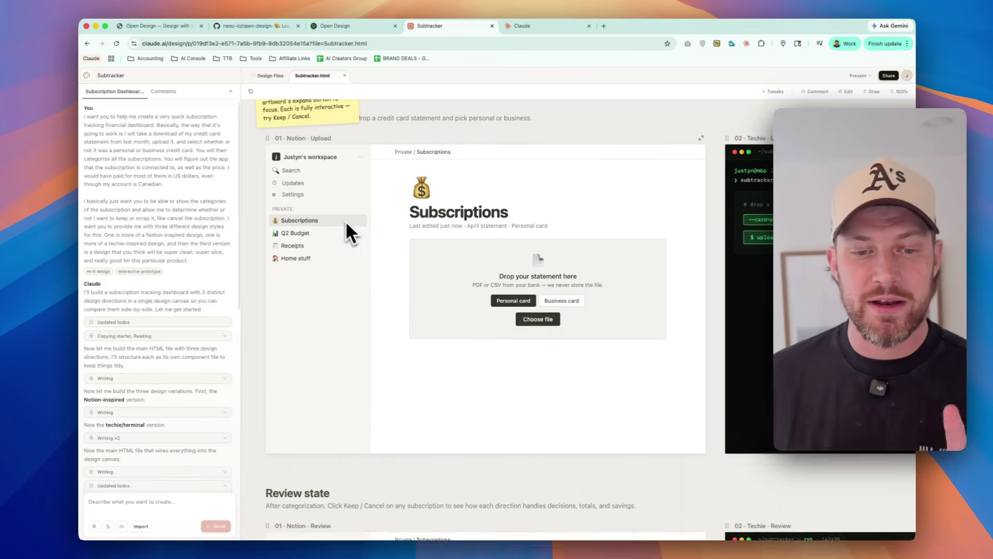
{"action": "scroll", "coordinate": [342, 220], "scroll_direction": "down", "scroll_amount": 5, "text": "ctrl"}
{"action": "scroll", "coordinate": [341, 219], "scroll_direction": "down", "scroll_amount": 3}
{"action": "scroll", "coordinate": [341, 220], "scroll_direction": "down", "scroll_amount": 2}
{"action": "scroll", "coordinate": [341, 220], "scroll_direction": "up", "scroll_amount": 1}
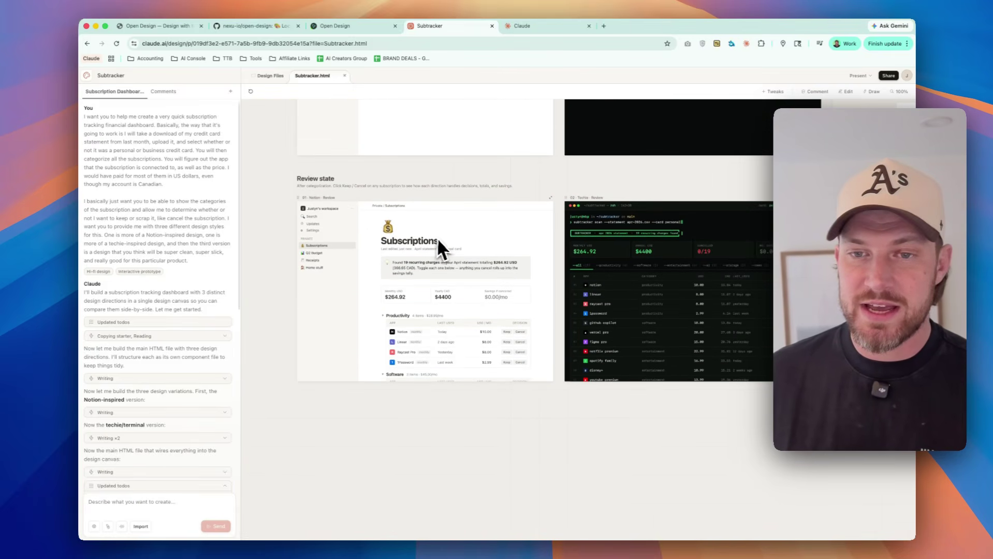
{"action": "scroll", "coordinate": [441, 238], "scroll_direction": "up", "scroll_amount": 2, "text": "ctrl"}
{"action": "scroll", "coordinate": [443, 238], "scroll_direction": "up", "scroll_amount": 3}
{"action": "scroll", "coordinate": [443, 238], "scroll_direction": "up", "scroll_amount": 3}
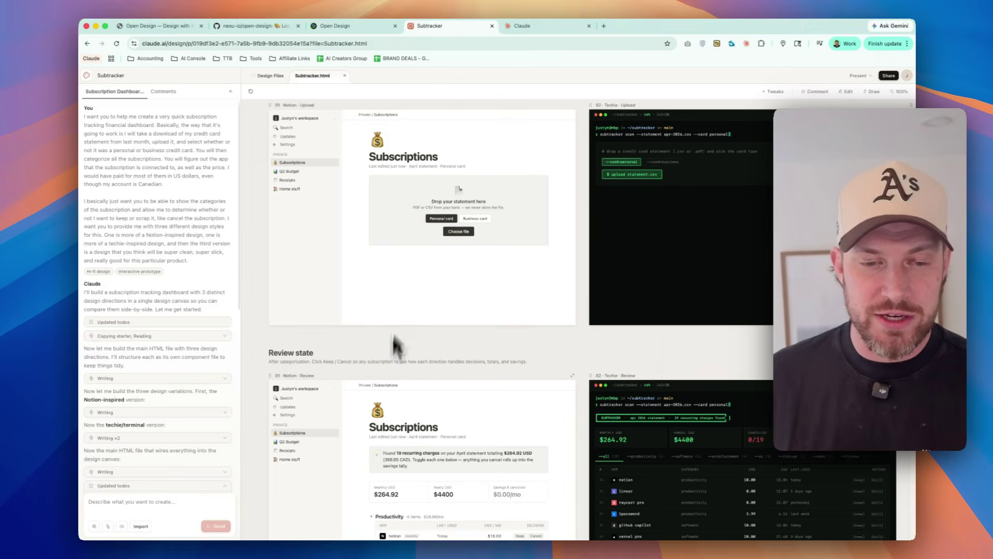
Step: Examine the Techie and Editorial directions' upload and review artboards on the Claude Design canvas
{"action": "scroll", "coordinate": [465, 259], "scroll_direction": "right", "scroll_amount": 6}
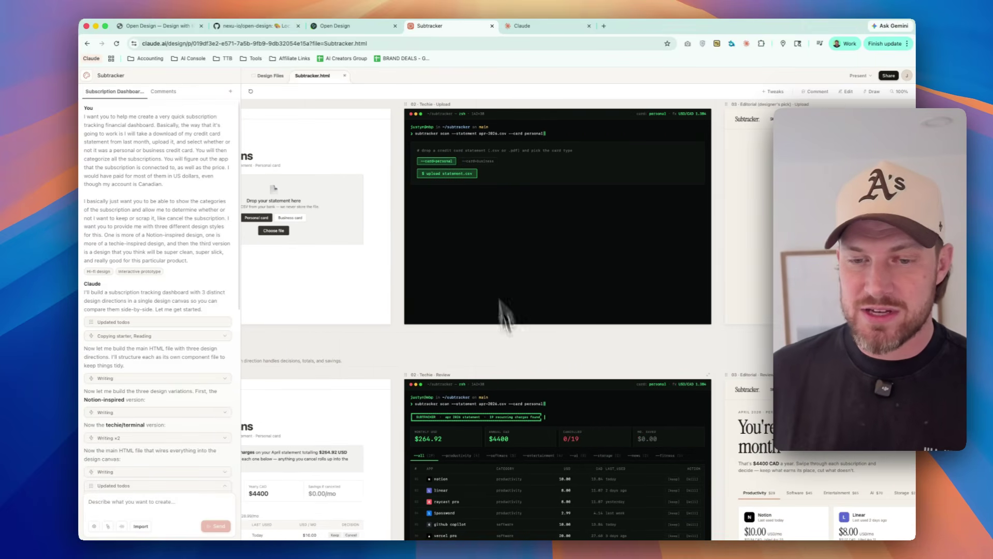
{"action": "scroll", "coordinate": [608, 274], "scroll_direction": "down", "scroll_amount": 1}
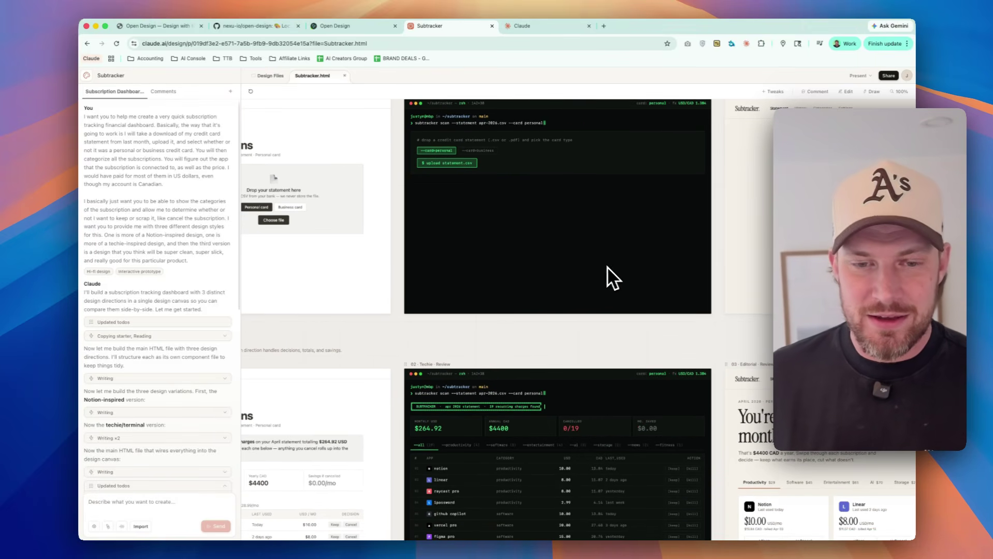
{"action": "scroll", "coordinate": [574, 304], "scroll_direction": "right", "scroll_amount": 5}
{"action": "scroll", "coordinate": [575, 293], "scroll_direction": "right", "scroll_amount": 5}
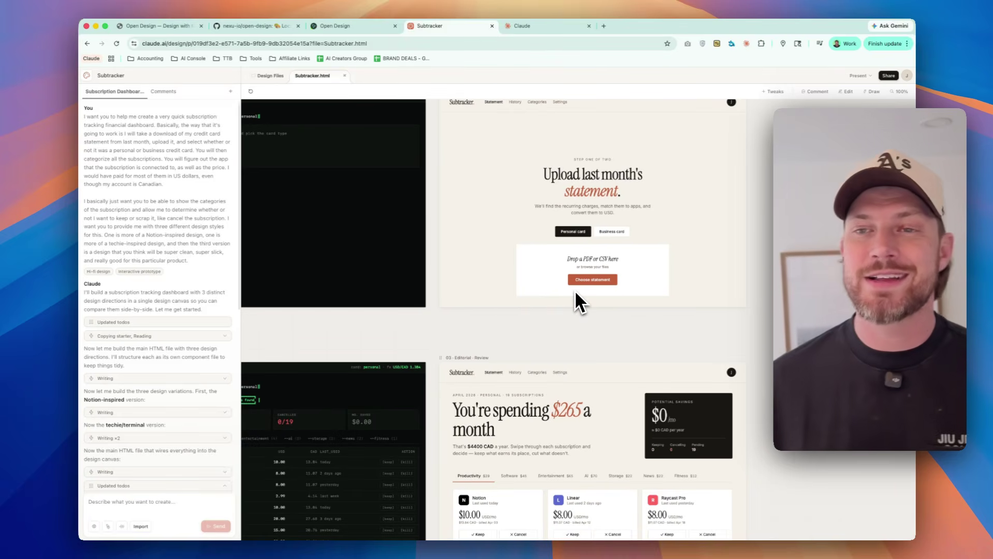
{"action": "scroll", "coordinate": [572, 295], "scroll_direction": "down", "scroll_amount": 1}
{"action": "scroll", "coordinate": [572, 301], "scroll_direction": "down", "scroll_amount": 2, "text": "ctrl"}
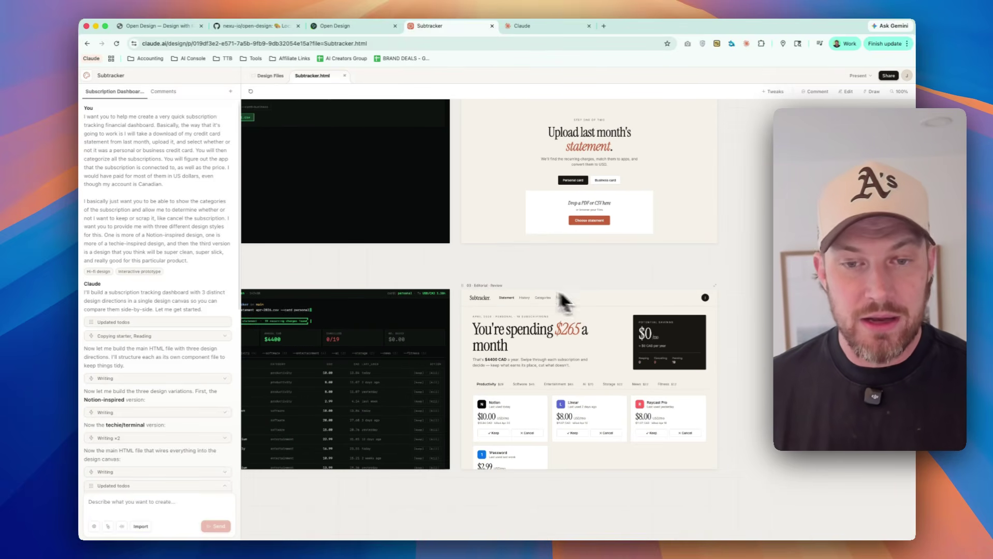
Step: Open the Techie review artboard in focus view, read through its charges, and browse the Notion and Editorial artboards
{"action": "left_click", "coordinate": [447, 287]}
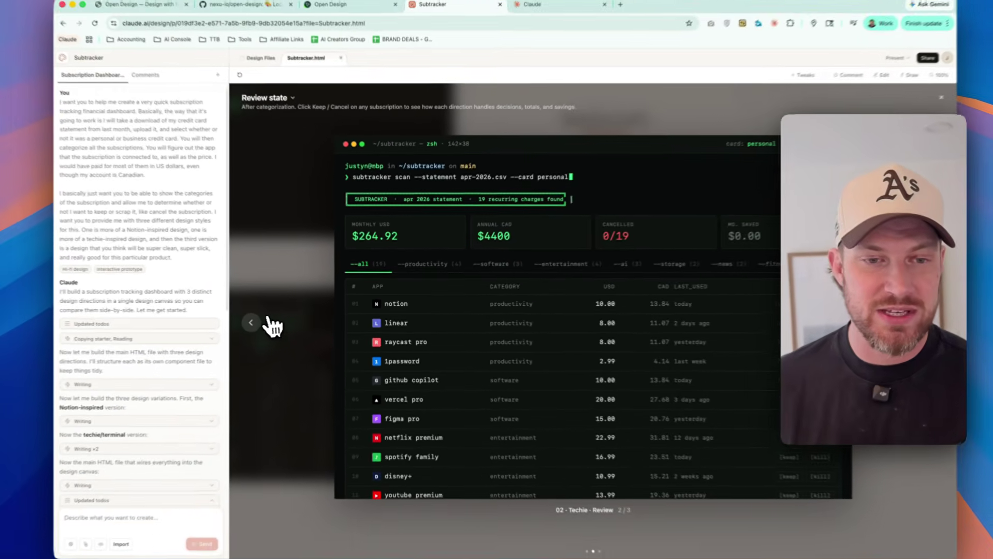
{"action": "scroll", "coordinate": [644, 422], "scroll_direction": "down", "scroll_amount": 3}
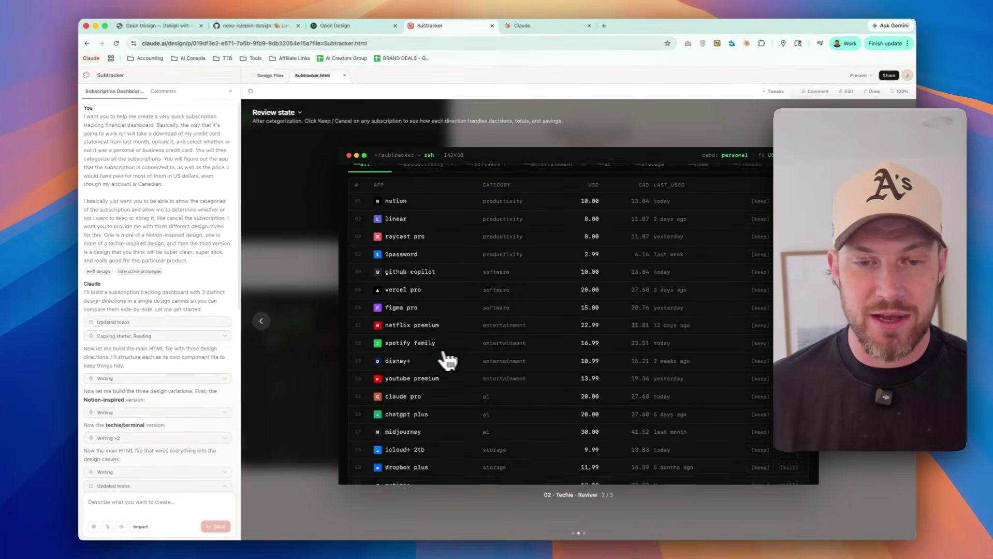
{"action": "scroll", "coordinate": [451, 359], "scroll_direction": "up", "scroll_amount": 5}
{"action": "left_click", "coordinate": [261, 321]}
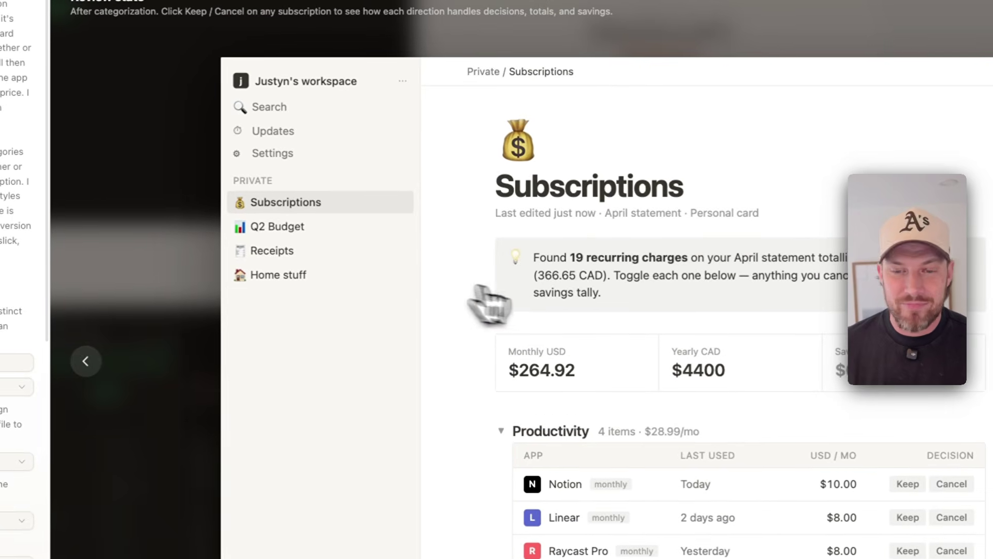
{"action": "scroll", "coordinate": [533, 302], "scroll_direction": "down", "scroll_amount": 3}
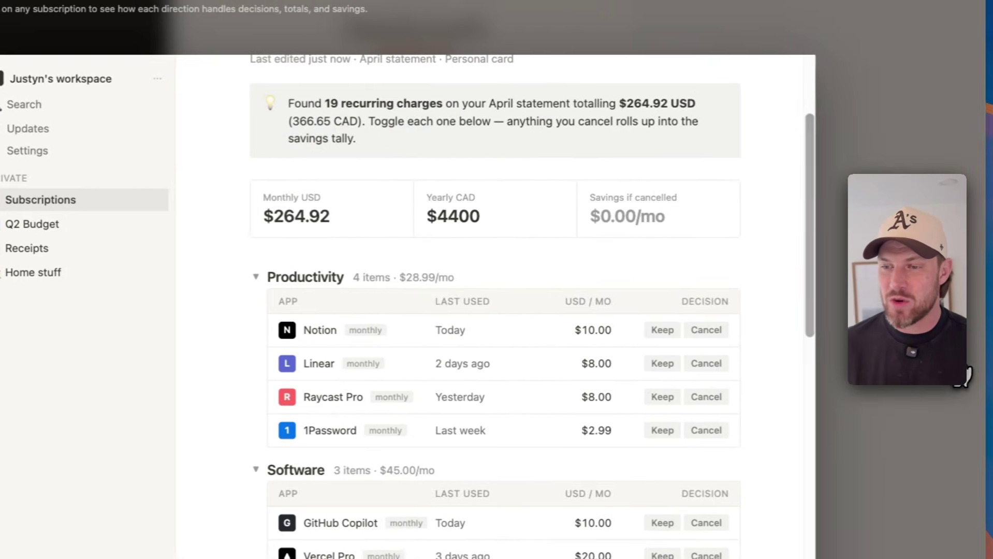
{"action": "left_click", "coordinate": [953, 363]}
{"action": "left_click", "coordinate": [951, 365]}
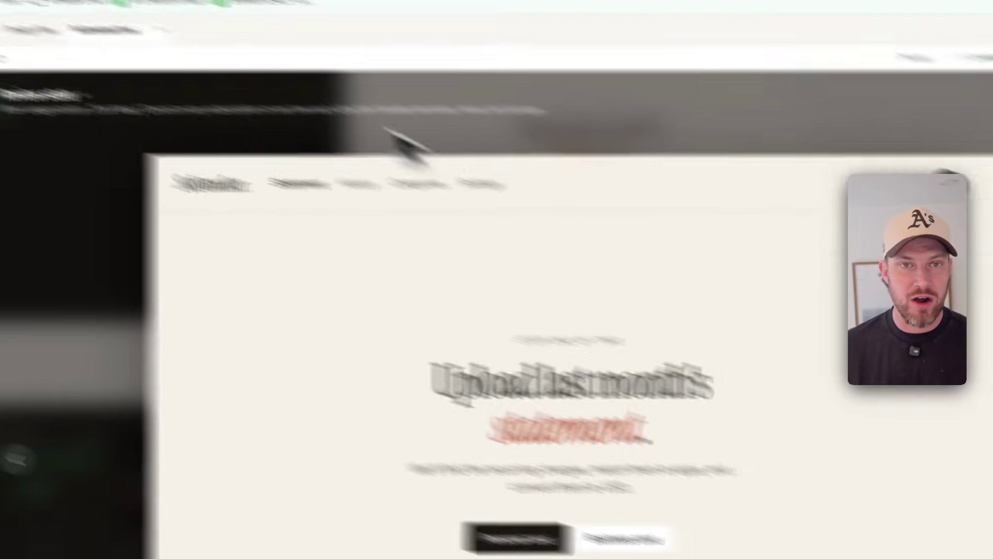
Step: Return to Open Design's Subtracker project, highlight most of the opening prompt and bring the beginning of index.html into view
{"action": "left_click", "coordinate": [479, 33]}
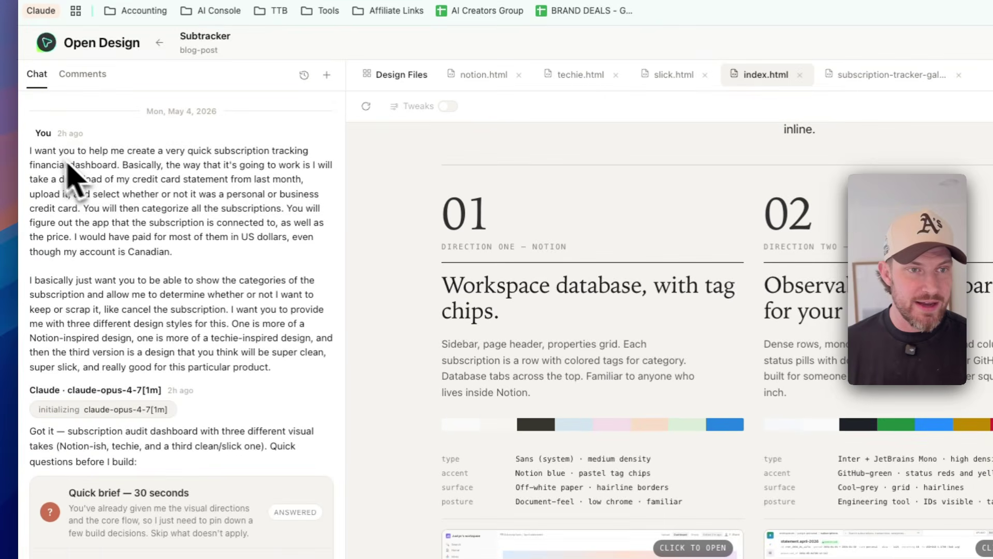
{"action": "left_click_drag", "start_coordinate": [31, 150], "coordinate": [199, 366]}
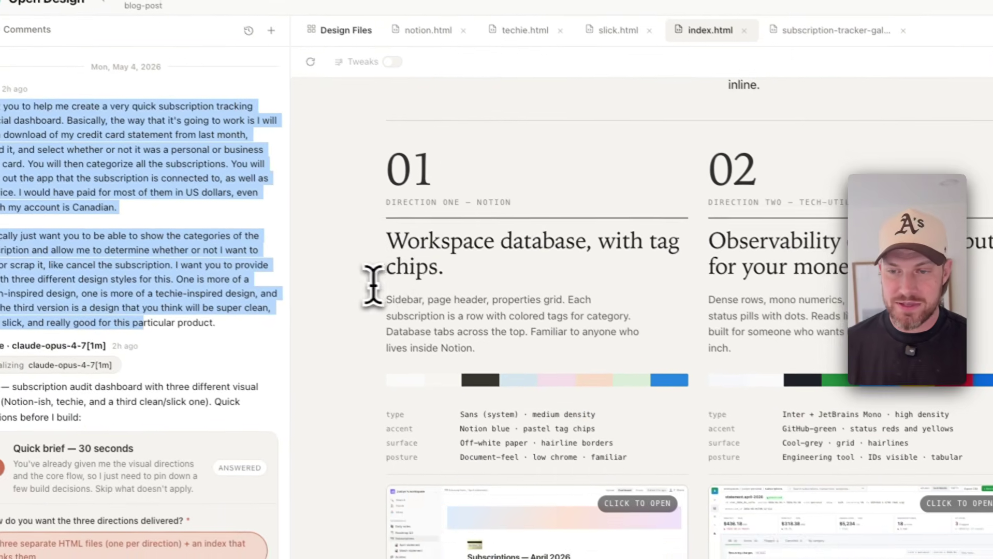
{"action": "scroll", "coordinate": [517, 313], "scroll_direction": "up", "scroll_amount": 6}
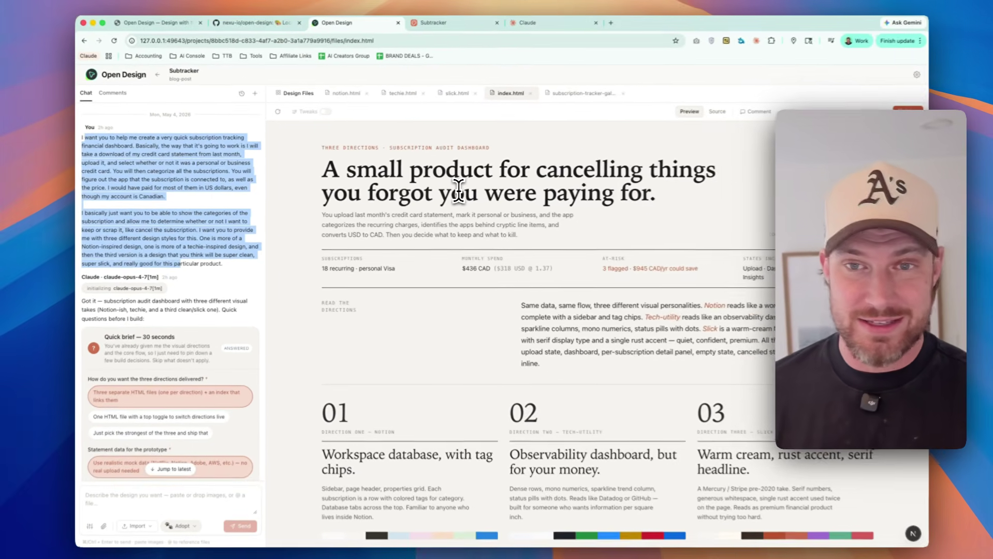
Step: Read the three direction summaries in index.html and view the Notion-style subscriptions page in notion.html
{"action": "scroll", "coordinate": [455, 192], "scroll_direction": "down", "scroll_amount": 1}
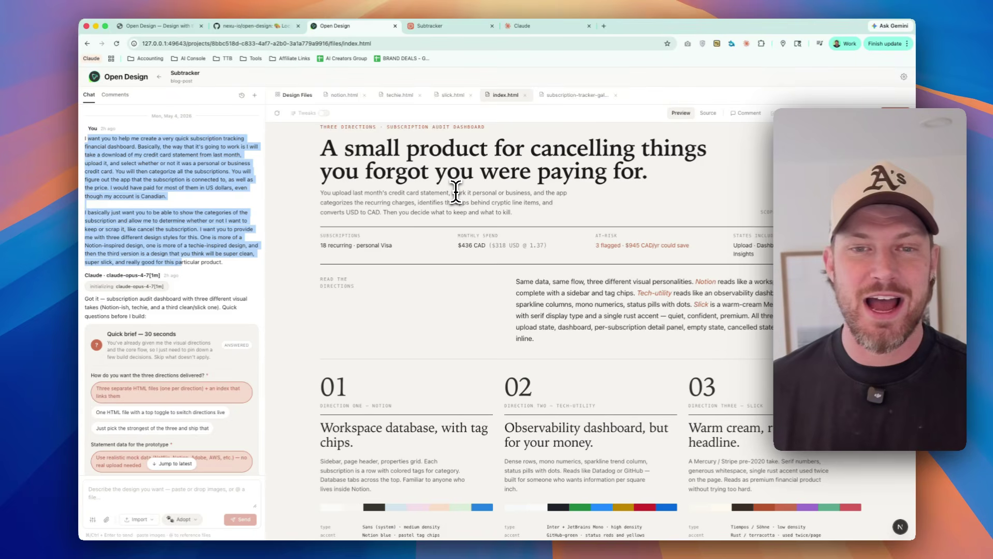
{"action": "scroll", "coordinate": [456, 192], "scroll_direction": "down", "scroll_amount": 4}
{"action": "scroll", "coordinate": [458, 199], "scroll_direction": "down", "scroll_amount": 5}
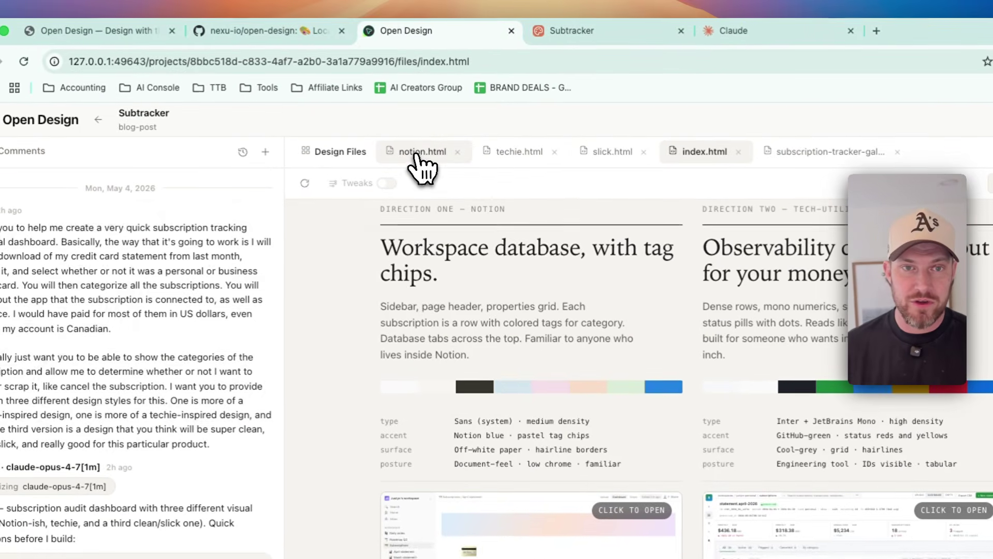
{"action": "left_click", "coordinate": [420, 154]}
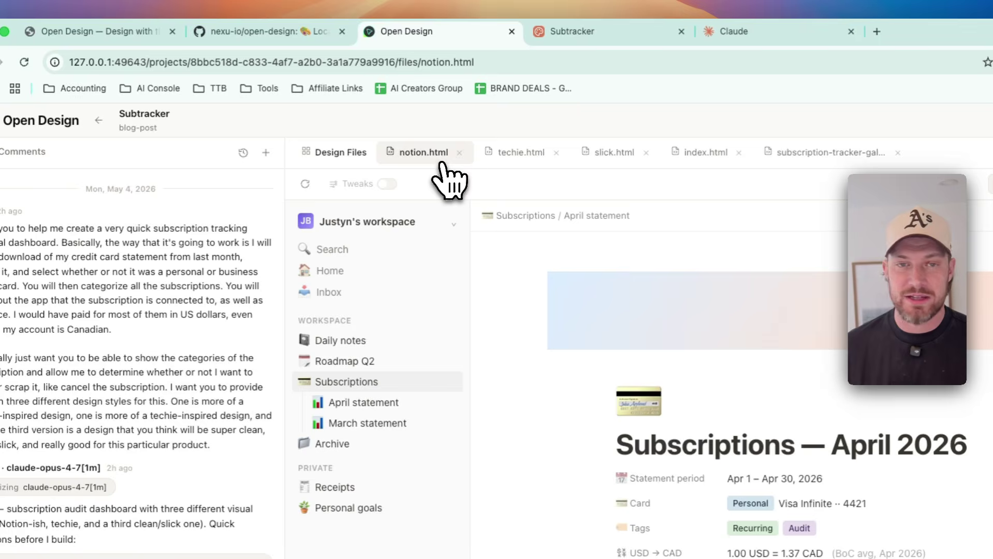
{"action": "scroll", "coordinate": [457, 210], "scroll_direction": "down", "scroll_amount": 10}
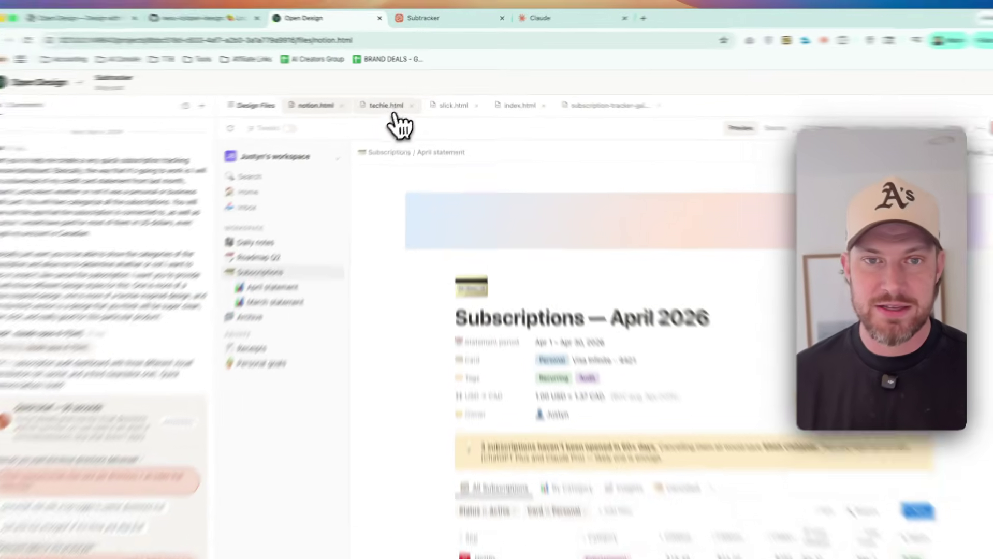
Step: Review the techie.html dashboard and the slick.html dashboard down through its list of recurring charges
{"action": "left_click", "coordinate": [400, 95]}
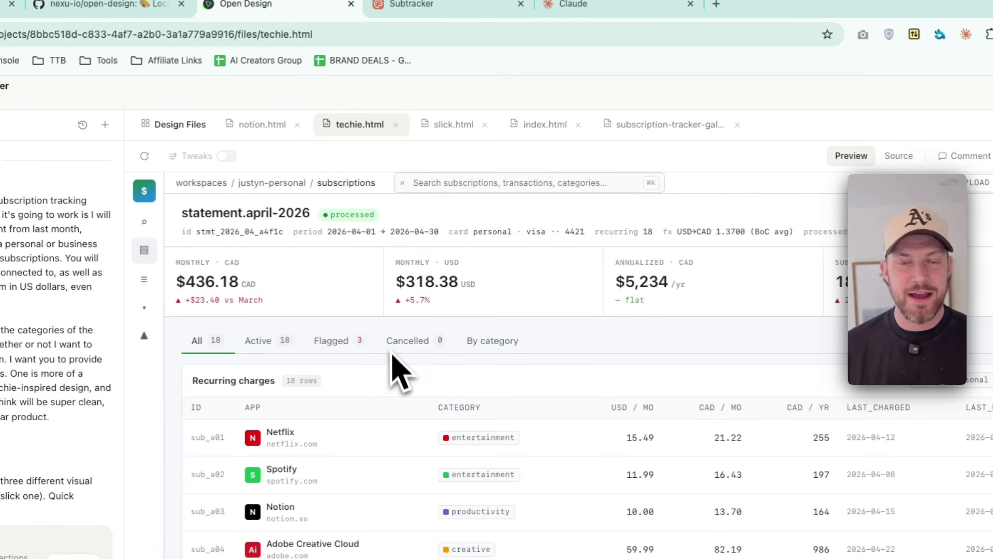
{"action": "scroll", "coordinate": [399, 375], "scroll_direction": "down", "scroll_amount": 6}
{"action": "left_click", "coordinate": [446, 127]}
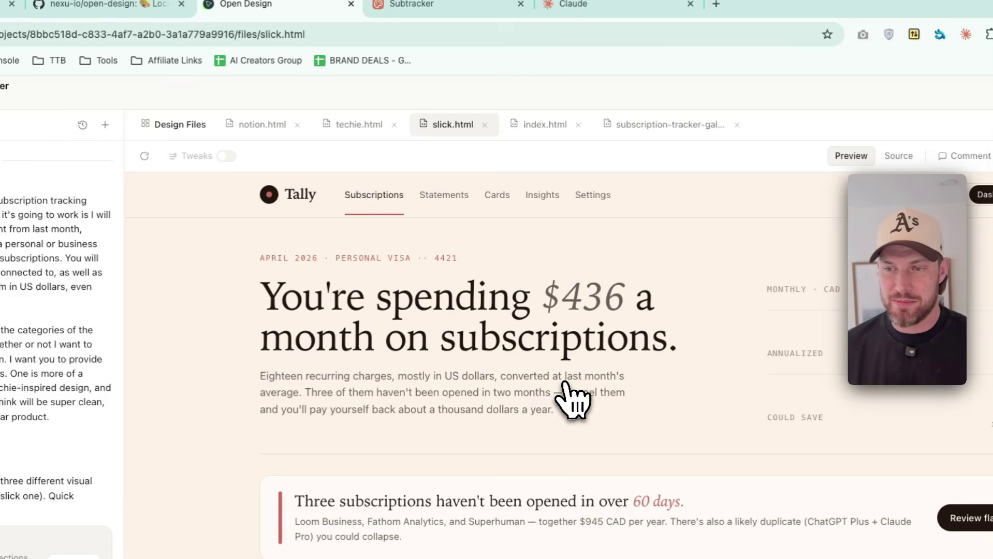
{"action": "scroll", "coordinate": [574, 396], "scroll_direction": "down", "scroll_amount": 10}
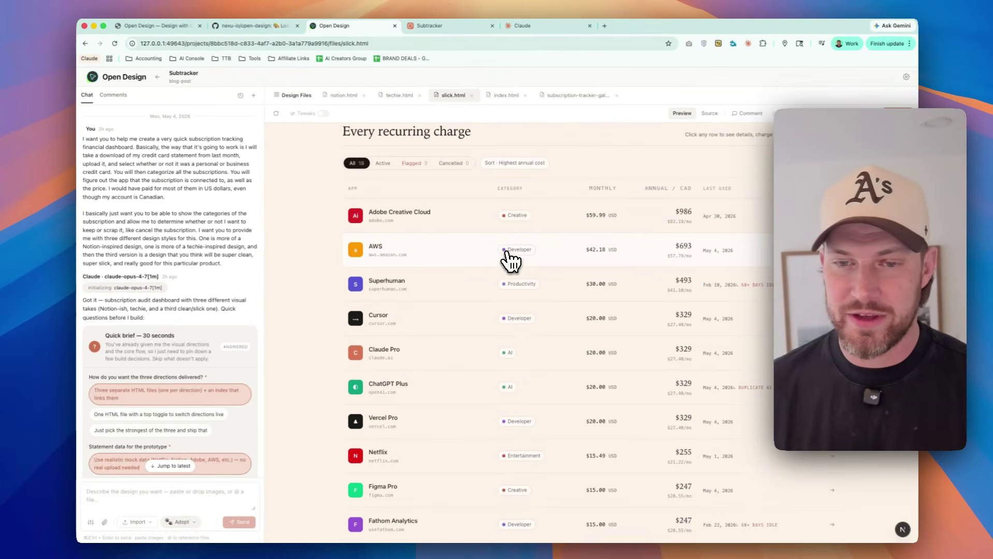
{"action": "scroll", "coordinate": [511, 261], "scroll_direction": "down", "scroll_amount": 4}
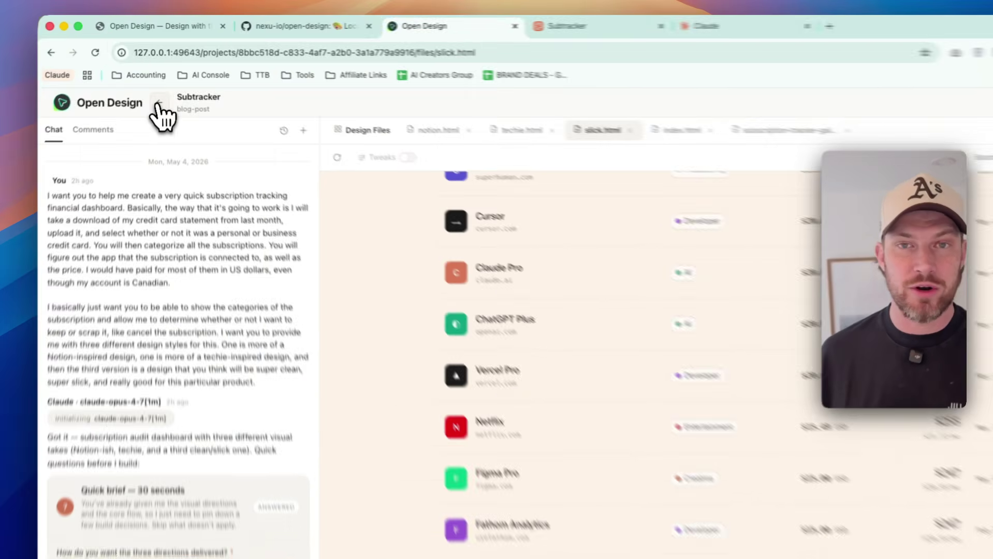
Step: Return to the project home and inspect the BYOK settings for Anthropic and OpenAI, including Anthropic's quick fill providers, then close the settings
{"action": "left_click", "coordinate": [149, 82]}
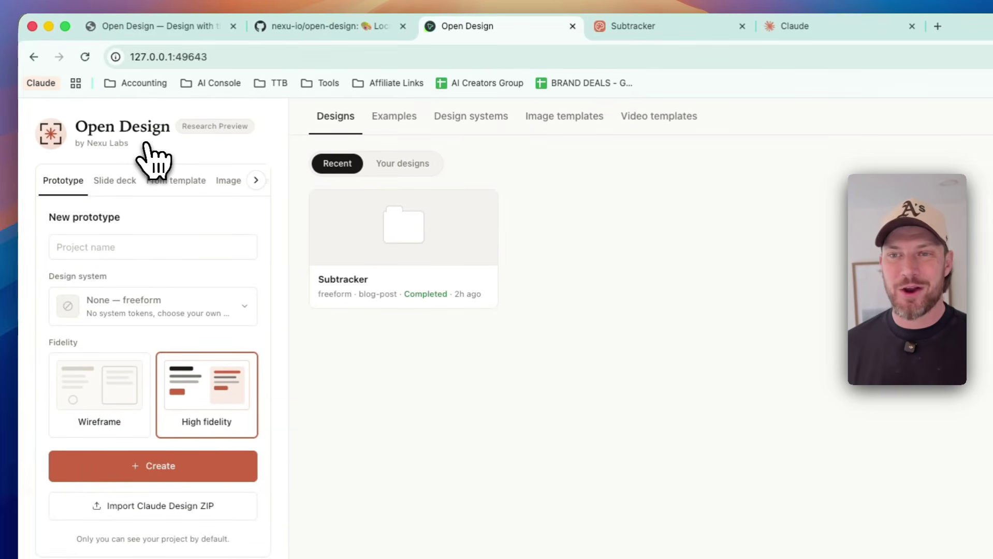
{"action": "left_click", "coordinate": [160, 501]}
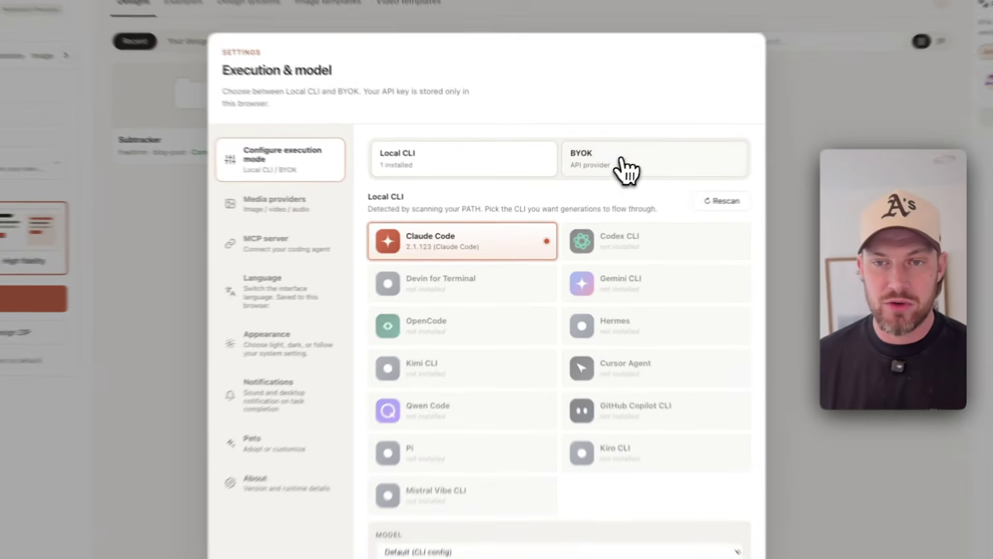
{"action": "left_click", "coordinate": [584, 189]}
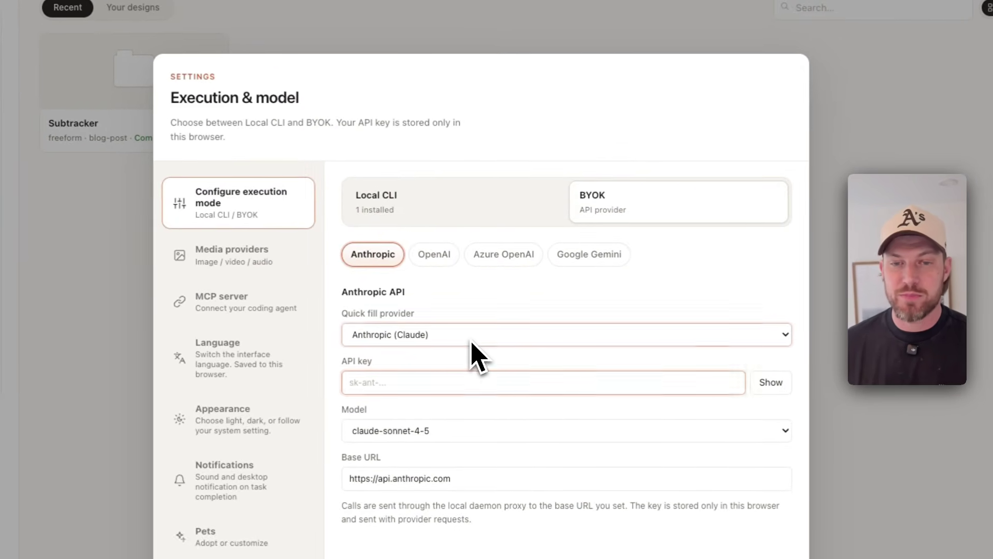
{"action": "left_click", "coordinate": [471, 341]}
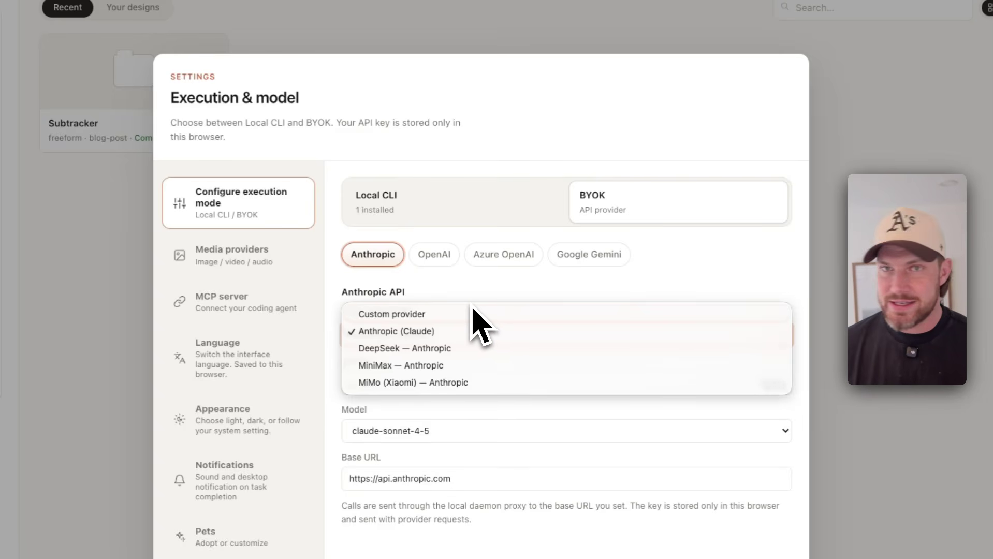
{"action": "left_click", "coordinate": [494, 296]}
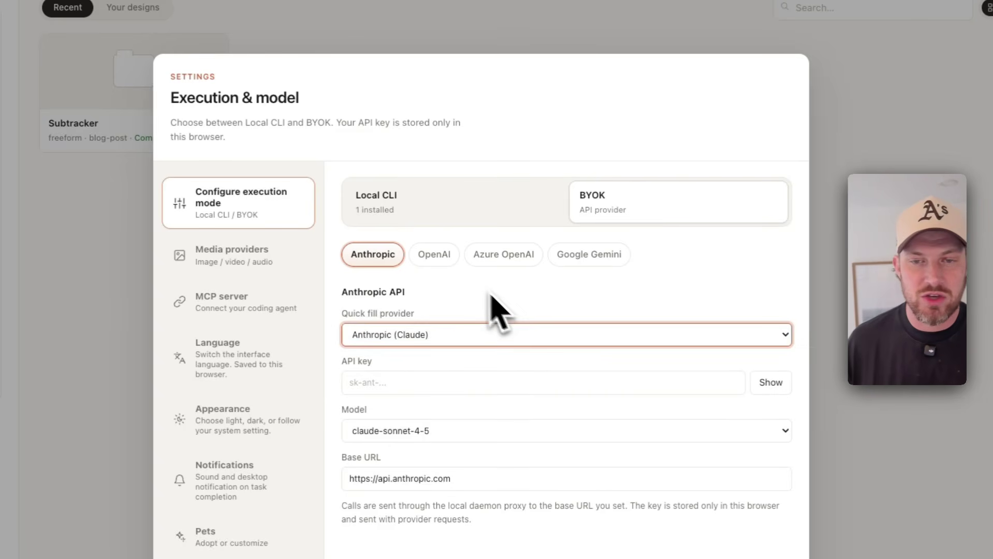
{"action": "left_click", "coordinate": [434, 256]}
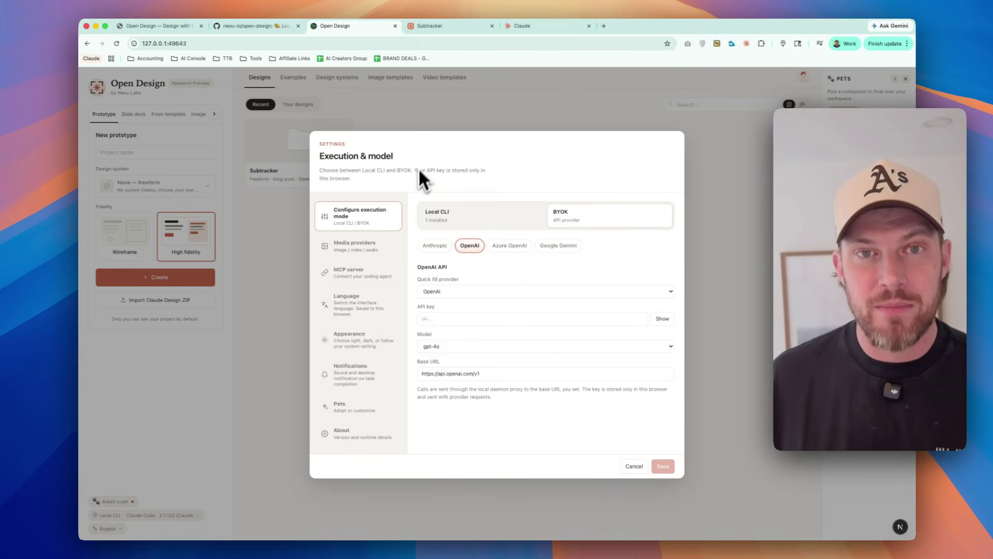
{"action": "left_click", "coordinate": [460, 115]}
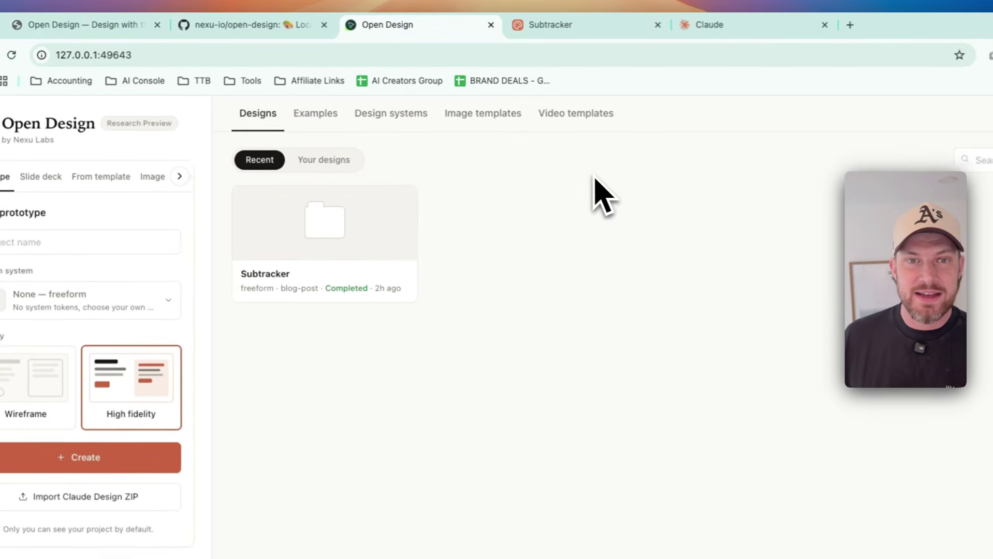
Step: Look over the image templates gallery and browse the first rows of the video templates gallery
{"action": "left_click", "coordinate": [510, 123]}
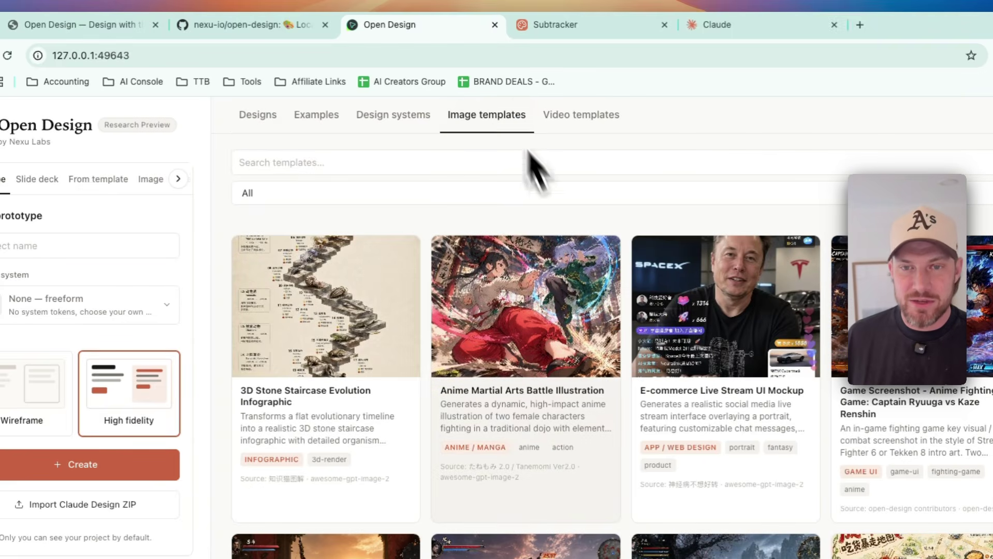
{"action": "left_click", "coordinate": [569, 117]}
{"action": "scroll", "coordinate": [574, 369], "scroll_direction": "down", "scroll_amount": 5}
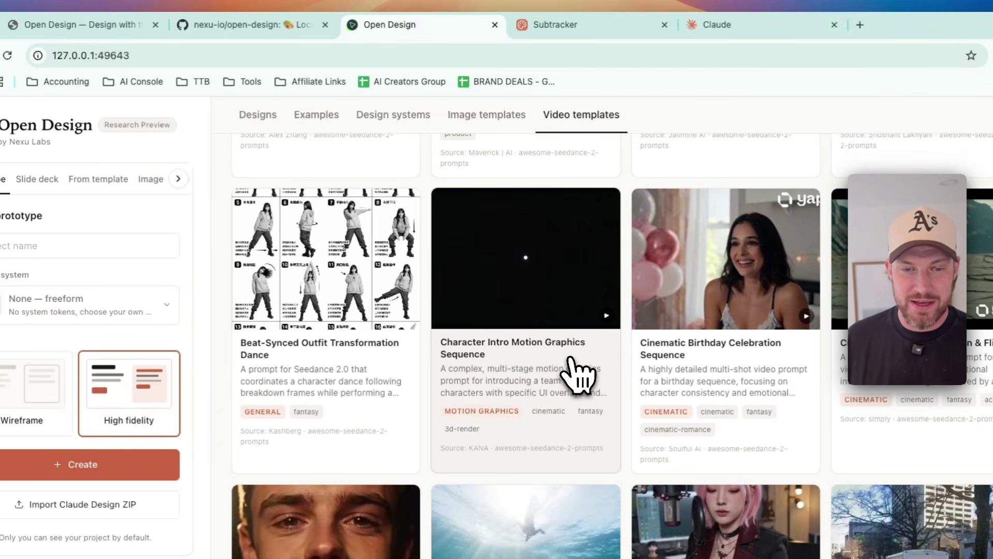
{"action": "scroll", "coordinate": [575, 370], "scroll_direction": "up", "scroll_amount": 5}
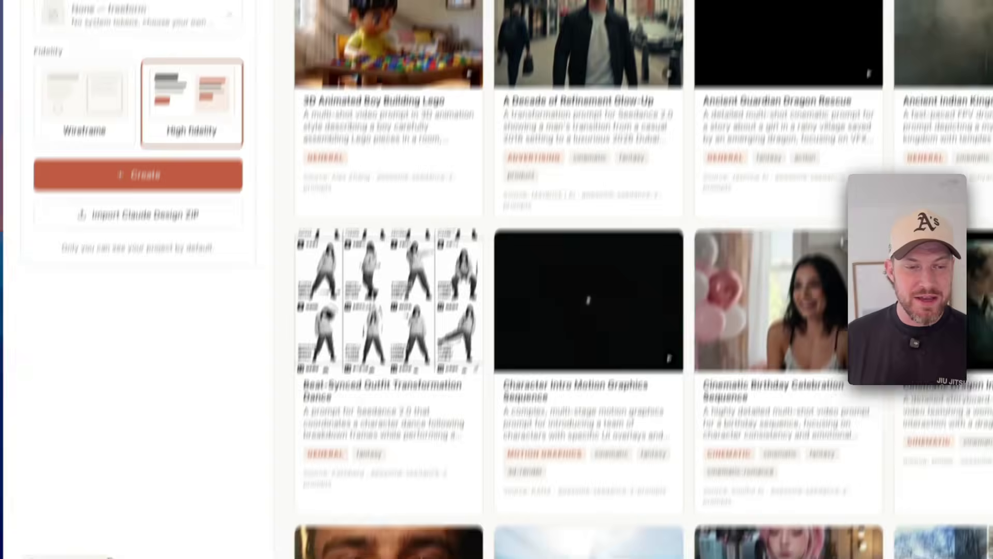
Step: Reopen the execution settings and examine the media providers list, highlighting OpenAI's gpt-image-2 / dall-e-3 models
{"action": "left_click", "coordinate": [129, 507]}
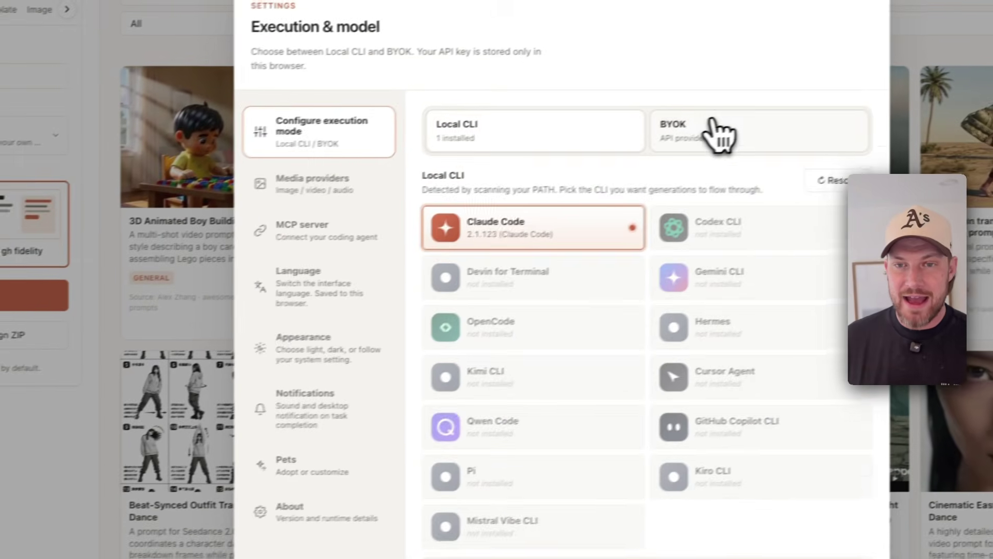
{"action": "left_click", "coordinate": [800, 66]}
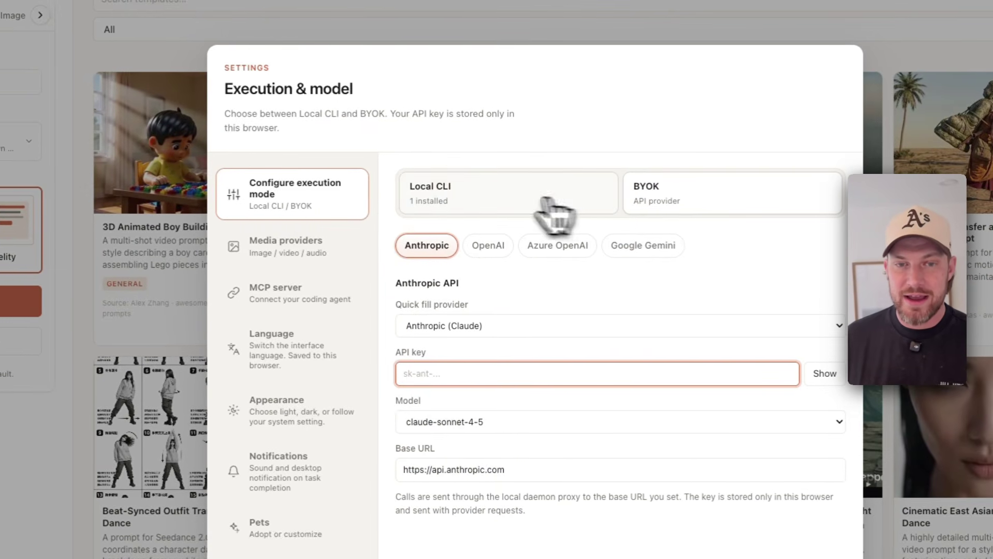
{"action": "left_click", "coordinate": [283, 252]}
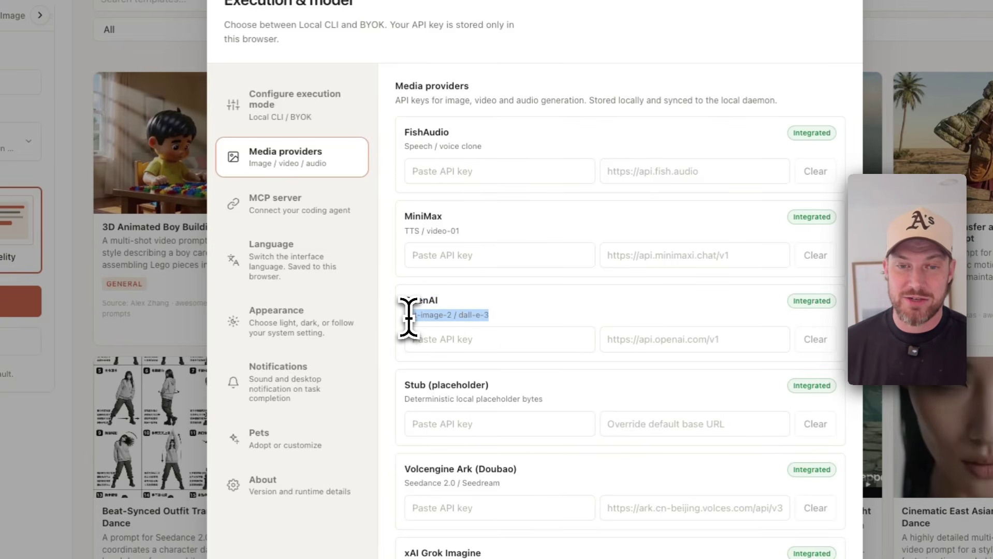
{"action": "scroll", "coordinate": [449, 345], "scroll_direction": "down", "scroll_amount": 2}
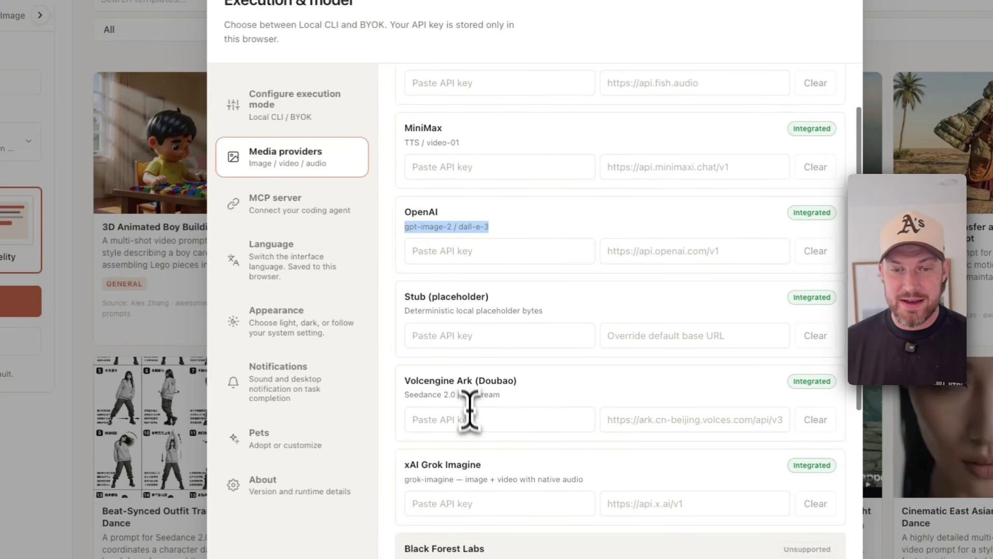
{"action": "scroll", "coordinate": [468, 406], "scroll_direction": "down", "scroll_amount": 2}
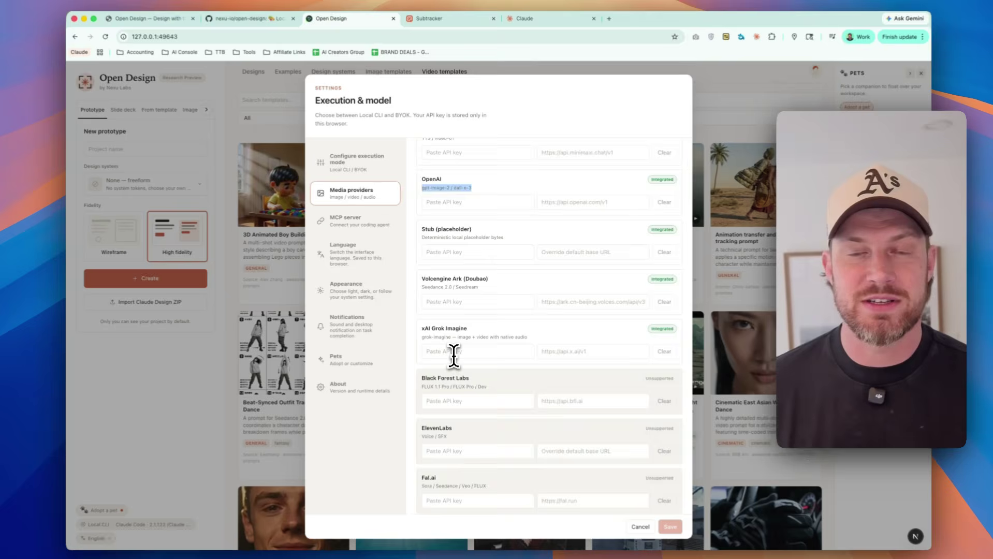
{"action": "scroll", "coordinate": [458, 382], "scroll_direction": "up", "scroll_amount": 5}
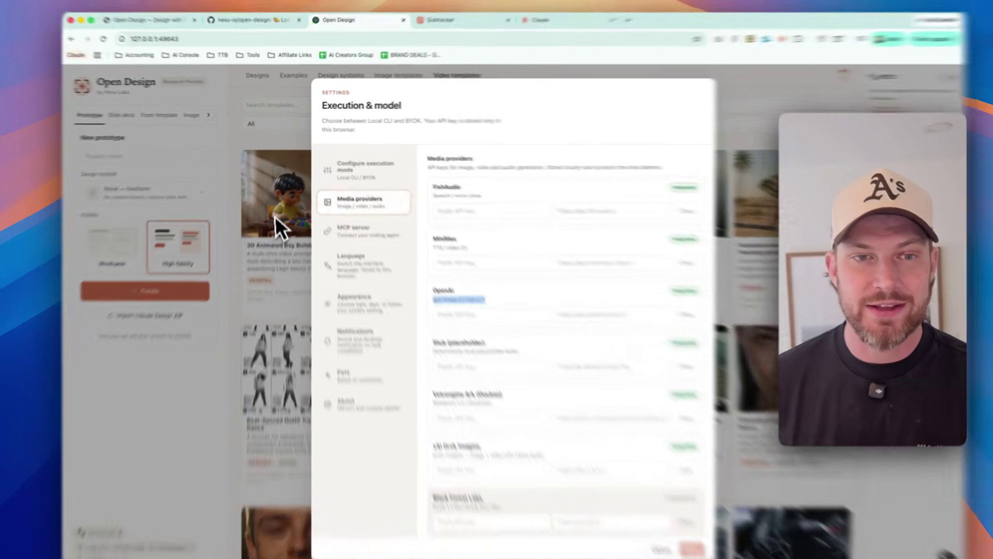
Step: Close the settings and browse the video templates down to the HyperFrames entries
{"action": "left_click", "coordinate": [275, 217]}
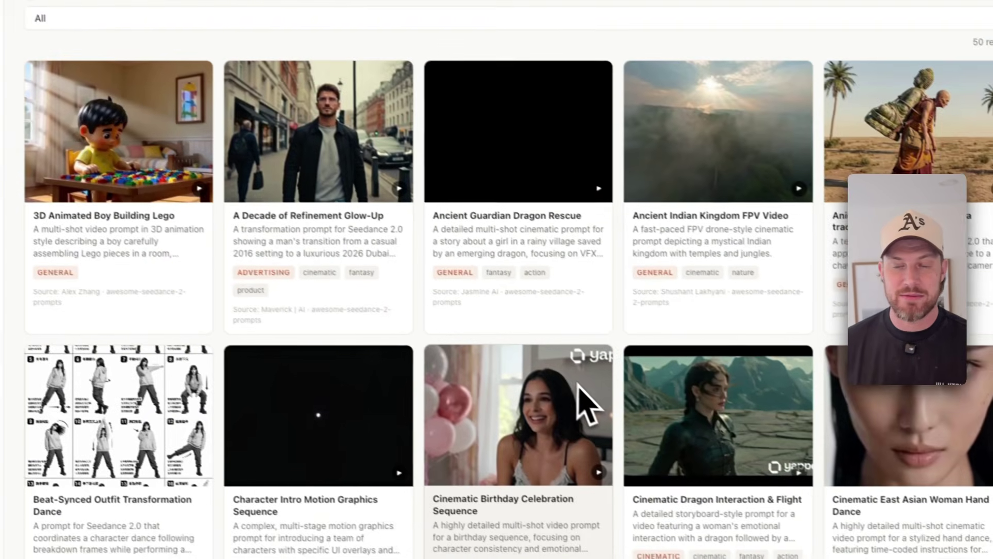
{"action": "scroll", "coordinate": [587, 404], "scroll_direction": "down", "scroll_amount": 10}
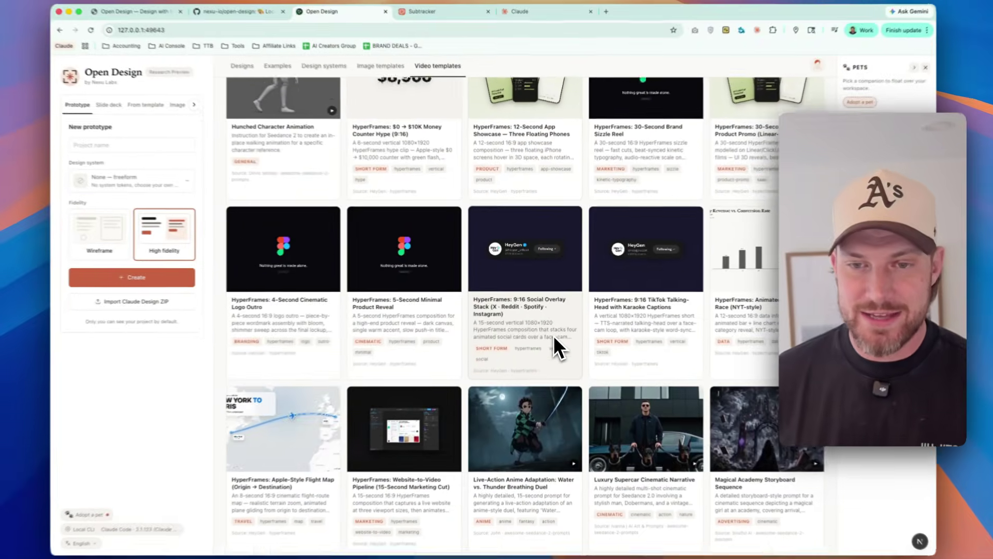
{"action": "scroll", "coordinate": [553, 335], "scroll_direction": "down", "scroll_amount": 1}
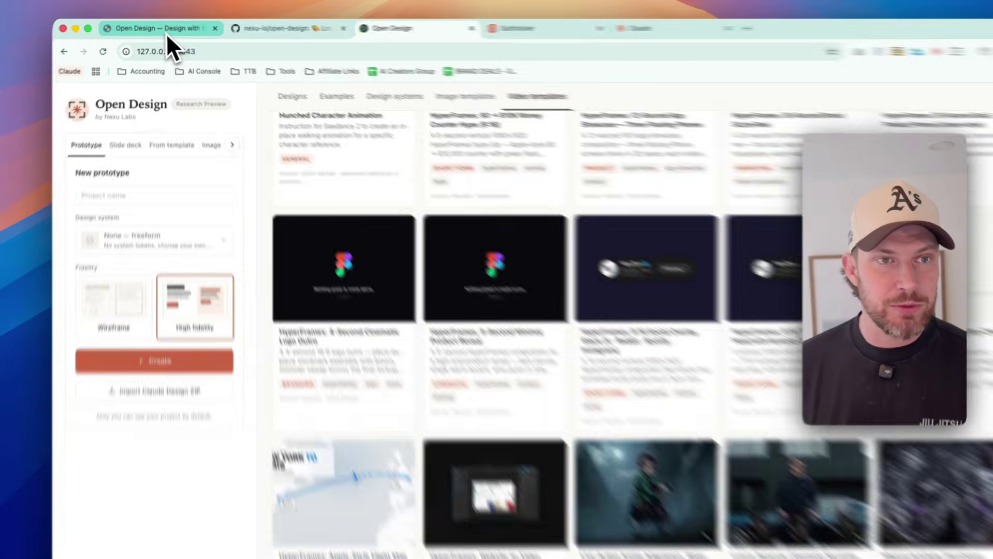
Step: Switch to the Open Design website, open its GitHub repository from the star count, and close the duplicate repository tab
{"action": "left_click", "coordinate": [164, 27]}
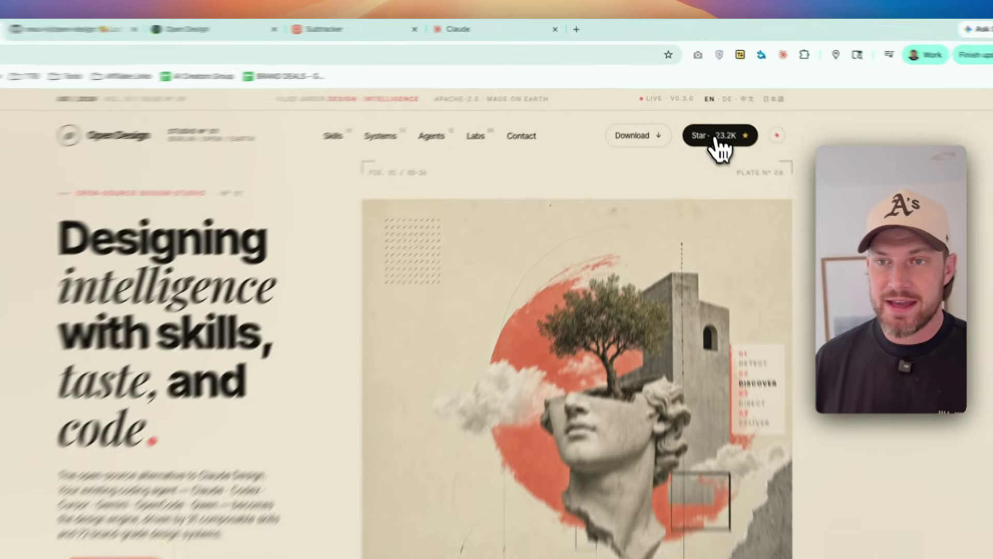
{"action": "left_click", "coordinate": [704, 101]}
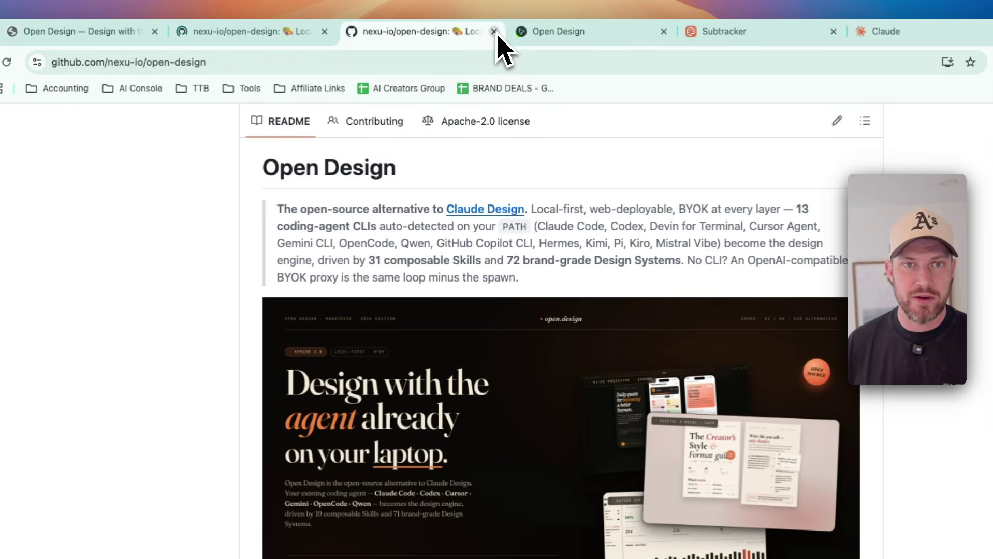
{"action": "key", "text": "super+w"}
Step: Read through the repository's file list and README down to the Skills showcase examples, and return to the repository header
{"action": "scroll", "coordinate": [472, 284], "scroll_direction": "down", "scroll_amount": 10}
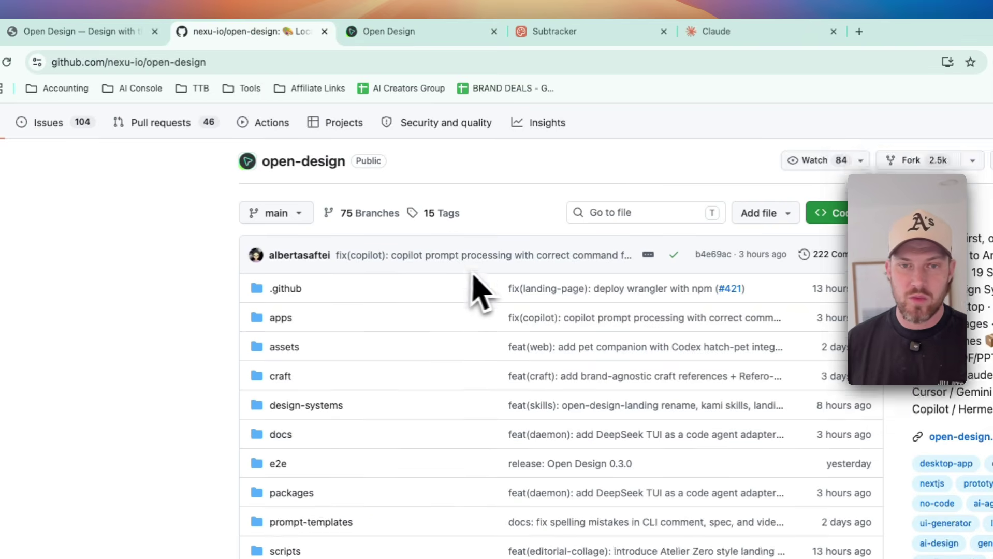
{"action": "scroll", "coordinate": [485, 277], "scroll_direction": "down", "scroll_amount": 10}
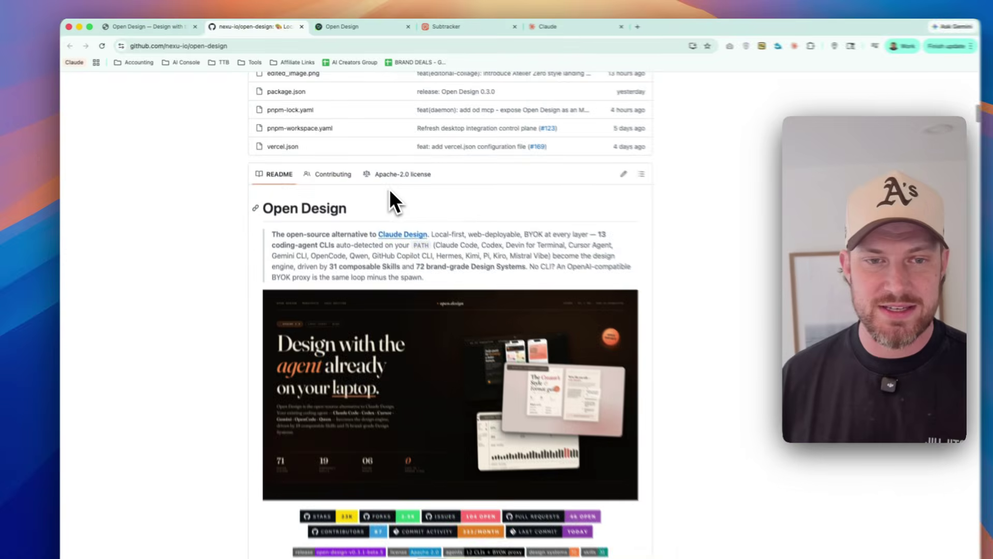
{"action": "scroll", "coordinate": [370, 204], "scroll_direction": "down", "scroll_amount": 10}
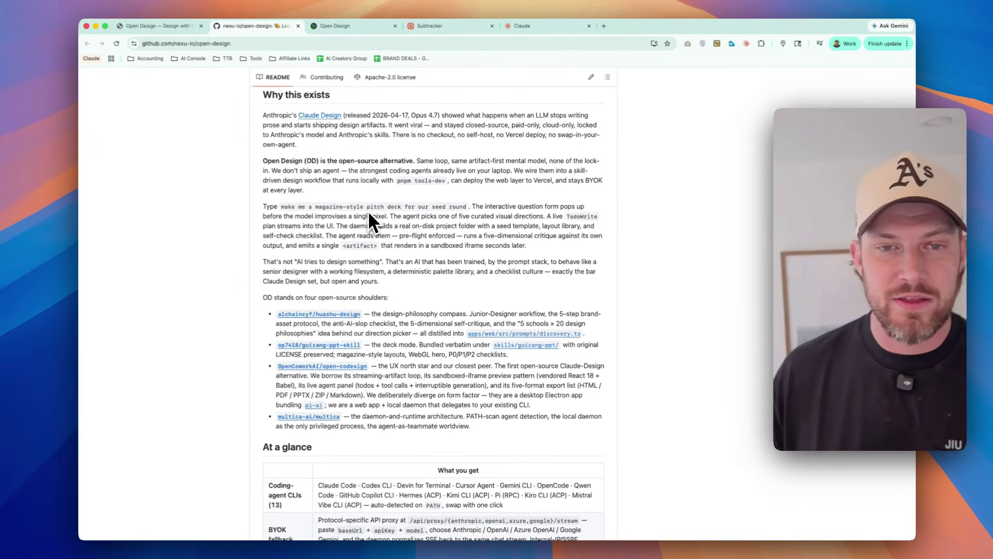
{"action": "scroll", "coordinate": [368, 212], "scroll_direction": "down", "scroll_amount": 15}
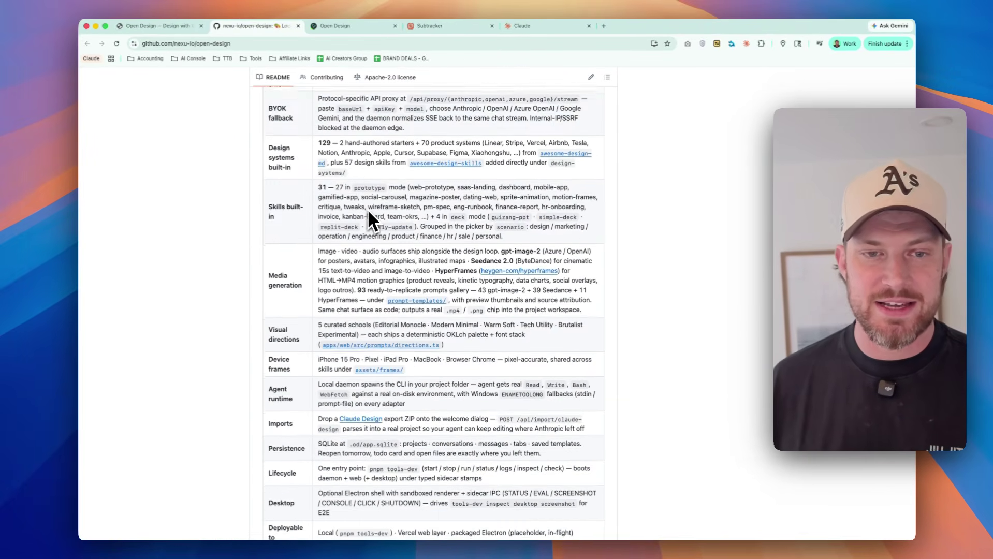
{"action": "scroll", "coordinate": [367, 211], "scroll_direction": "down", "scroll_amount": 12}
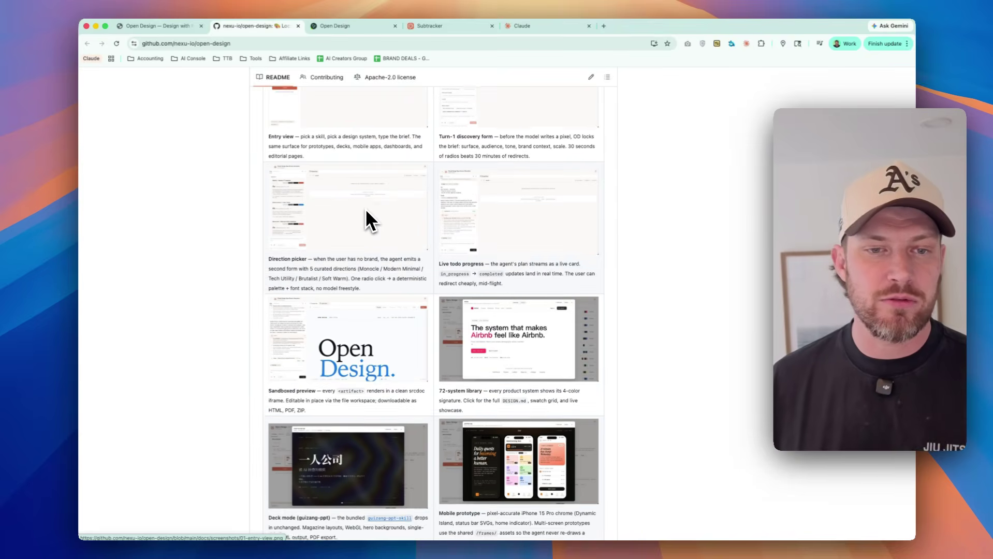
{"action": "scroll", "coordinate": [364, 213], "scroll_direction": "down", "scroll_amount": 10}
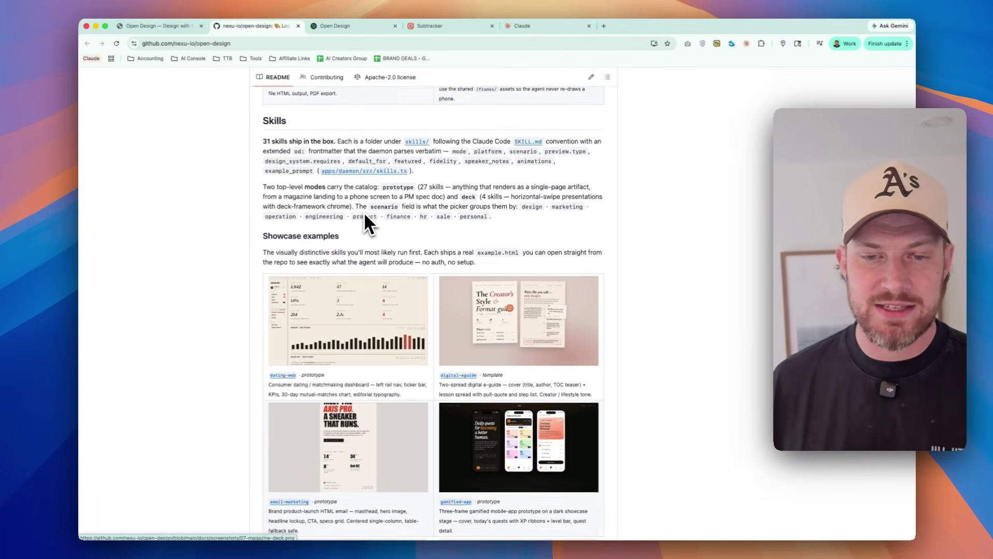
{"action": "scroll", "coordinate": [371, 214], "scroll_direction": "up", "scroll_amount": 20}
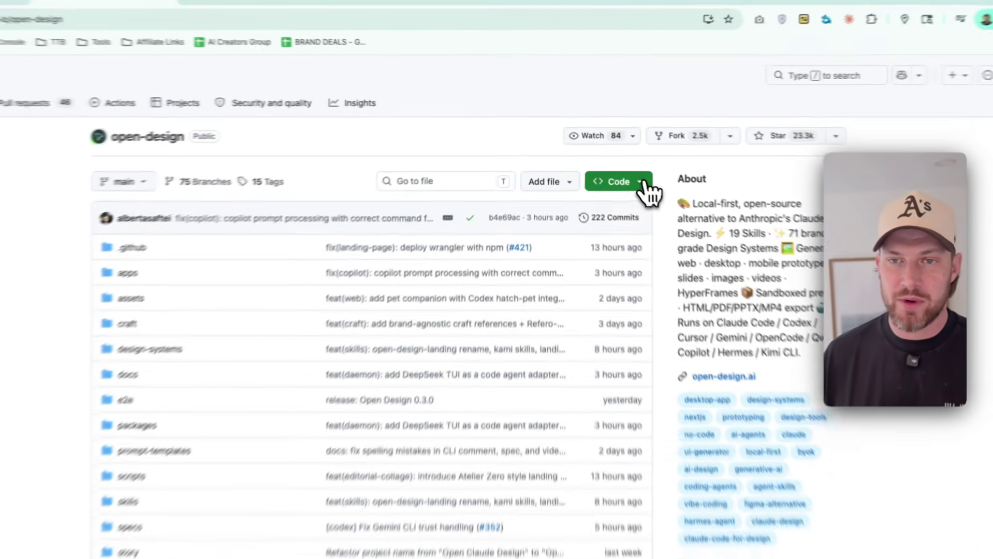
Step: Copy the open-design repository's HTTPS clone URL and switch to Antigravity
{"action": "left_click", "coordinate": [646, 188]}
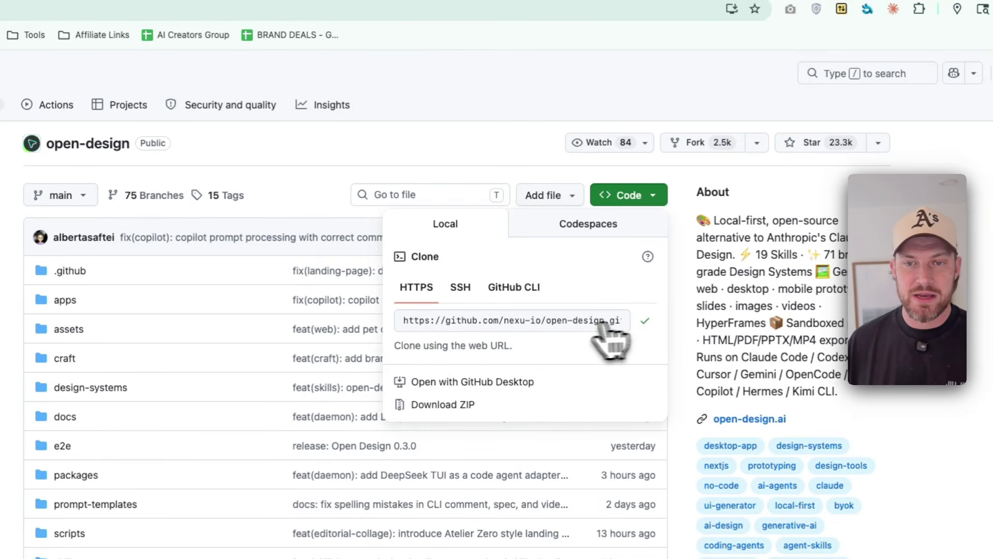
{"action": "left_click", "coordinate": [192, 223]}
{"action": "key", "text": "super+Tab"}
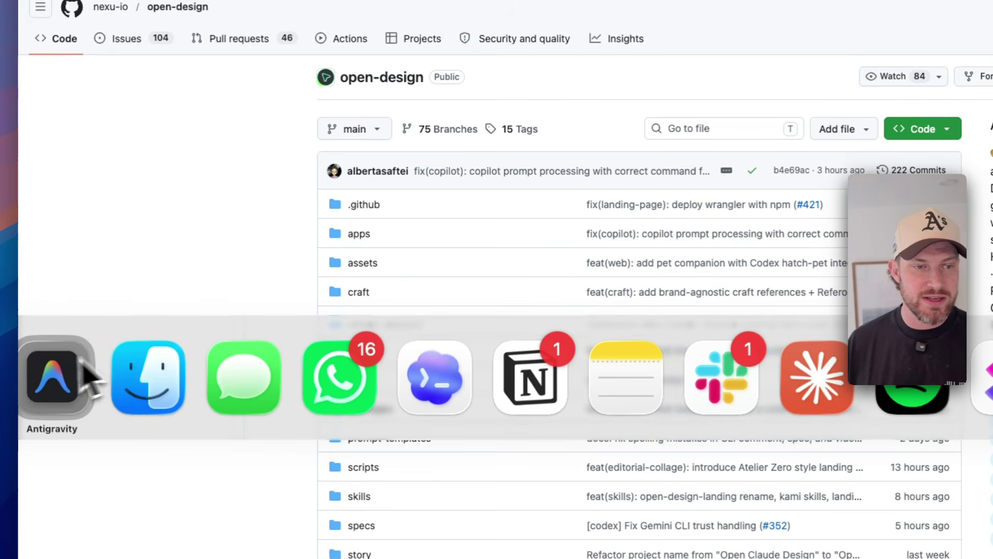
{"action": "left_click", "coordinate": [62, 386]}
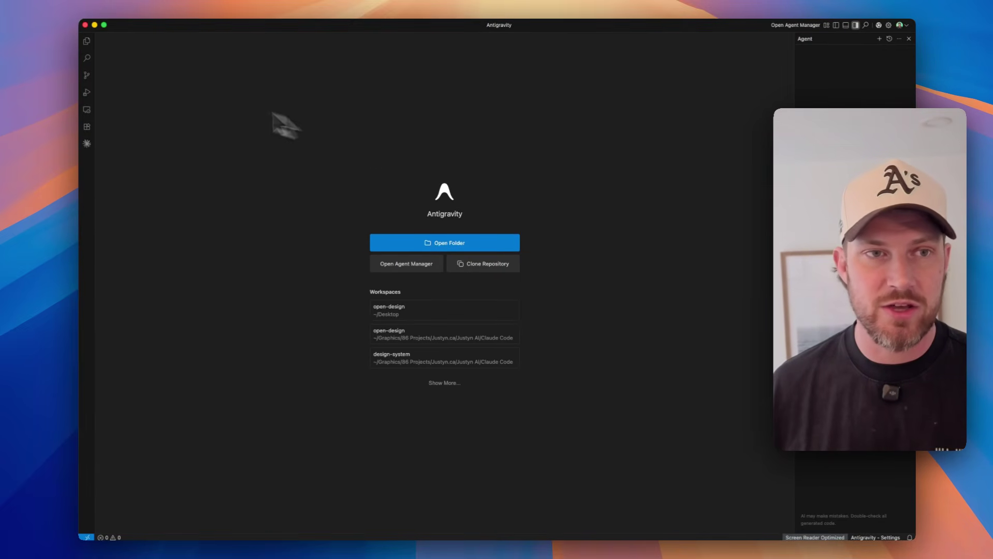
Step: Open the open-design folder from the Finder's Desktop as the workspace in Antigravity
{"action": "key", "text": "super+Tab"}
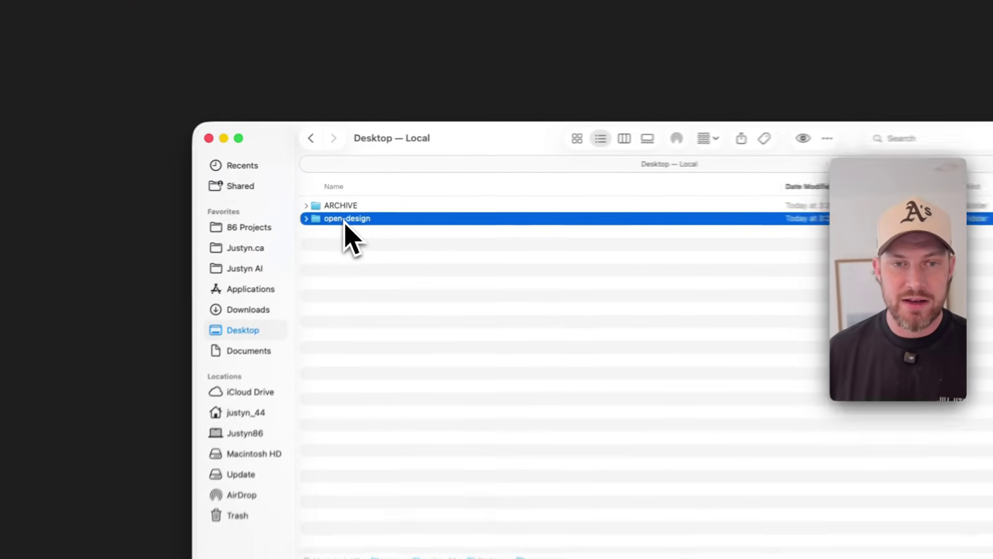
{"action": "left_click_drag", "start_coordinate": [343, 199], "coordinate": [422, 207]}
{"action": "key", "text": "super+Tab"}
{"action": "left_click_drag", "start_coordinate": [481, 233], "coordinate": [554, 293]}
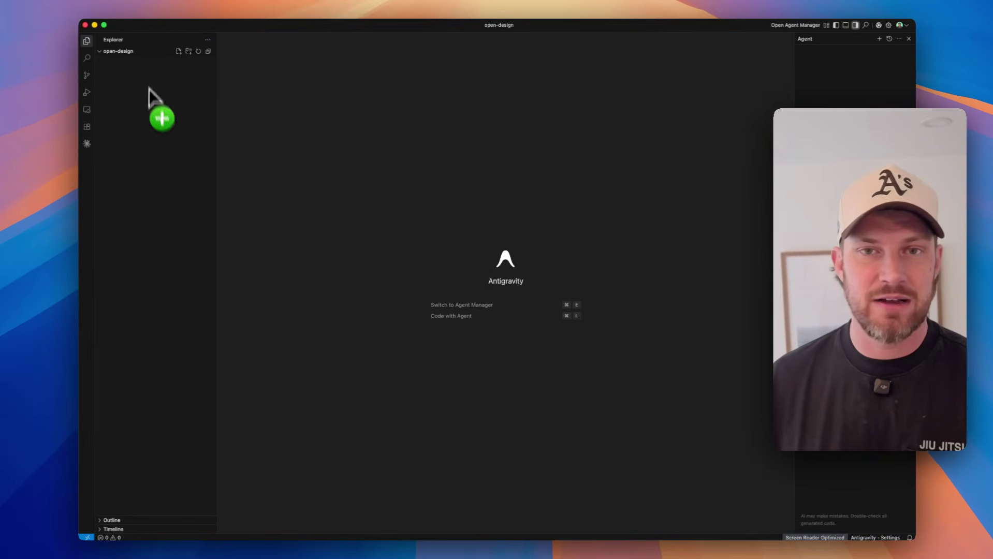
Step: Close the Agent pane and start a new Claude Code session in the open-design workspace
{"action": "left_click", "coordinate": [908, 38]}
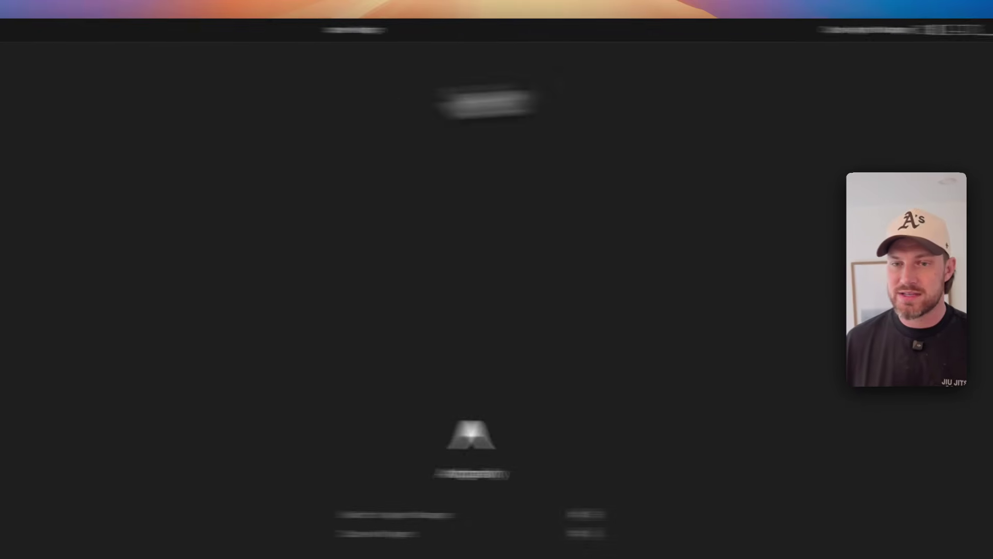
{"action": "left_click", "coordinate": [32, 237]}
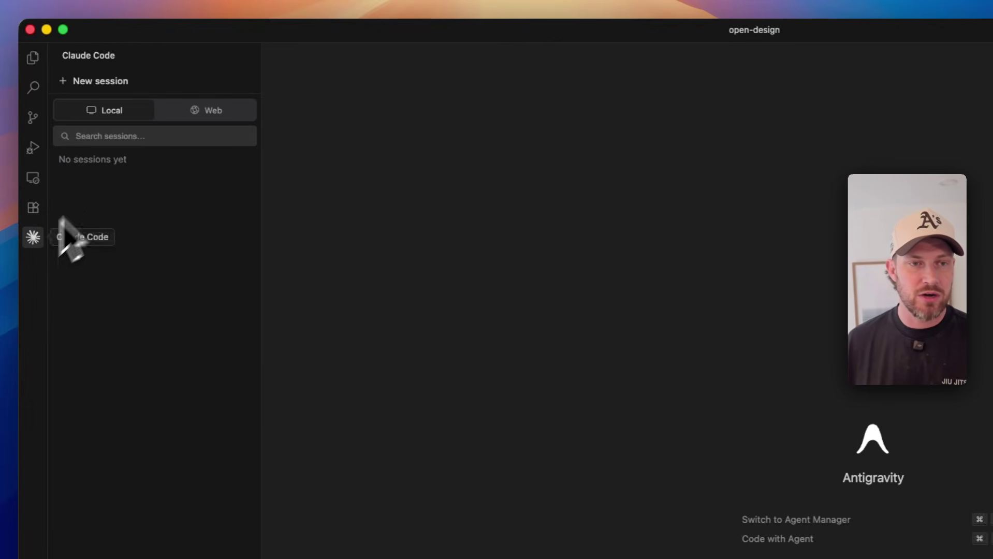
{"action": "left_click", "coordinate": [98, 84]}
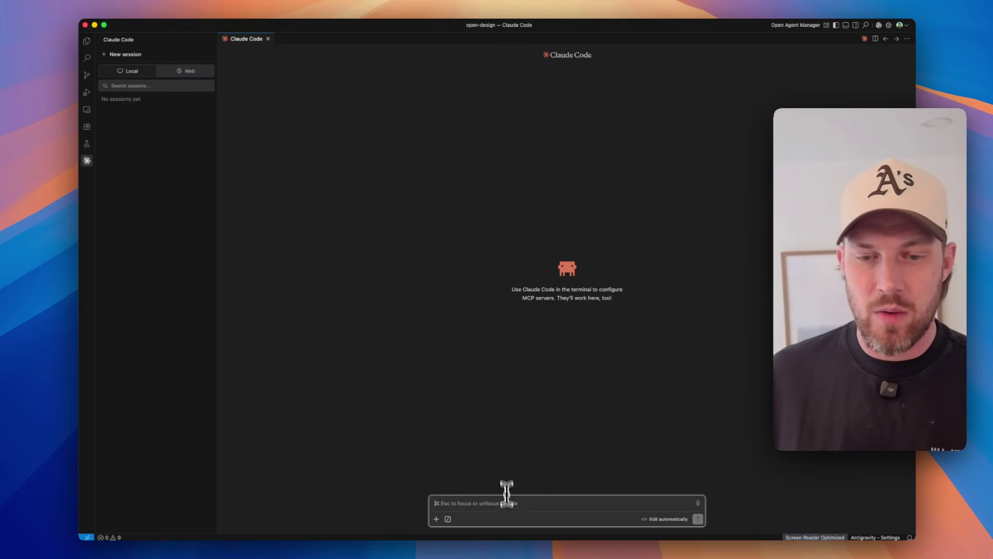
Step: Go back to the open-design repository in the browser and copy its HTTPS clone URL for the prompt
{"action": "key", "text": "super+Tab"}
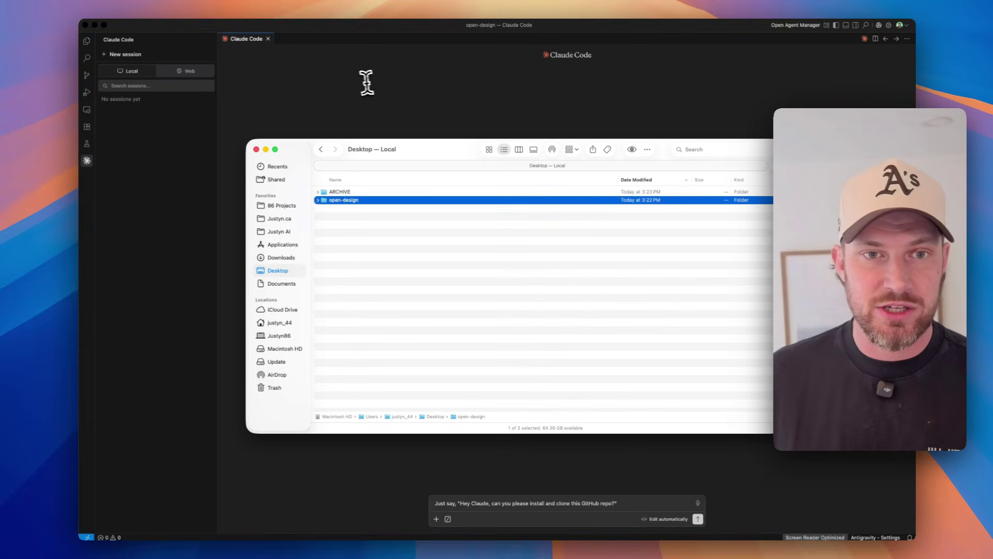
{"action": "key", "text": "super+Tab"}
{"action": "key", "text": "super+Tab"}
{"action": "key", "text": "super+Tab"}
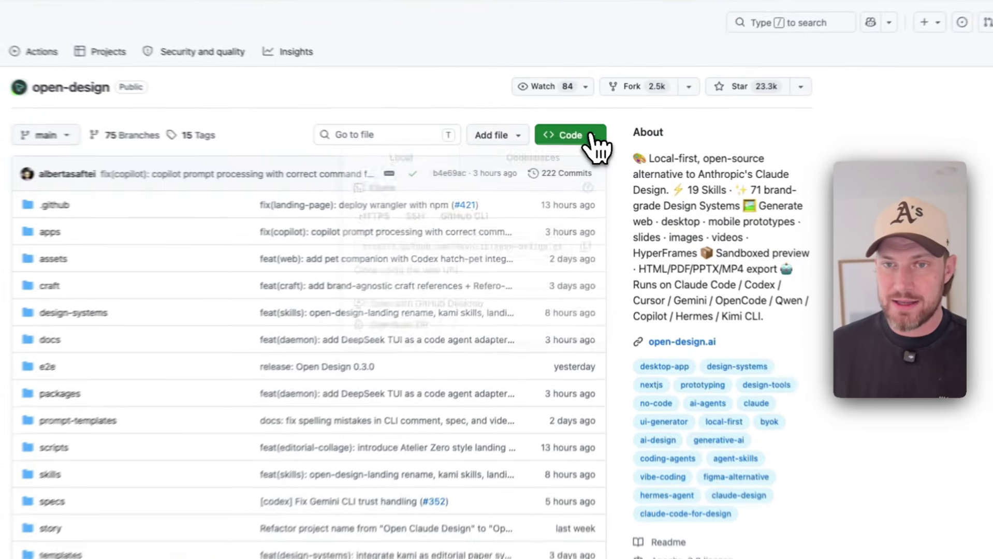
{"action": "left_click", "coordinate": [589, 149]}
{"action": "left_click", "coordinate": [580, 258]}
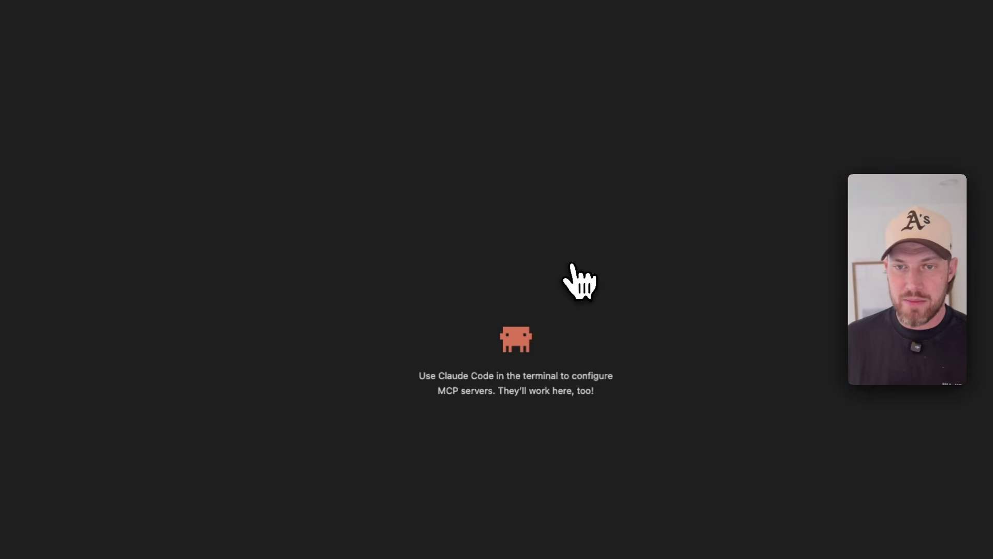
{"action": "left_click", "coordinate": [621, 502]}
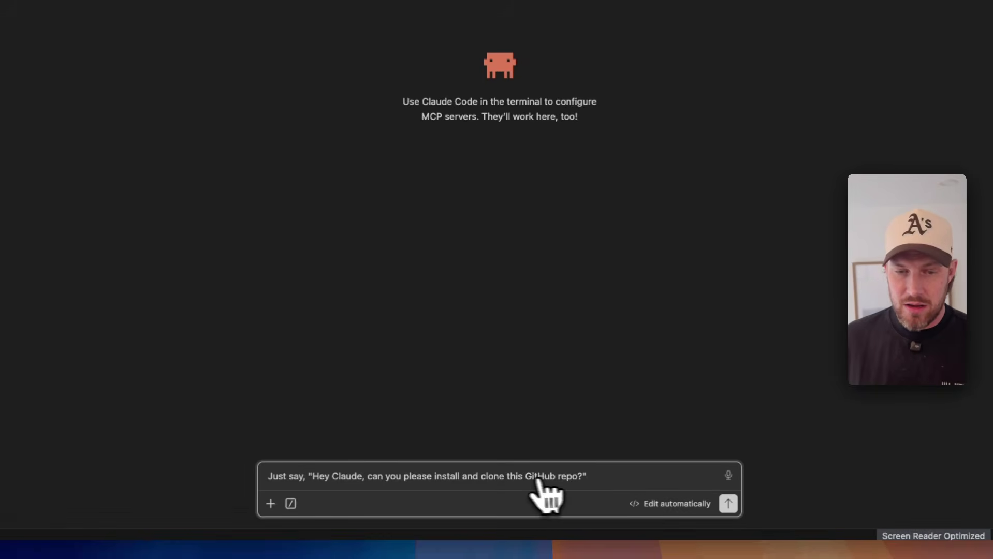
{"action": "key", "text": "super+v"}
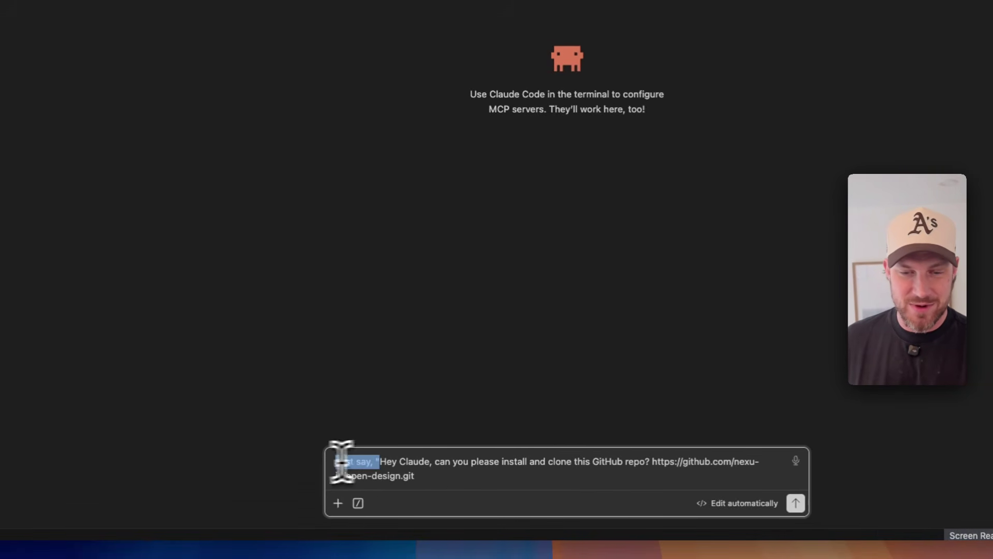
{"action": "key", "text": "BackSpace"}
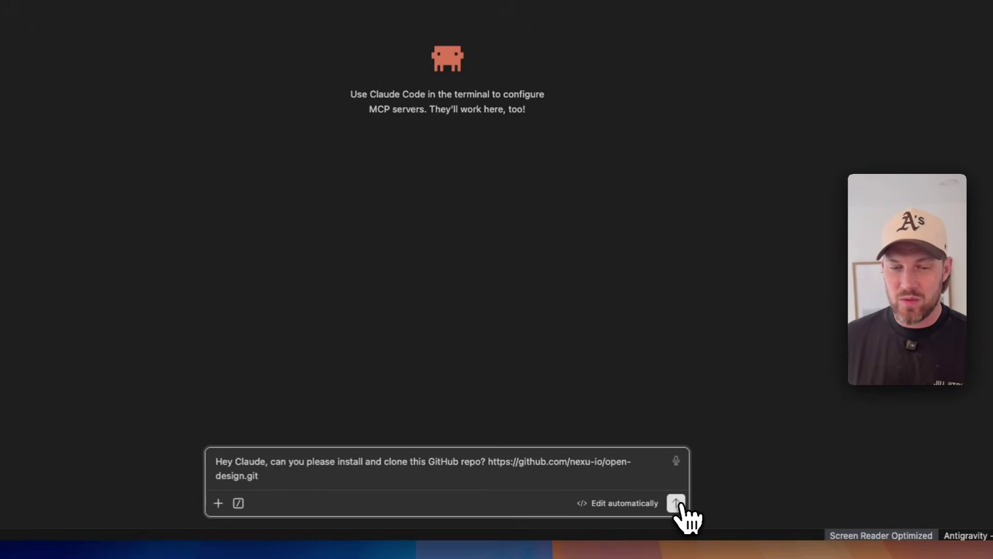
{"action": "left_click", "coordinate": [676, 503]}
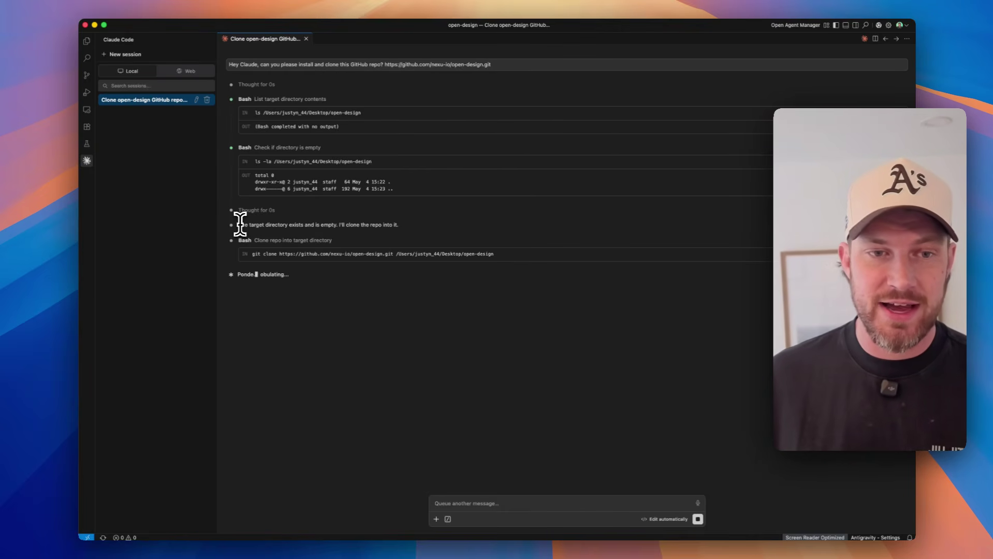
Step: Check Claude's message about cloning into the target directory and look over the repository's file list on GitHub
{"action": "left_click_drag", "start_coordinate": [240, 225], "coordinate": [402, 229]}
{"action": "left_click", "coordinate": [402, 228]}
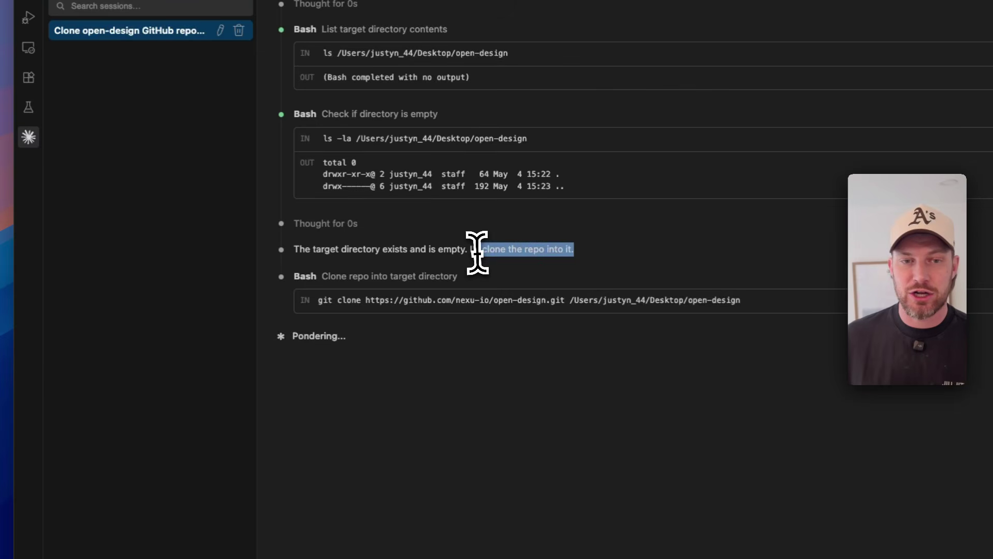
{"action": "key", "text": "super+Tab"}
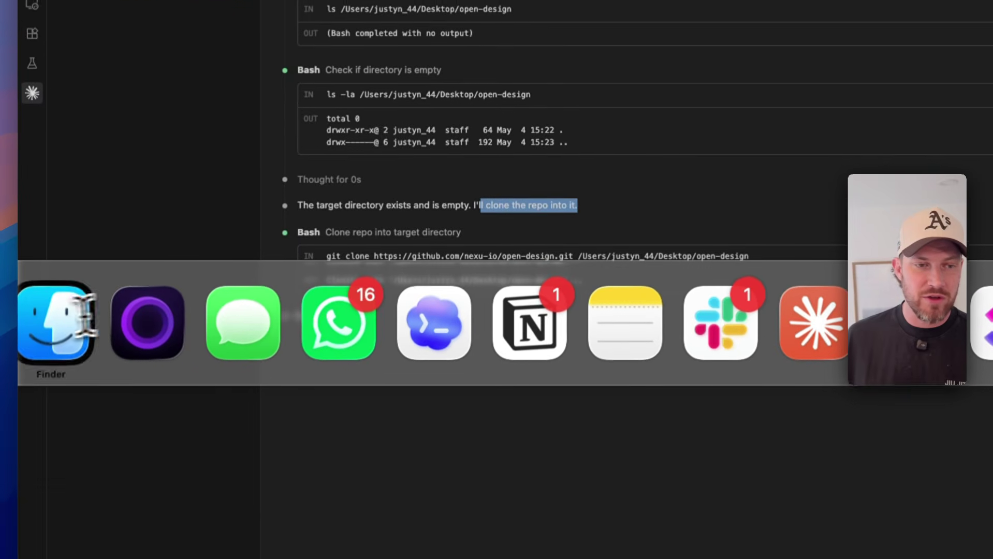
{"action": "left_click", "coordinate": [172, 221]}
{"action": "scroll", "coordinate": [372, 195], "scroll_direction": "down", "scroll_amount": 15}
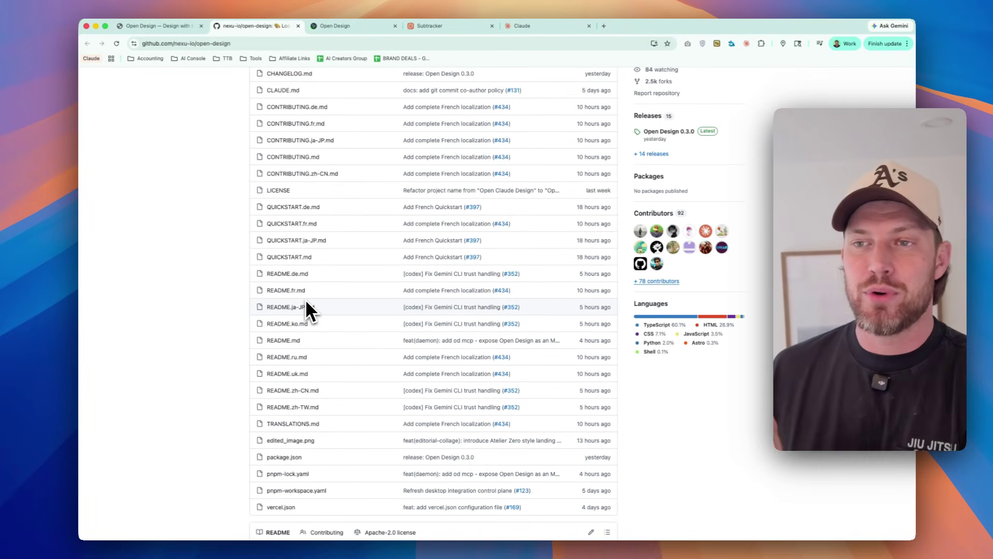
Step: Return to Antigravity, review Claude's clone report, and allow the "which pnpm && pnpm --version" command
{"action": "key", "text": "super+Tab"}
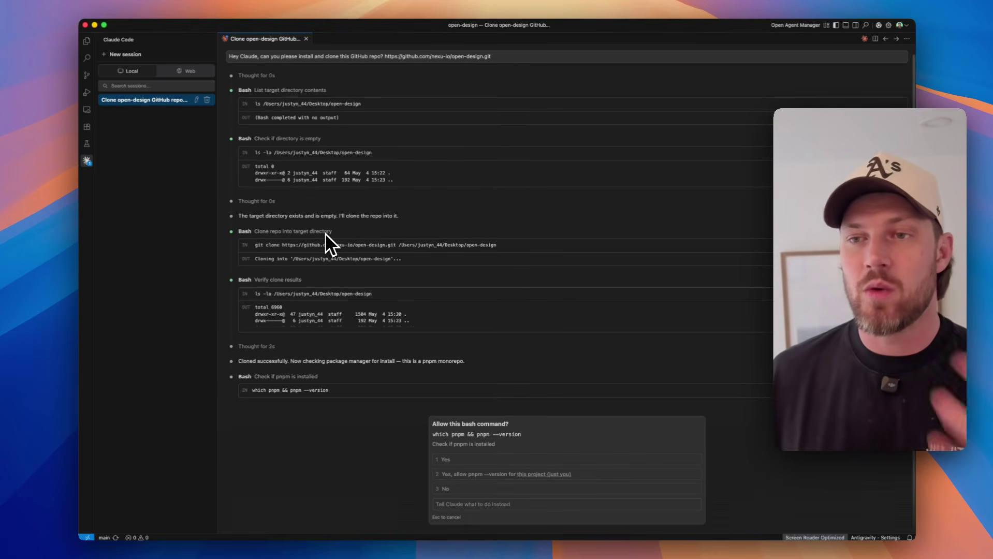
{"action": "left_click_drag", "start_coordinate": [238, 362], "coordinate": [299, 361]}
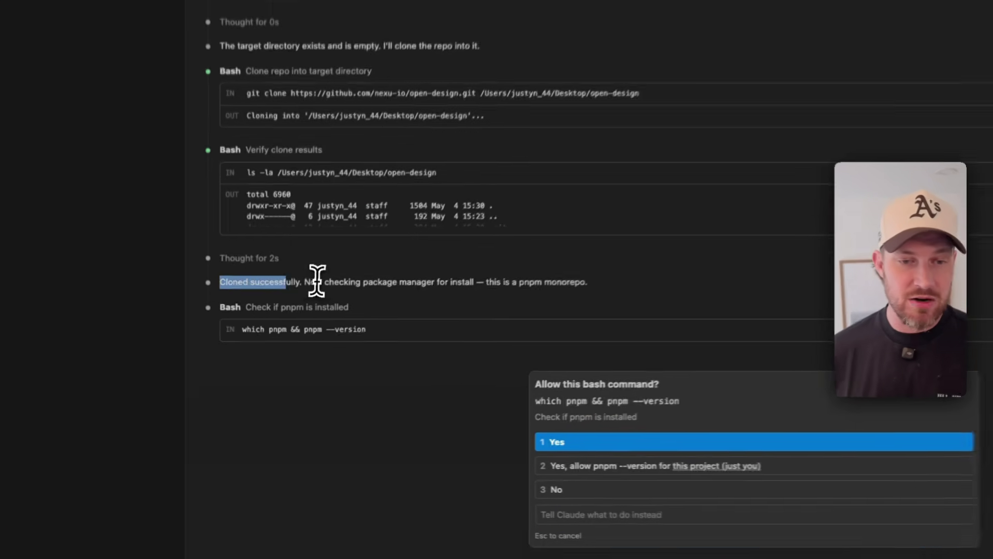
{"action": "left_click_drag", "start_coordinate": [317, 281], "coordinate": [313, 282]}
{"action": "left_click", "coordinate": [338, 282]}
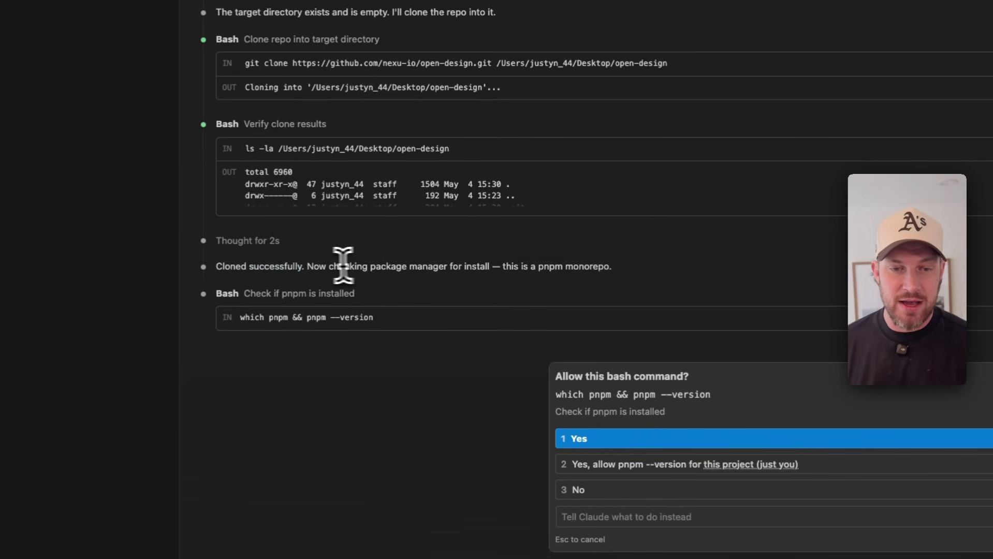
{"action": "left_click", "coordinate": [590, 439]}
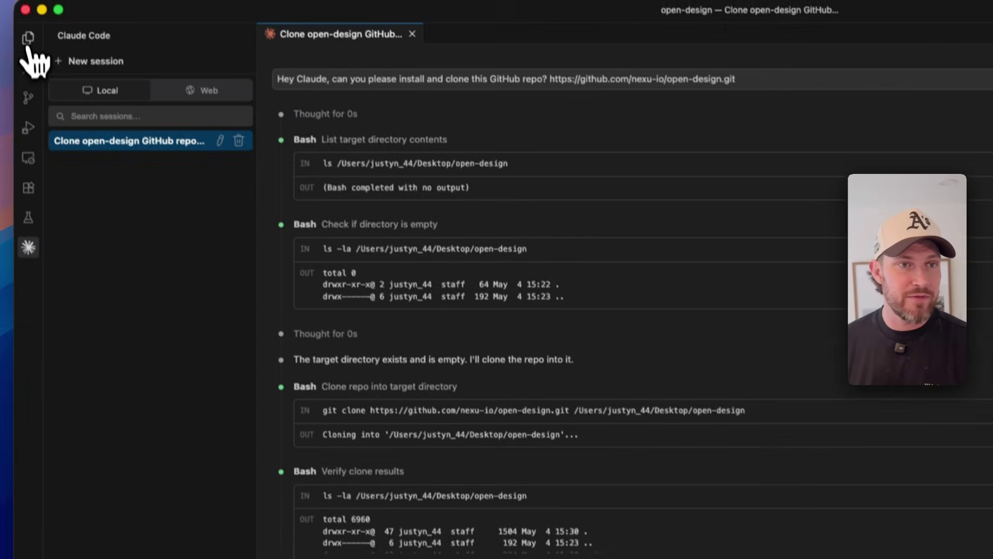
Step: Show the cloned project files, expand the design-systems folder, and browse its list of design systems
{"action": "left_click", "coordinate": [33, 57]}
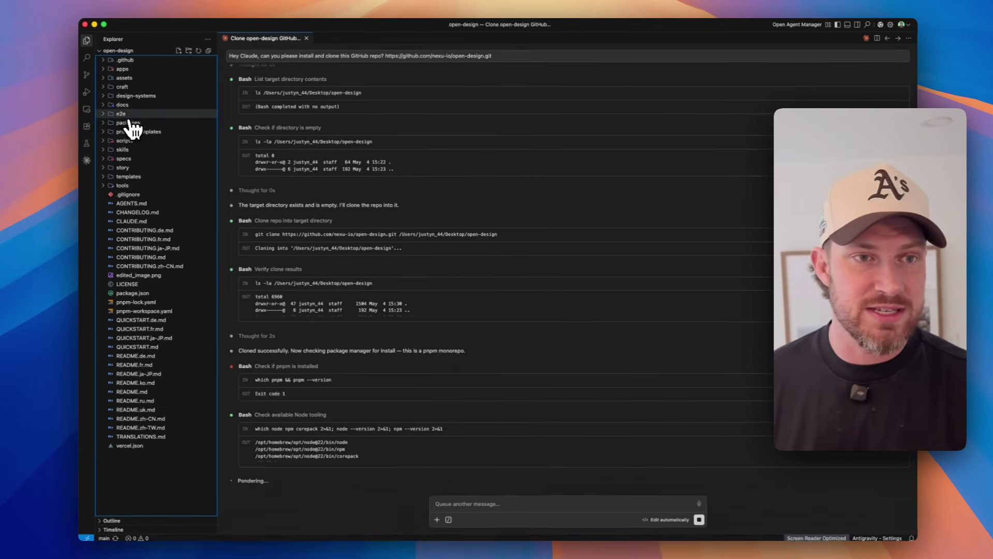
{"action": "left_click", "coordinate": [112, 97]}
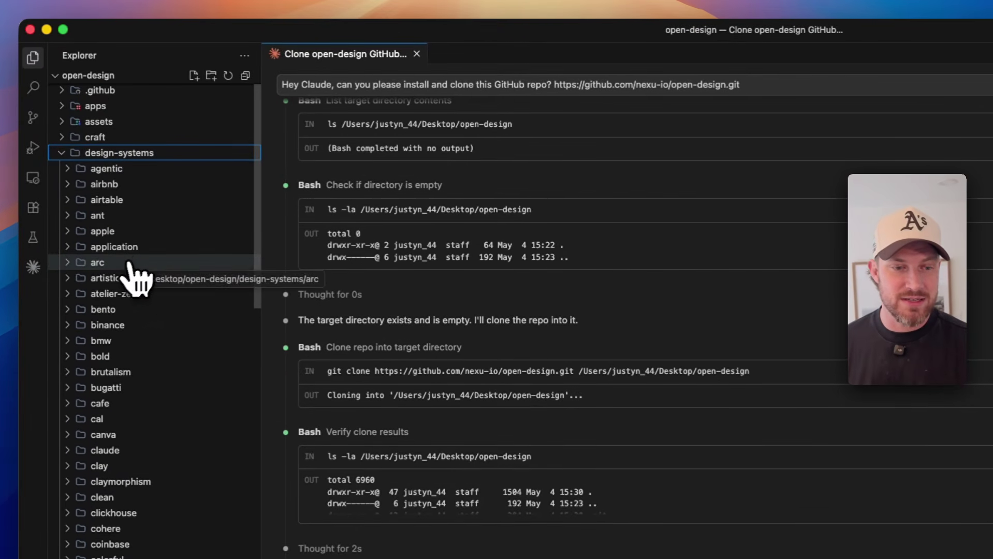
{"action": "scroll", "coordinate": [124, 284], "scroll_direction": "down", "scroll_amount": 10}
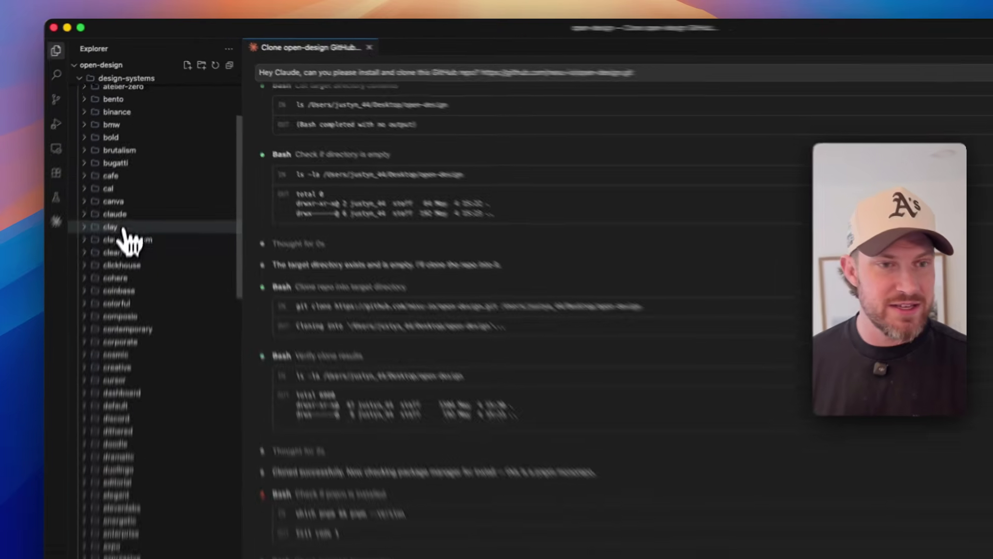
{"action": "scroll", "coordinate": [124, 238], "scroll_direction": "down", "scroll_amount": 5}
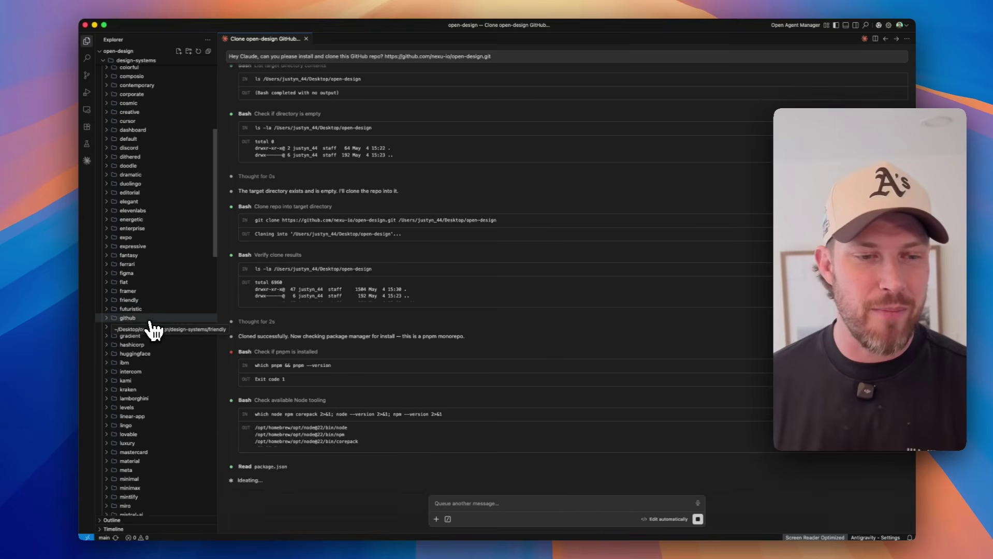
{"action": "scroll", "coordinate": [153, 331], "scroll_direction": "down", "scroll_amount": 3}
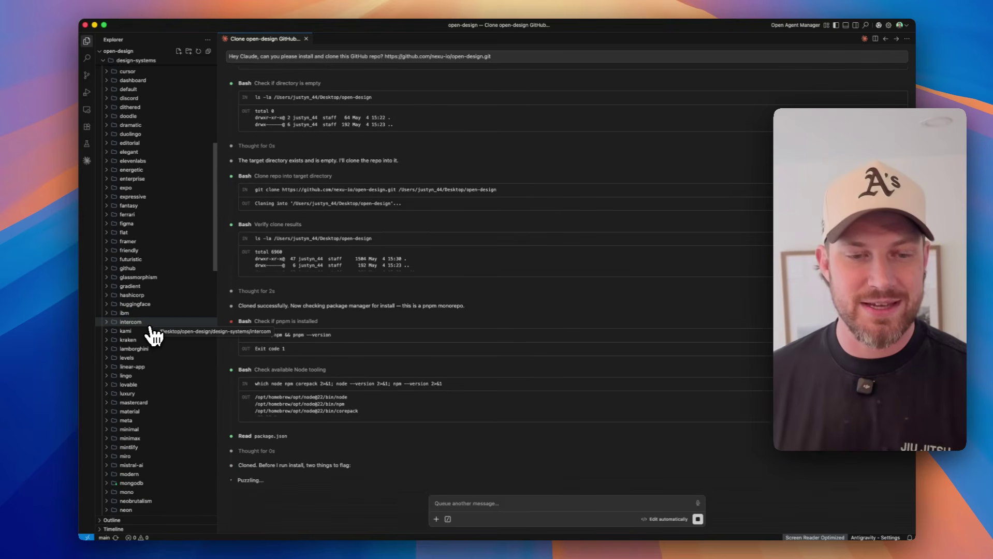
{"action": "scroll", "coordinate": [150, 334], "scroll_direction": "down", "scroll_amount": 3}
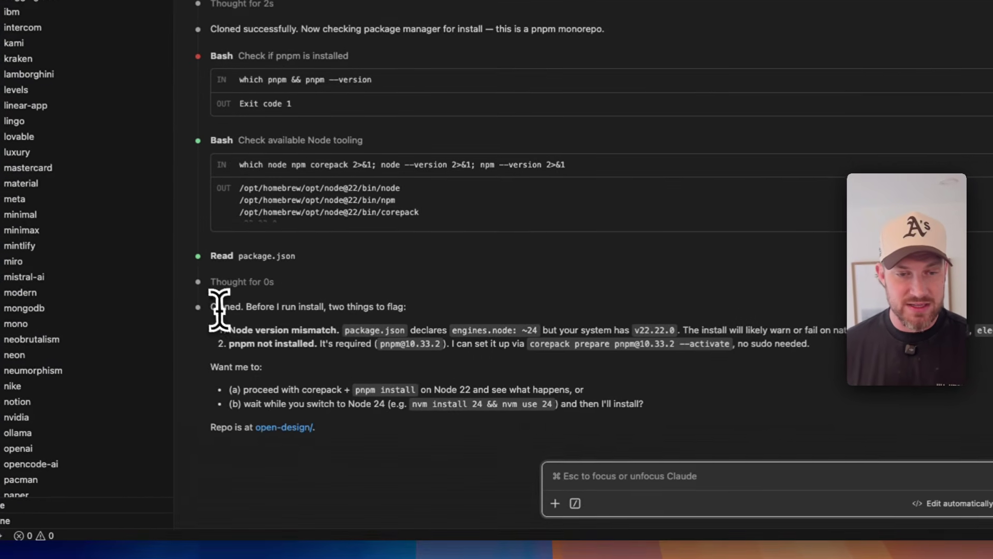
Step: Review the Node and pnpm issues Claude flagged and send it the message "please install it and then run it so i can open it up"
{"action": "left_click_drag", "start_coordinate": [215, 318], "coordinate": [344, 317]}
{"action": "left_click", "coordinate": [342, 318]}
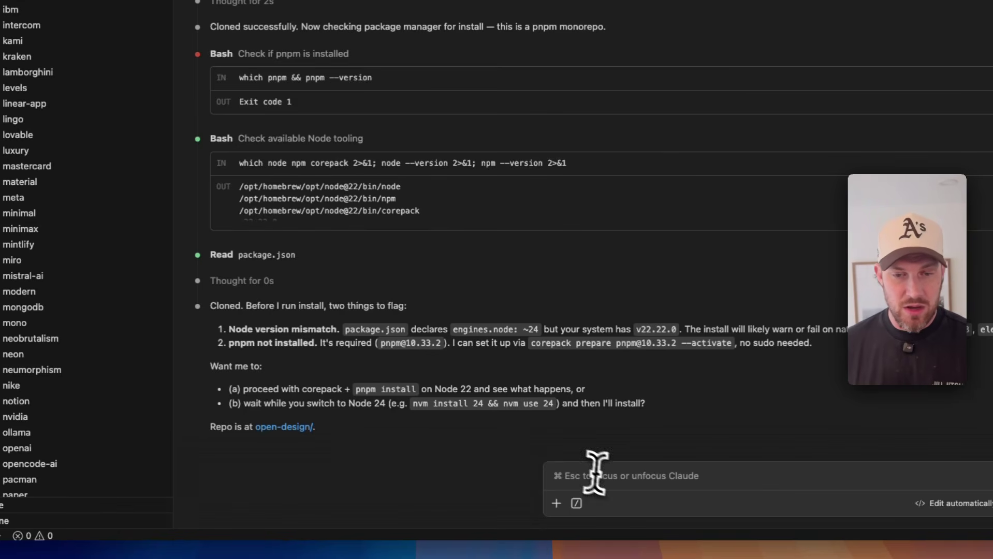
{"action": "left_click", "coordinate": [622, 477]}
{"action": "type", "text": "please ins"}
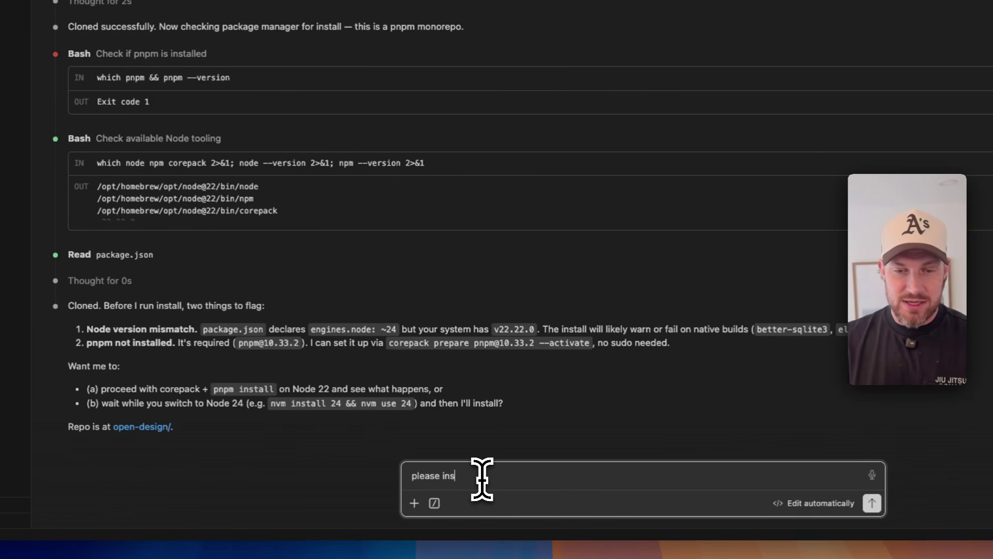
{"action": "type", "text": "tall it and then open it up"}
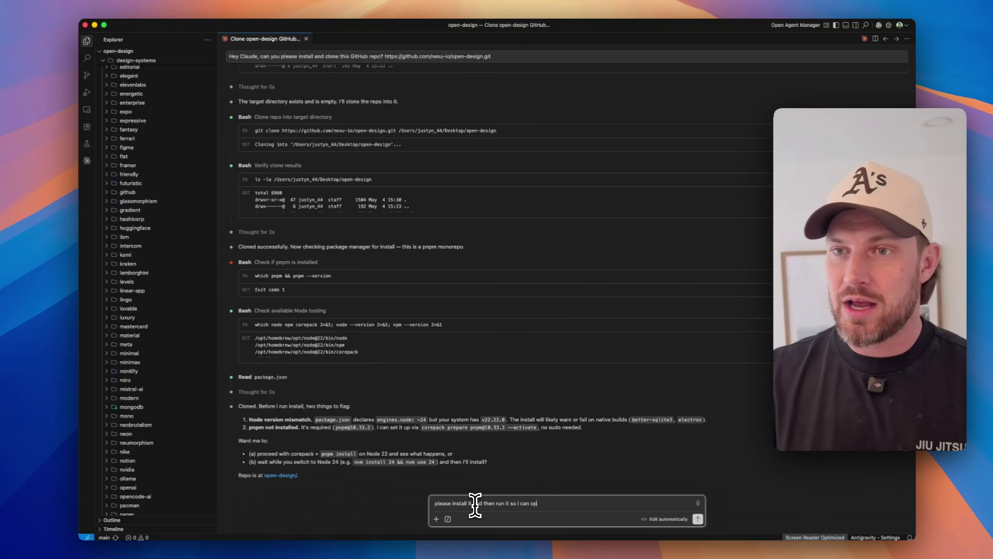
{"action": "type", "text": "p"}
{"action": "key", "text": "Return"}
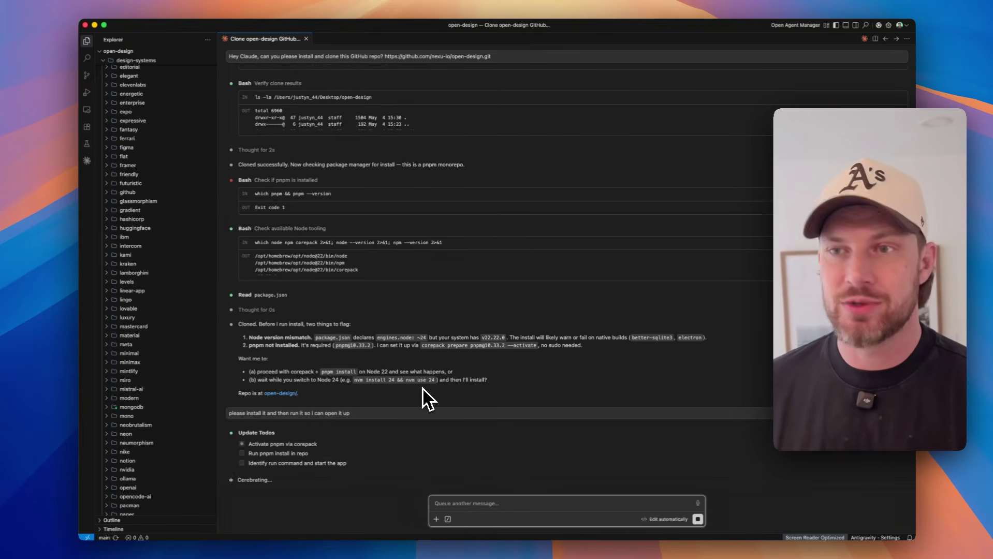
Step: Allow Claude's pnpm activation and install commands, and collapse the design-systems folder in the project files
{"action": "left_click", "coordinate": [466, 461]}
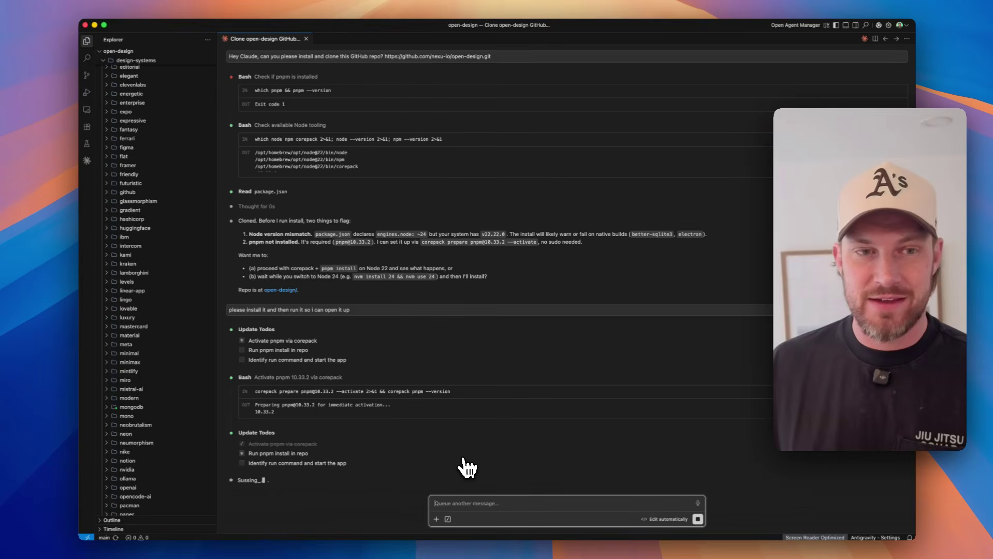
{"action": "scroll", "coordinate": [122, 178], "scroll_direction": "up", "scroll_amount": 10}
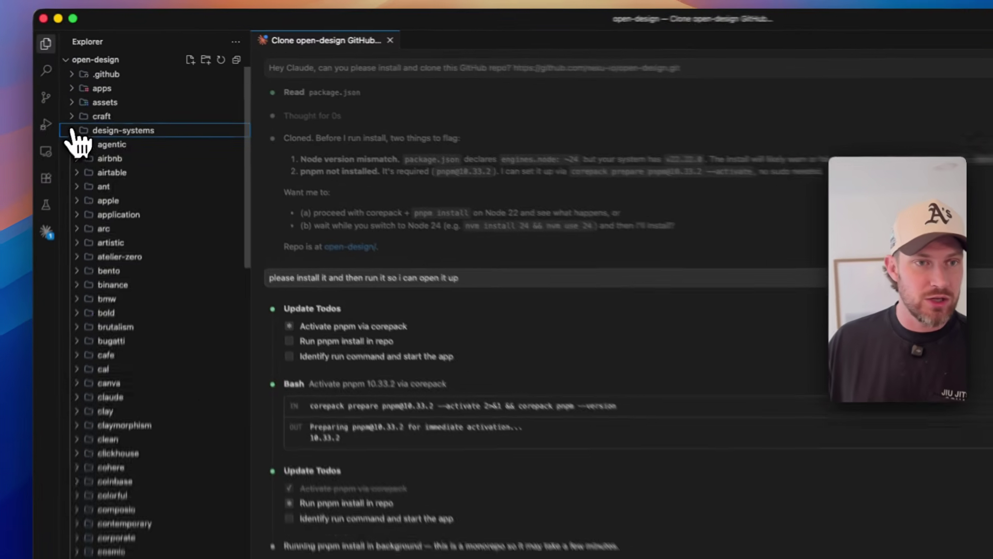
{"action": "left_click", "coordinate": [103, 97]}
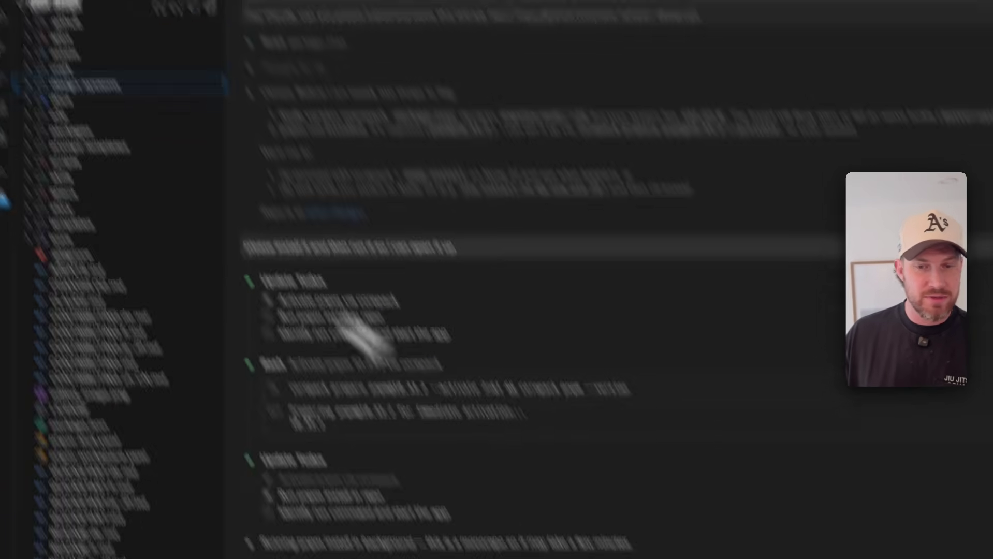
{"action": "left_click", "coordinate": [572, 478]}
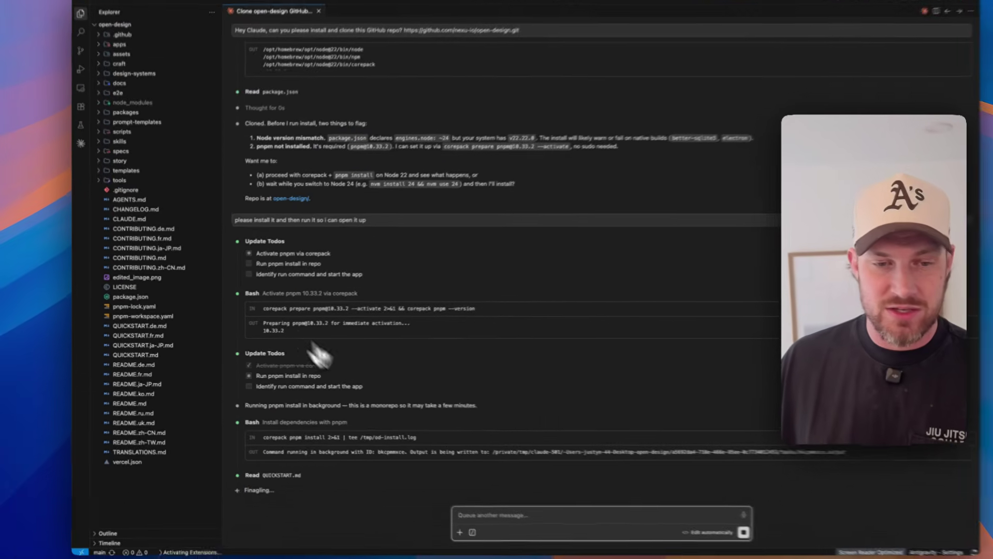
Step: Switch to the browser, open the Skills page from the Open Design website, and browse its list of skill folders on GitHub
{"action": "key", "text": "super+Tab"}
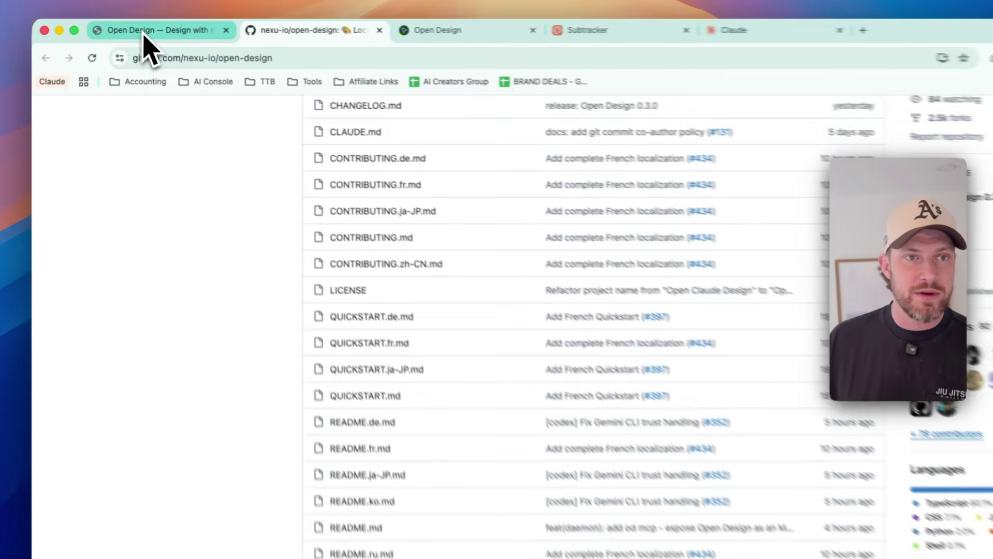
{"action": "left_click", "coordinate": [145, 26]}
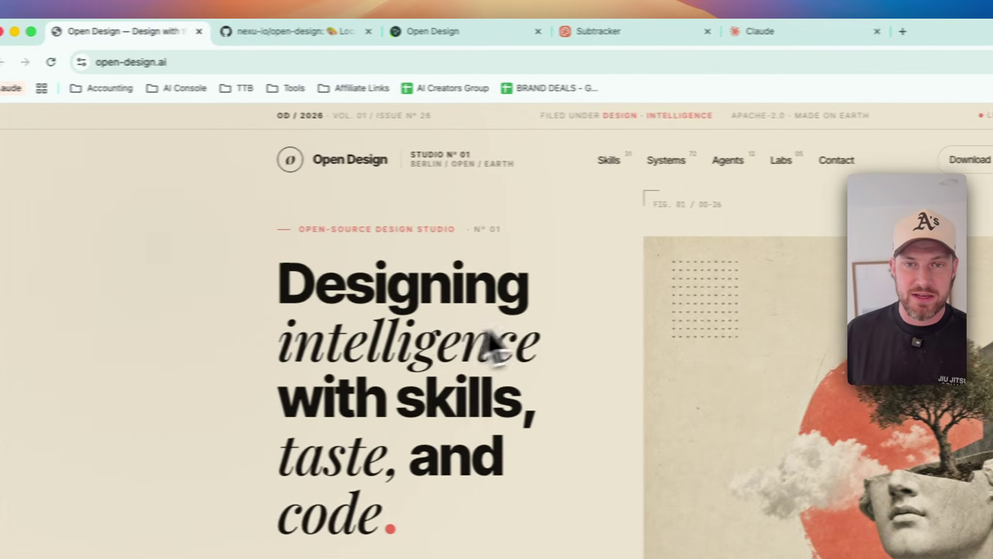
{"action": "left_click", "coordinate": [571, 161]}
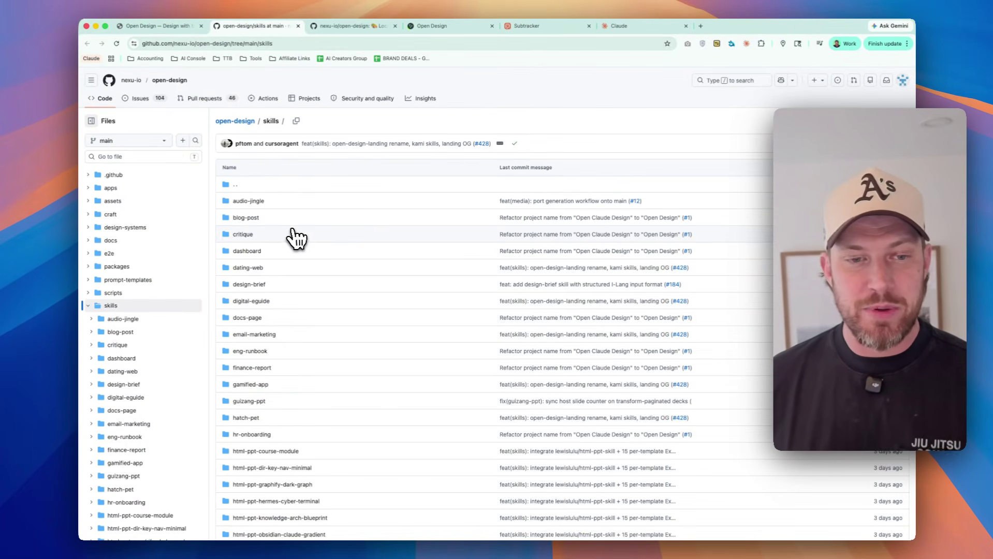
{"action": "scroll", "coordinate": [296, 218], "scroll_direction": "down", "scroll_amount": 15}
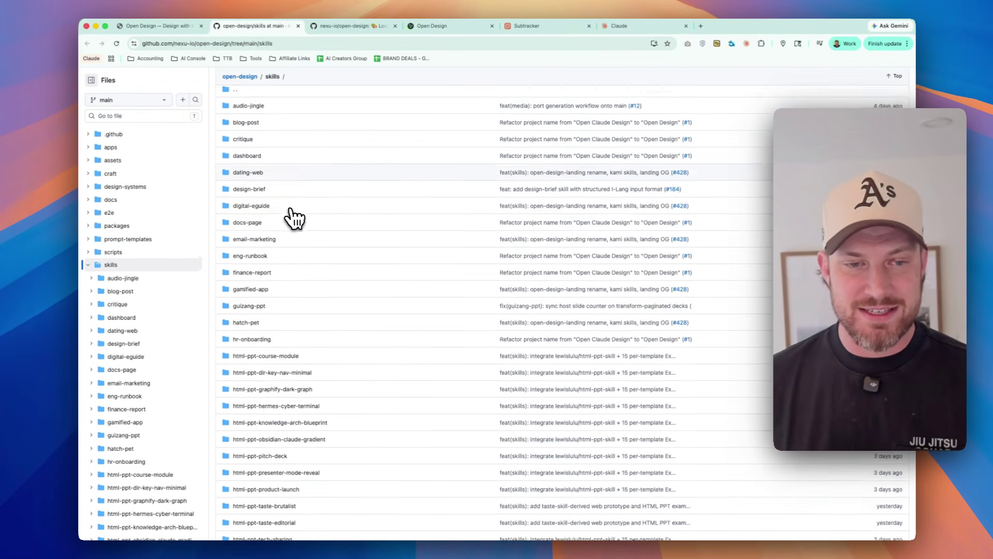
{"action": "scroll", "coordinate": [295, 216], "scroll_direction": "down", "scroll_amount": 1}
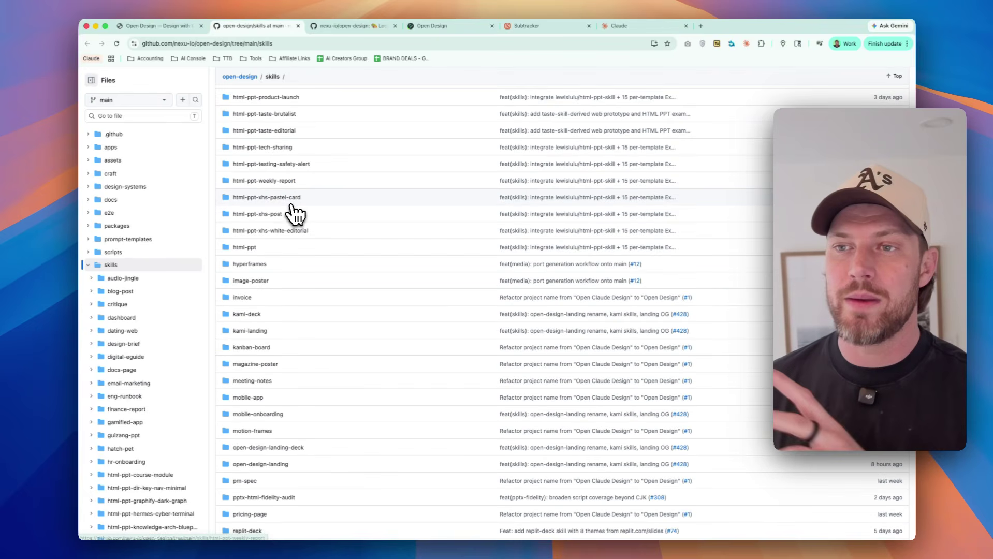
Step: Switch to Antigravity to allow the bash command that waits for the install, and return to the browser to look through the Open Design homepage
{"action": "key", "text": "super+Tab"}
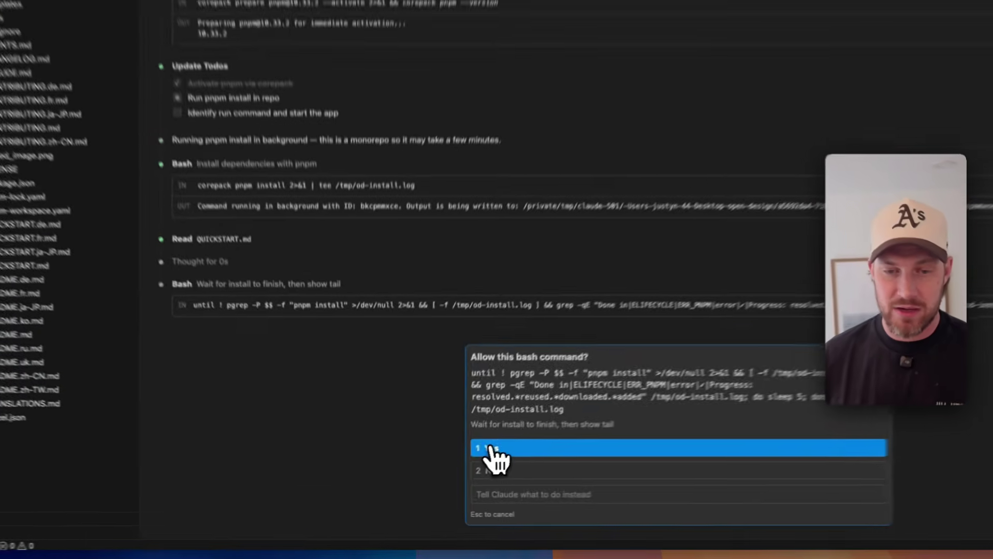
{"action": "left_click", "coordinate": [448, 474]}
{"action": "key", "text": "super+Tab"}
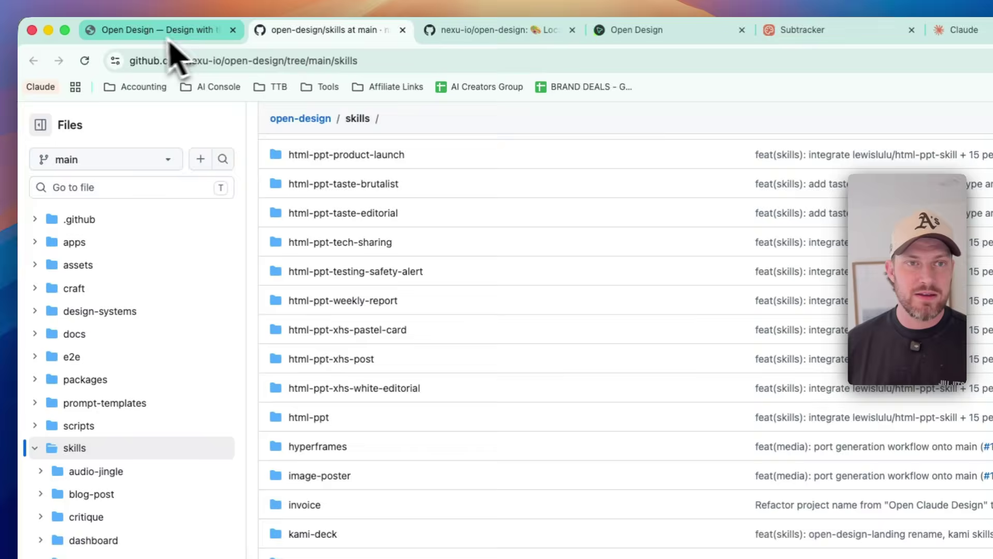
{"action": "left_click", "coordinate": [156, 33]}
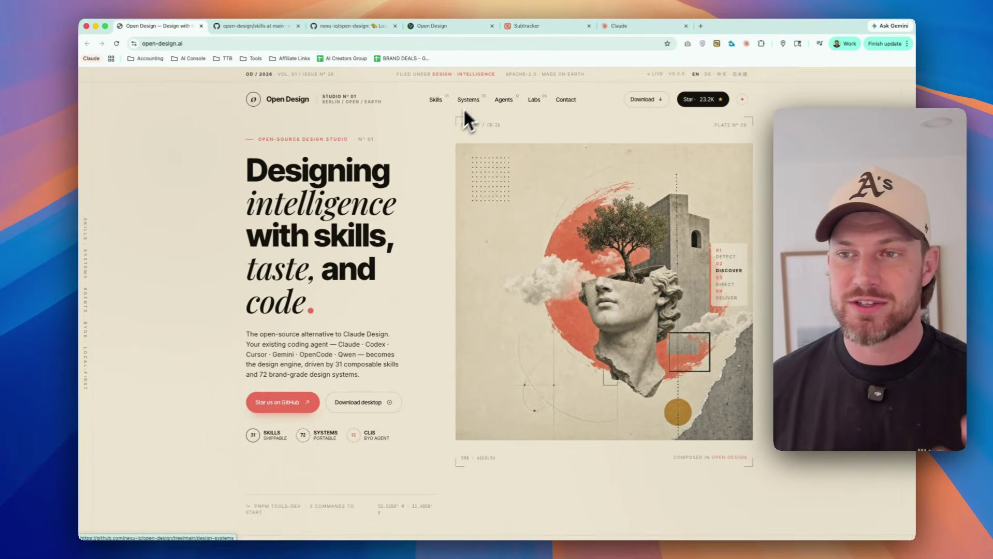
{"action": "scroll", "coordinate": [455, 127], "scroll_direction": "down", "scroll_amount": 10}
{"action": "scroll", "coordinate": [437, 140], "scroll_direction": "down", "scroll_amount": 3}
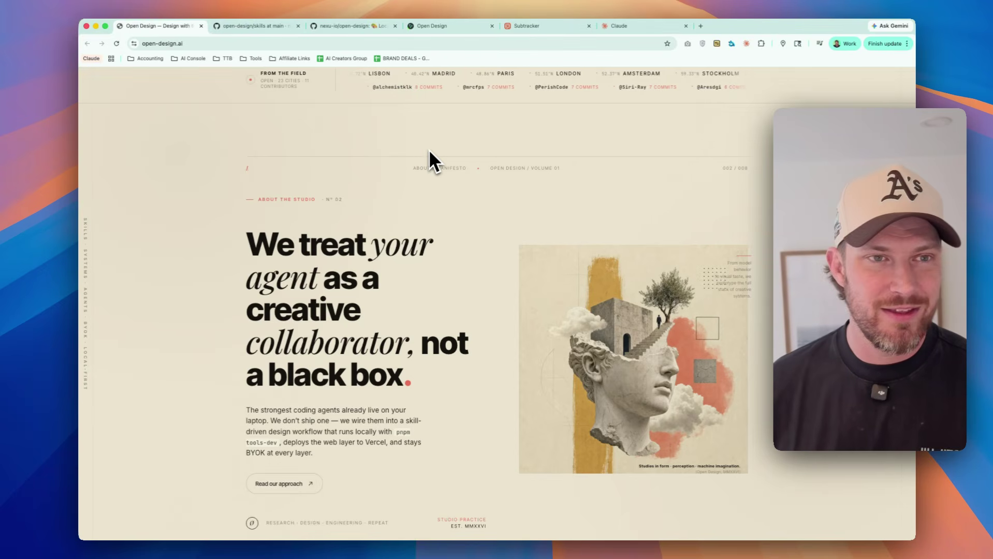
{"action": "scroll", "coordinate": [388, 182], "scroll_direction": "down", "scroll_amount": 2}
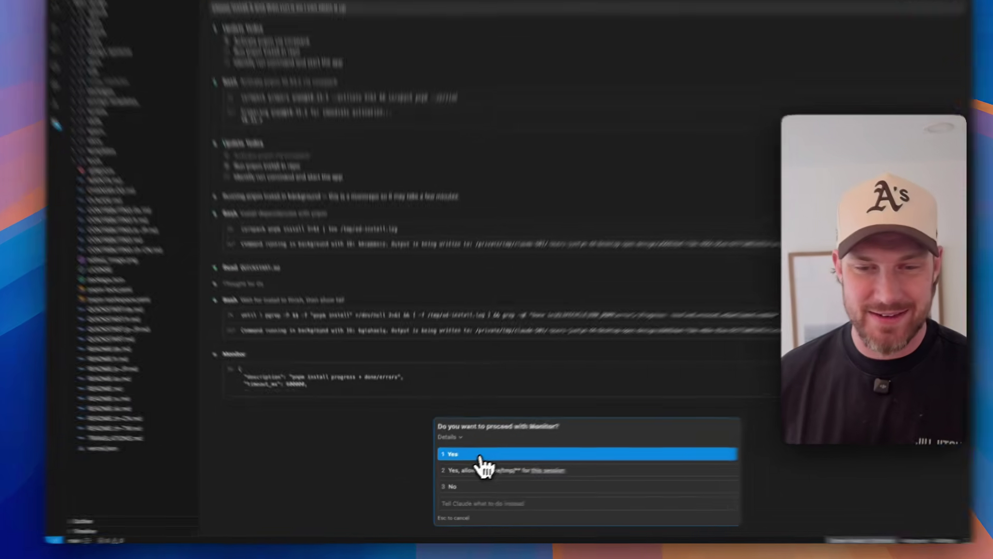
Step: Approve Claude's Monitor request and its "tail -50 /tmp/od-install.log" command in Antigravity, looking over the Open Design pages in the browser in between
{"action": "left_click", "coordinate": [479, 458]}
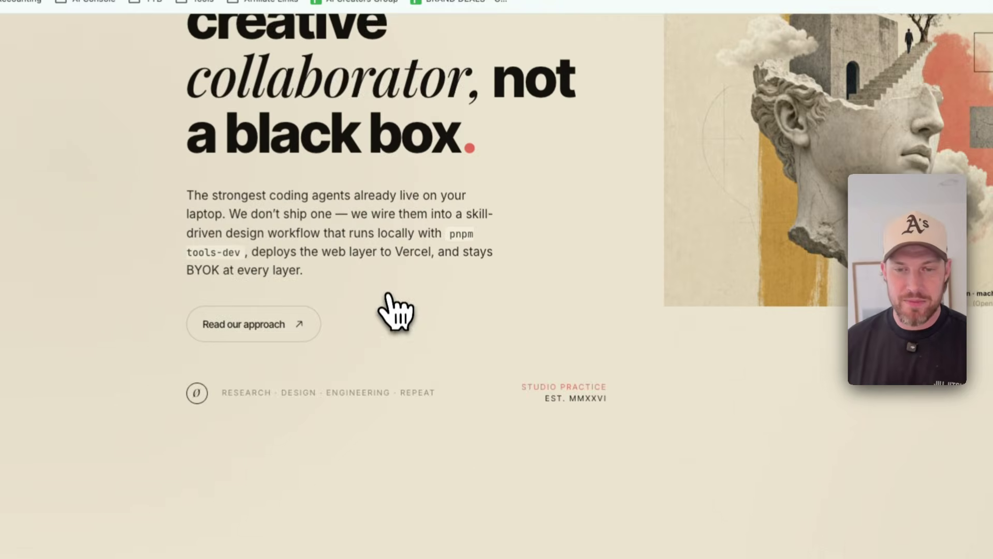
{"action": "scroll", "coordinate": [393, 311], "scroll_direction": "down", "scroll_amount": 5}
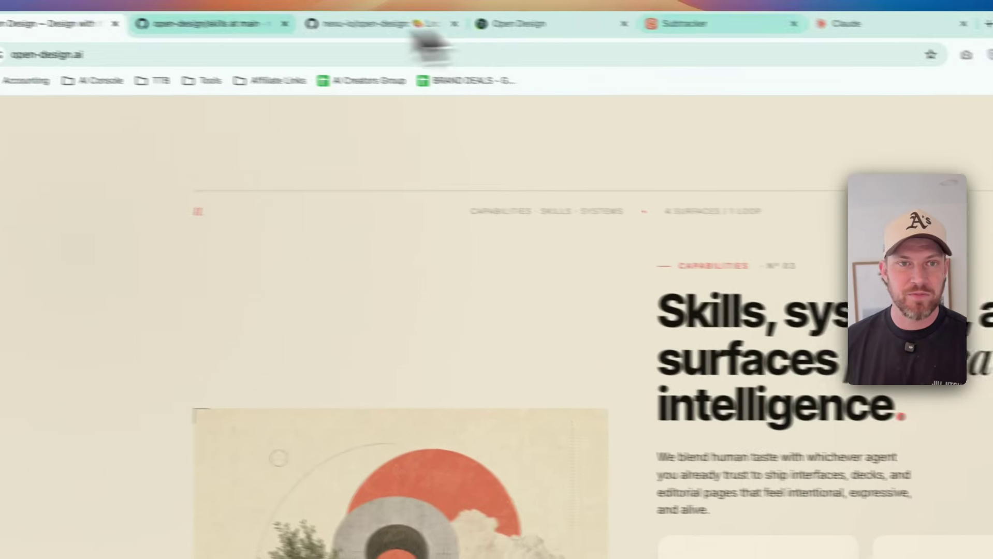
{"action": "left_click", "coordinate": [295, 24]}
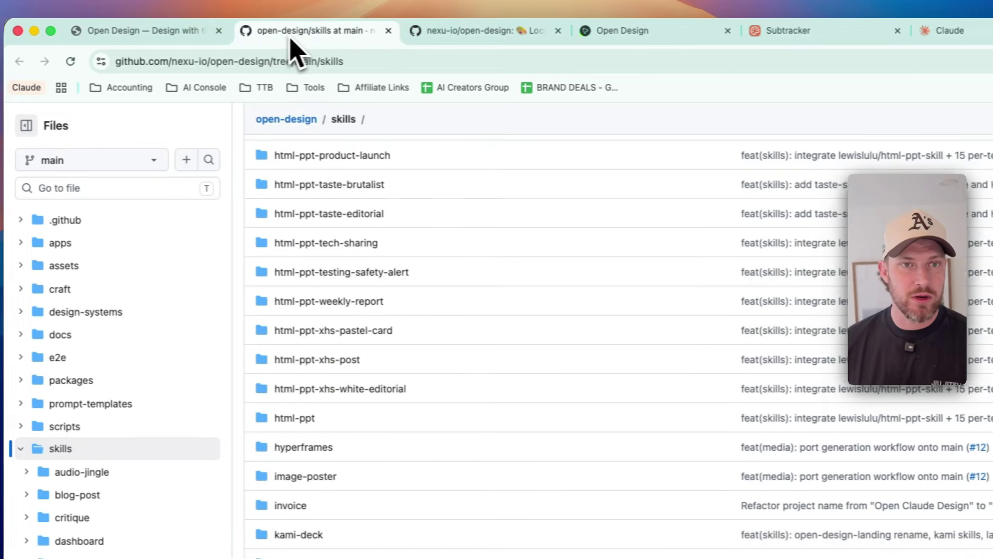
{"action": "left_click", "coordinate": [173, 32]}
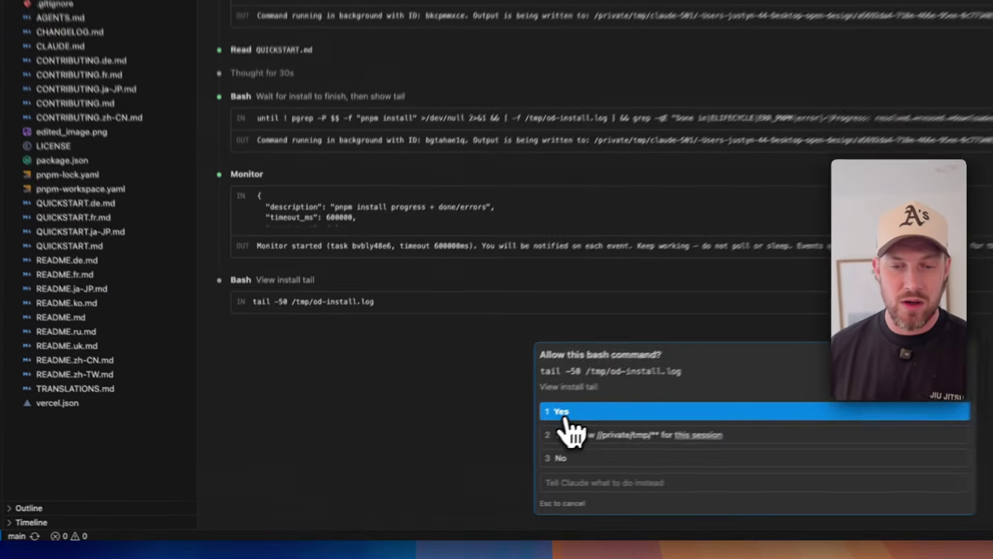
{"action": "left_click", "coordinate": [451, 465]}
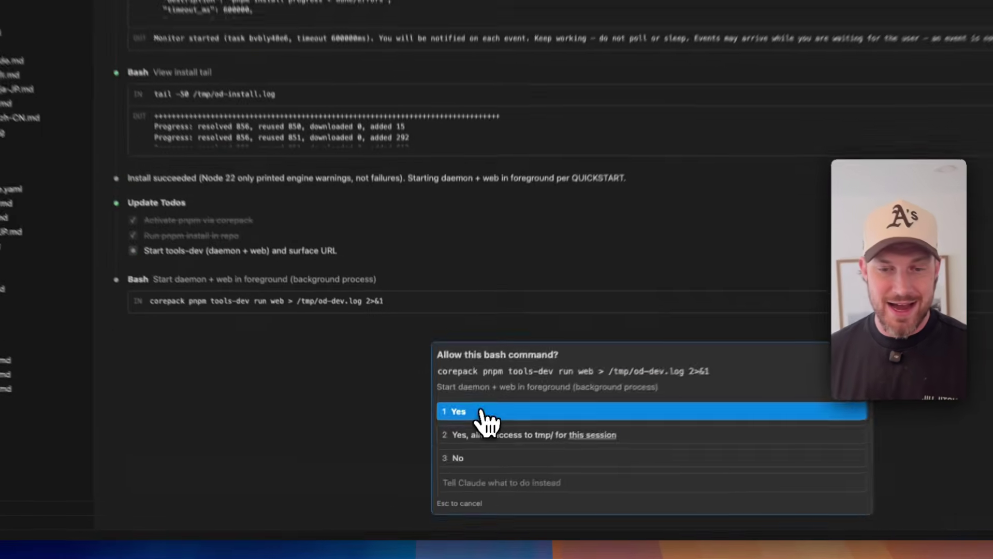
Step: Allow the "corepack pnpm tools-dev run web" command, the wait for the dev server URL, and "tail -80 /tmp/od-dev.log"
{"action": "left_click", "coordinate": [468, 460]}
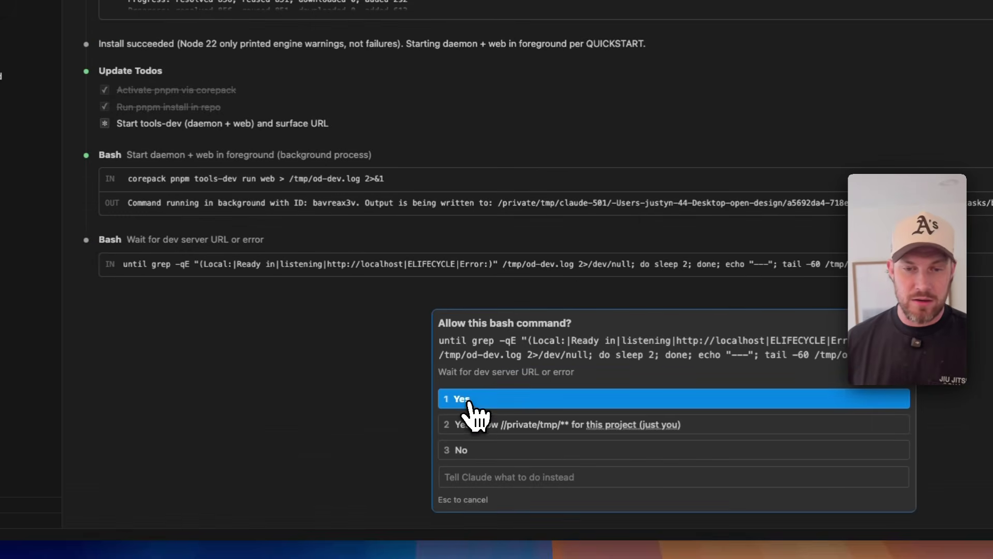
{"action": "left_click", "coordinate": [473, 406]}
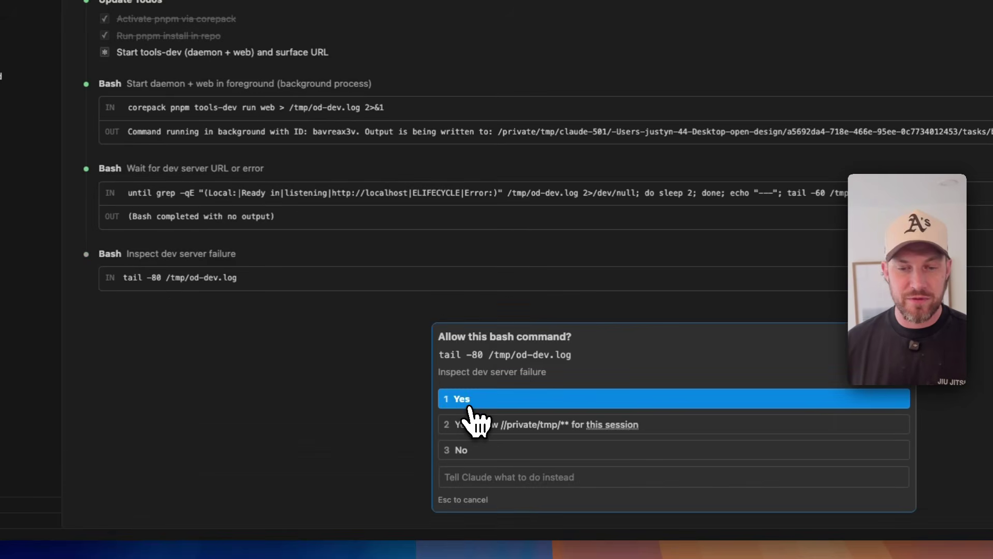
{"action": "left_click", "coordinate": [464, 407]}
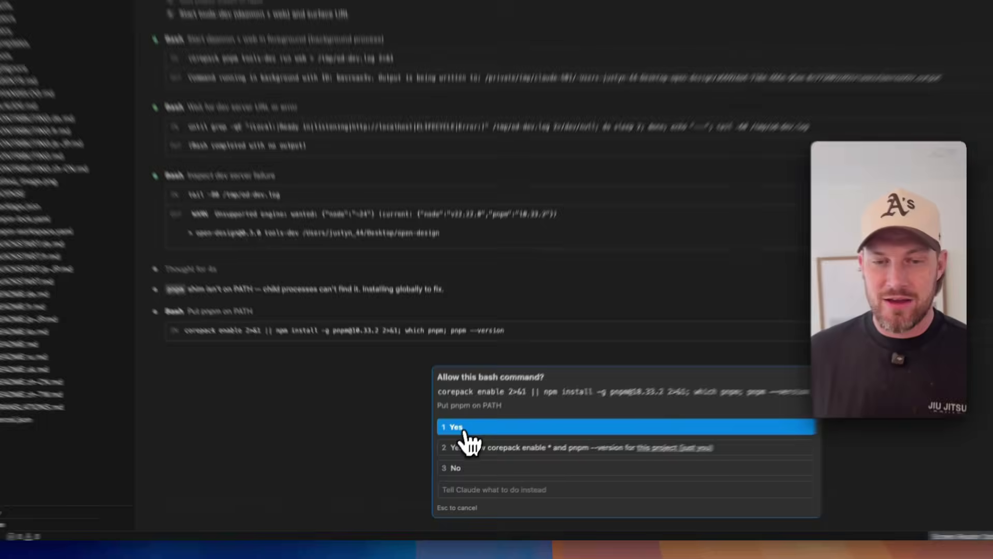
{"action": "left_click", "coordinate": [452, 462]}
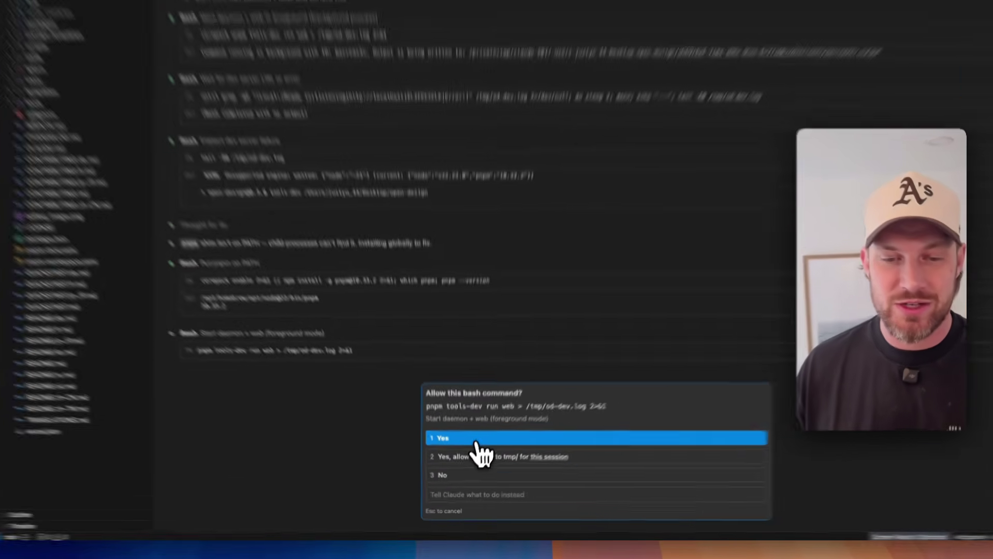
{"action": "left_click", "coordinate": [478, 460]}
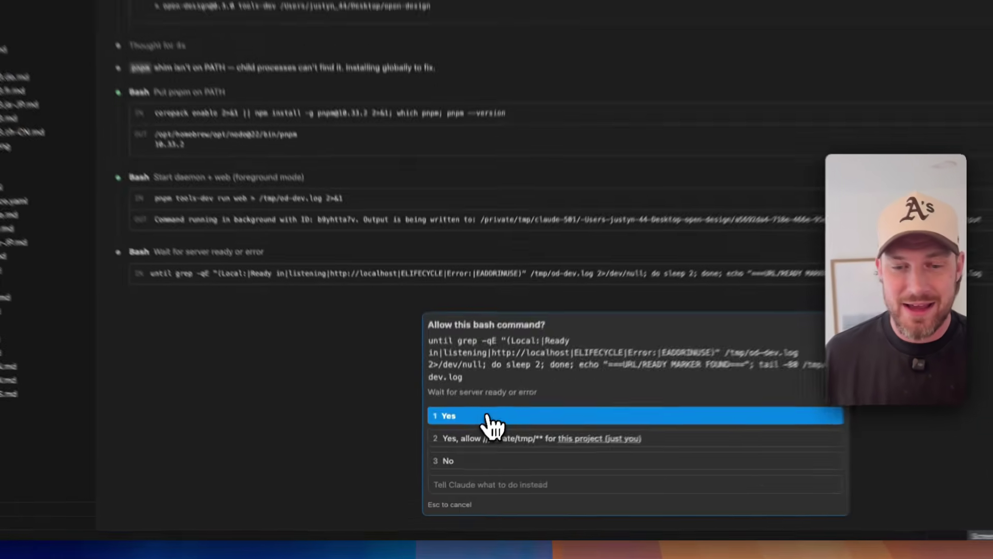
{"action": "left_click", "coordinate": [476, 460]}
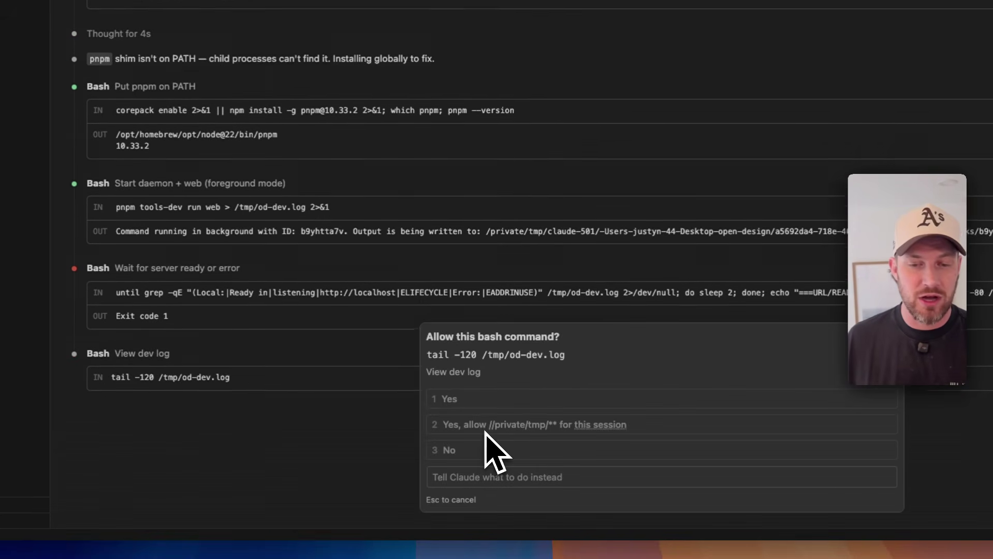
{"action": "left_click", "coordinate": [473, 412]}
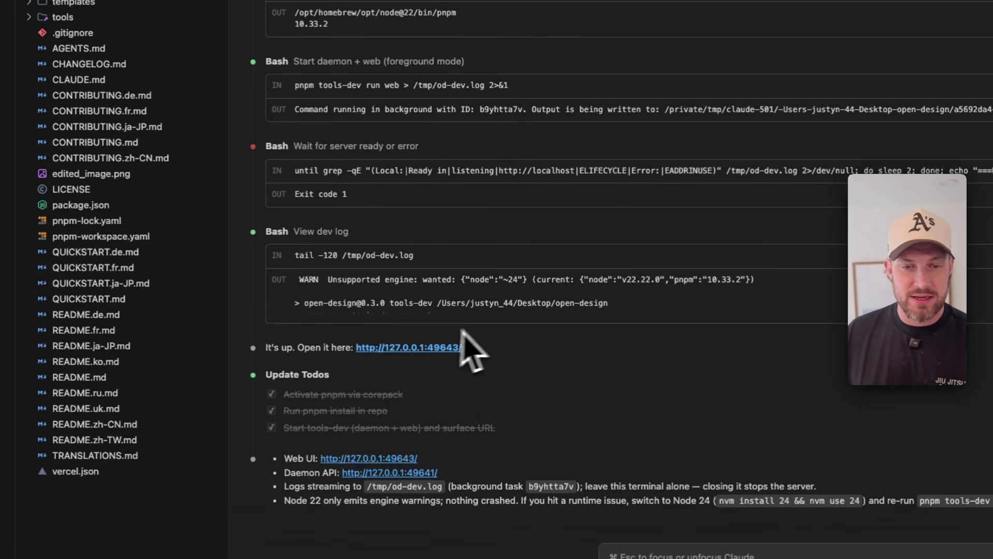
{"action": "left_click", "coordinate": [417, 348]}
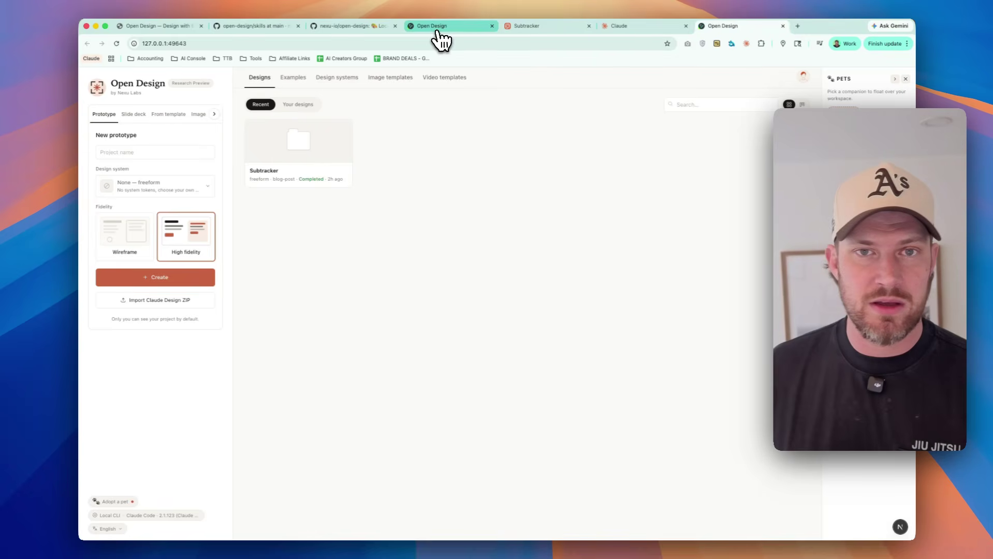
Step: Create a high-fidelity prototype named "Social Dashboard" with no design system, and check the import option in its chat
{"action": "left_click", "coordinate": [120, 152]}
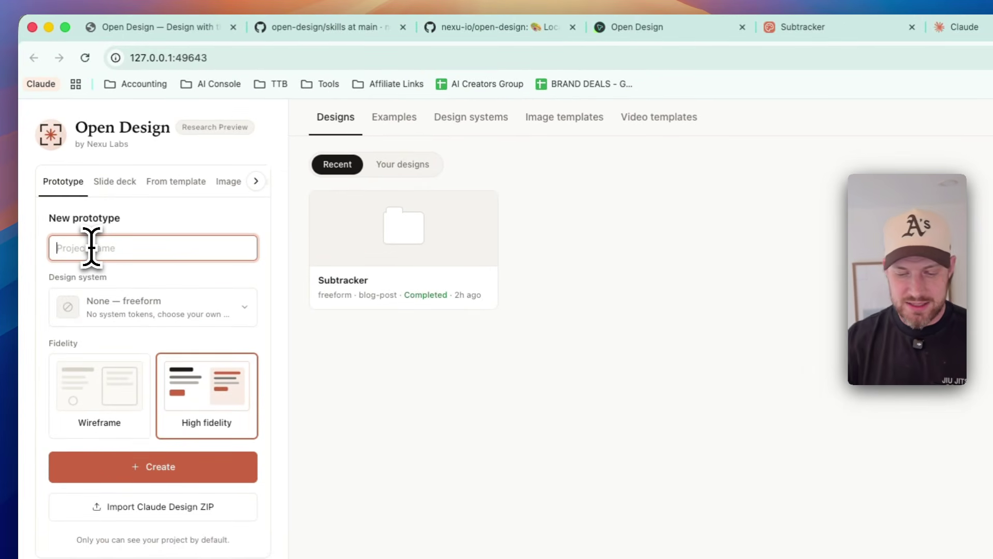
{"action": "type", "text": "Social Dashboard"}
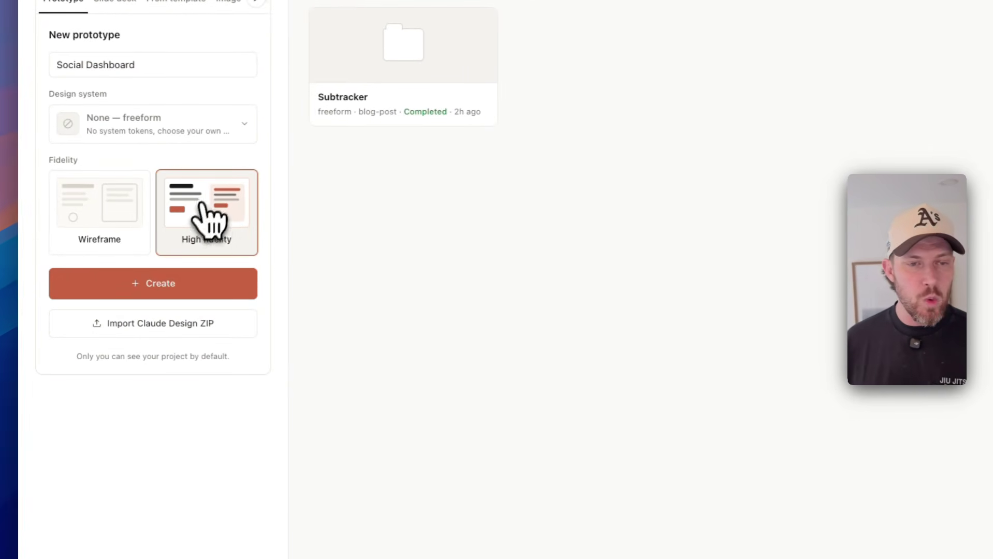
{"action": "left_click", "coordinate": [165, 285]}
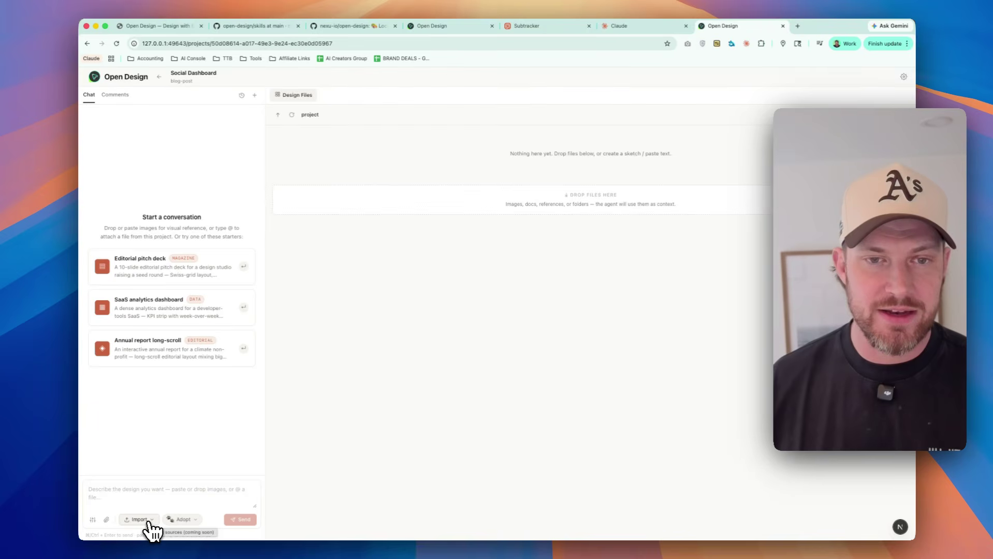
{"action": "left_click", "coordinate": [147, 521]}
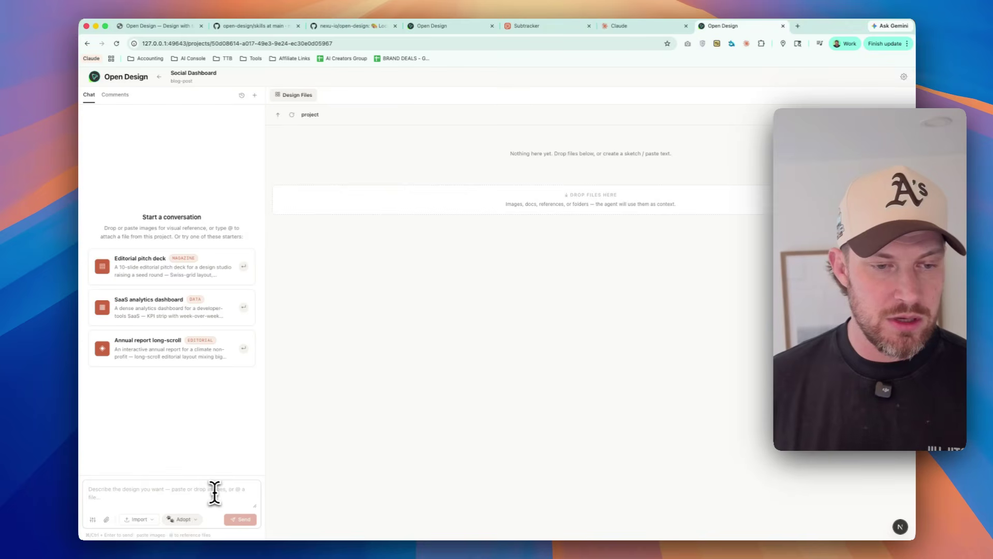
Step: Send a prompt requesting a clean, modern analytics dashboard managing all social content across Instagram, YouTube Shorts, TikTok, and Facebook Reels
{"action": "type", "text": "Please build me a super nice, clean, modern designed analytics dashboard that manages all of my social content across Instagram, YouTube Shorts, TikTok, and Facebook Reels"}
{"action": "left_click", "coordinate": [241, 519]}
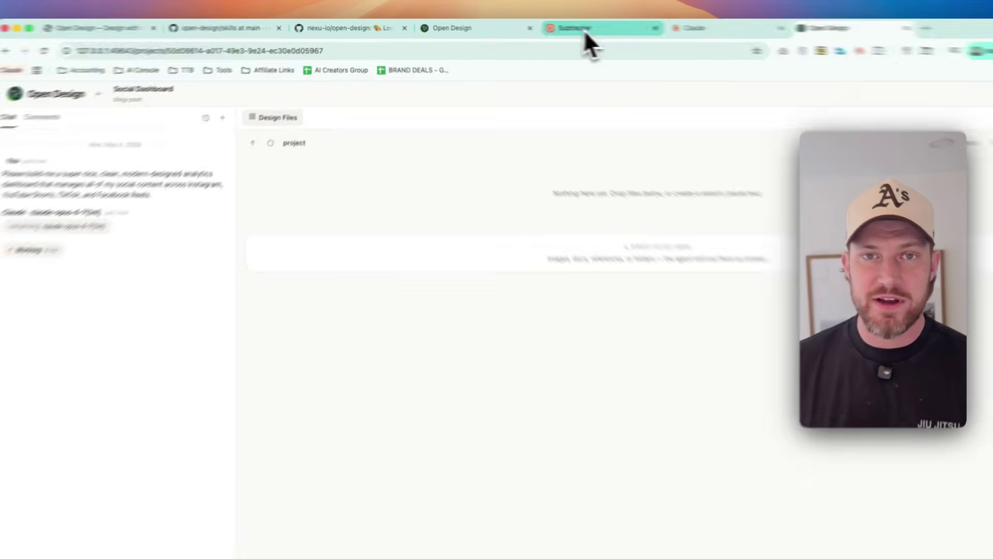
Step: Review the original prompt and Claude's build responses in the Subtracker project in Claude Design
{"action": "left_click", "coordinate": [526, 25]}
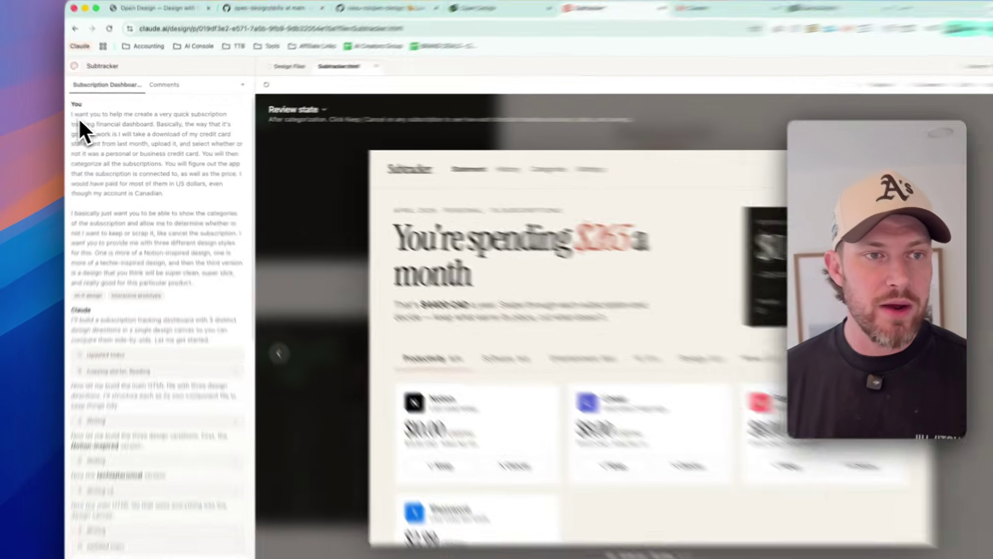
{"action": "left_click_drag", "start_coordinate": [85, 117], "coordinate": [196, 261]}
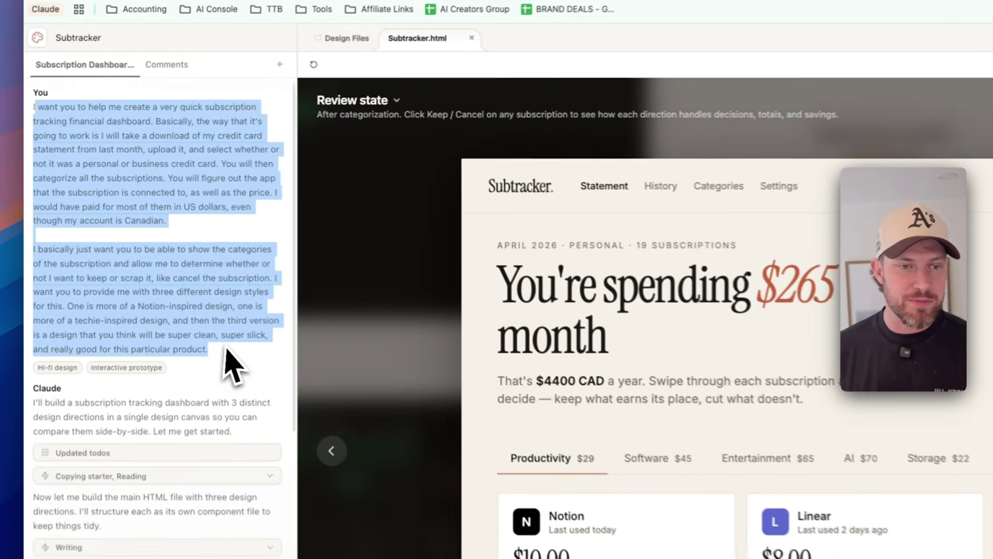
{"action": "left_click", "coordinate": [198, 260]}
{"action": "scroll", "coordinate": [189, 261], "scroll_direction": "down", "scroll_amount": 3}
{"action": "scroll", "coordinate": [217, 375], "scroll_direction": "down", "scroll_amount": 2}
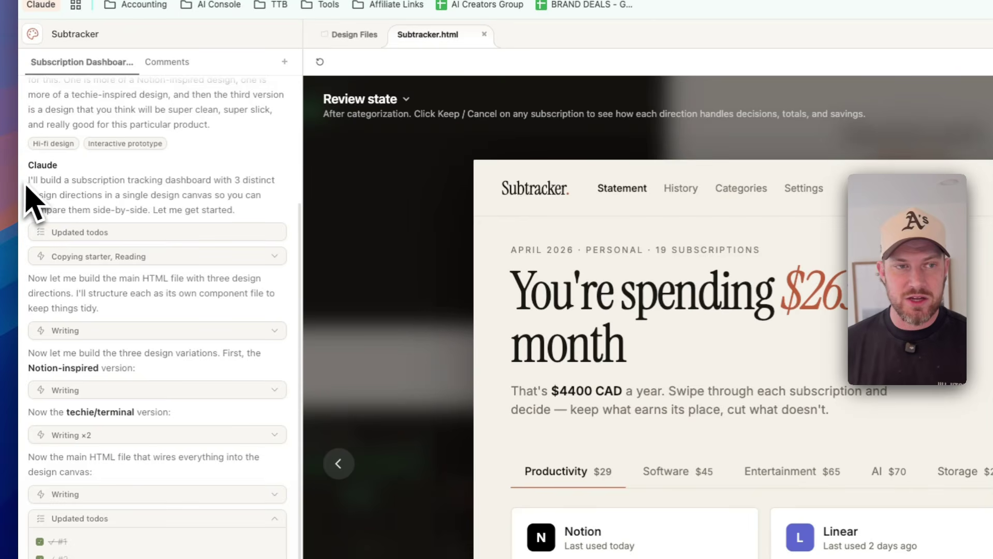
{"action": "left_click_drag", "start_coordinate": [27, 188], "coordinate": [219, 477]}
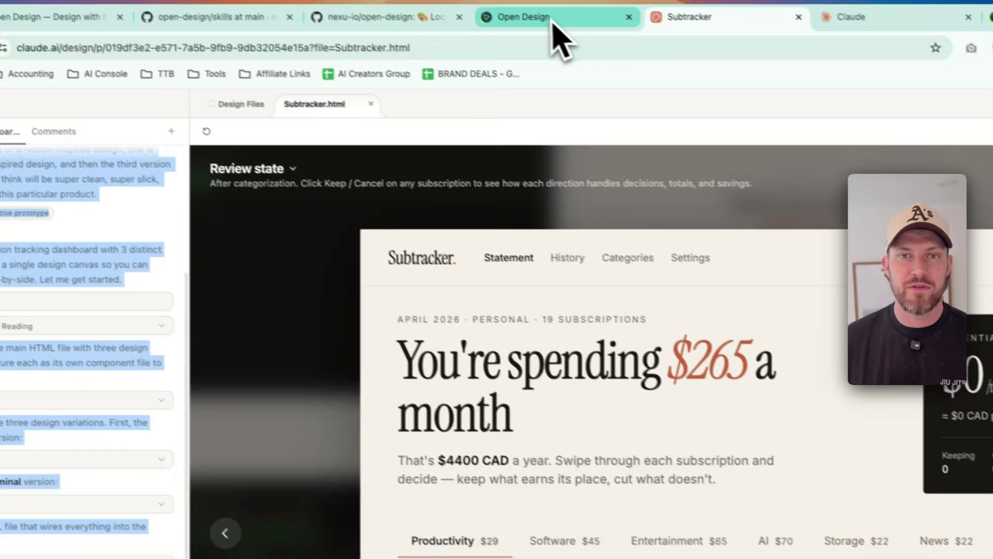
Step: Open the Subtracker project in Open Design and read through its prompt and answered brief questions
{"action": "left_click", "coordinate": [551, 23]}
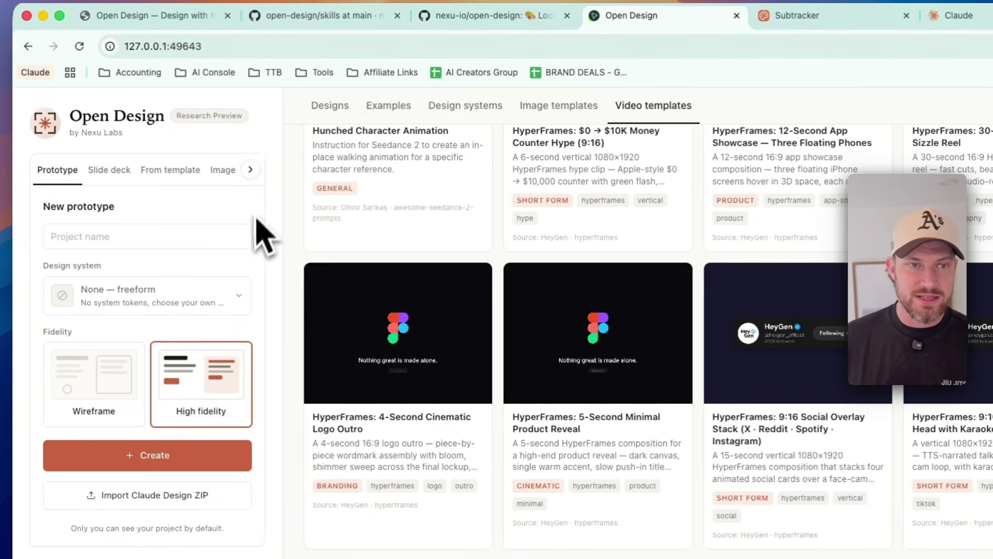
{"action": "left_click", "coordinate": [329, 108]}
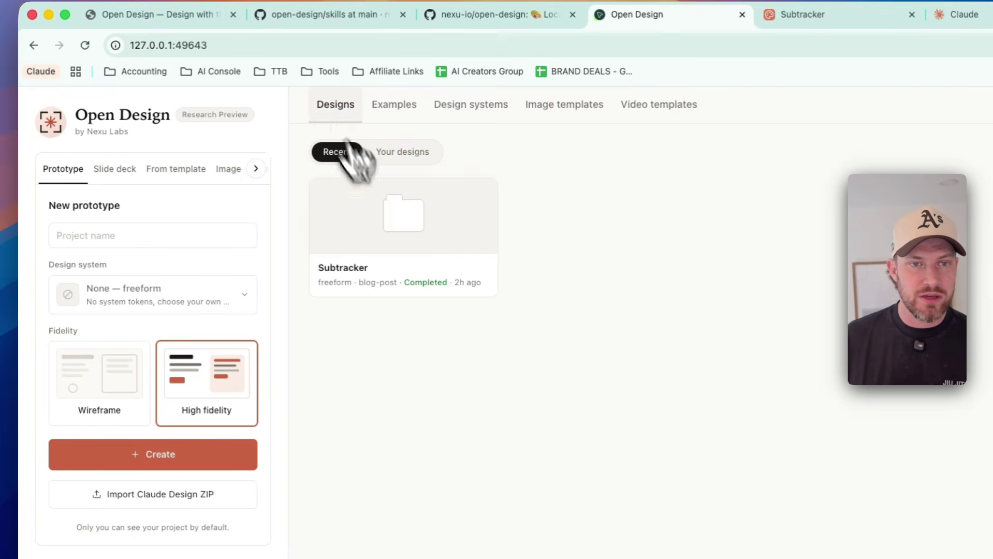
{"action": "left_click", "coordinate": [402, 238]}
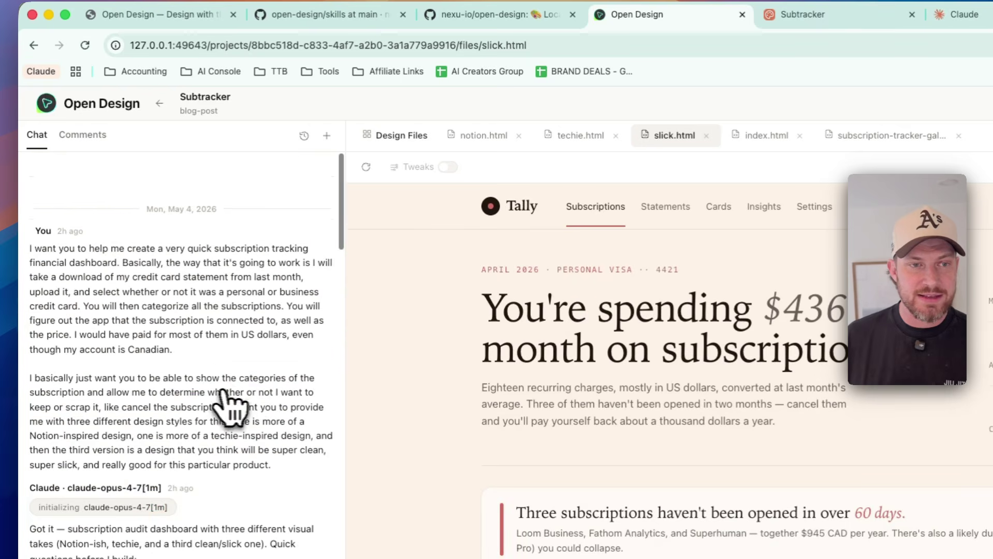
{"action": "scroll", "coordinate": [231, 383], "scroll_direction": "down", "scroll_amount": 4}
{"action": "scroll", "coordinate": [238, 357], "scroll_direction": "down", "scroll_amount": 2}
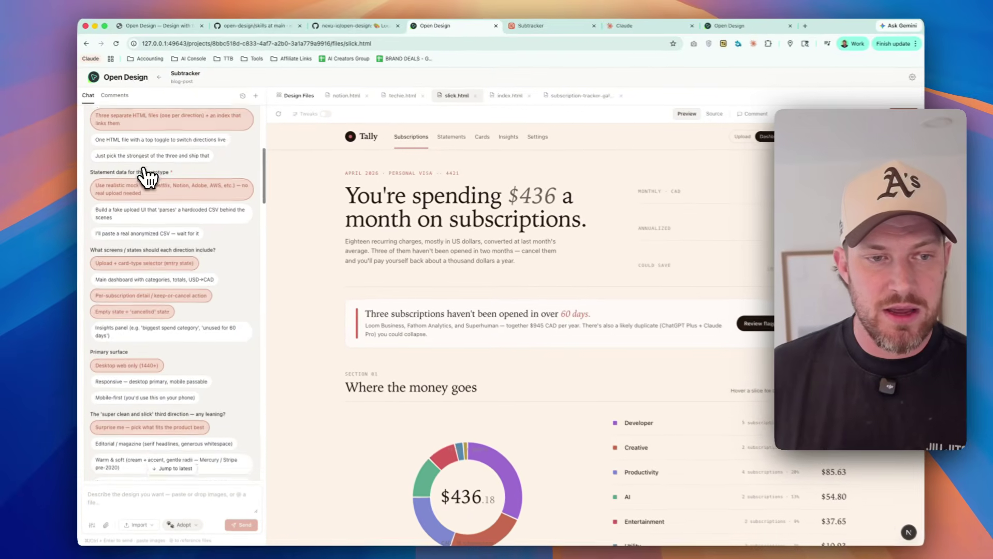
{"action": "scroll", "coordinate": [147, 178], "scroll_direction": "down", "scroll_amount": 3}
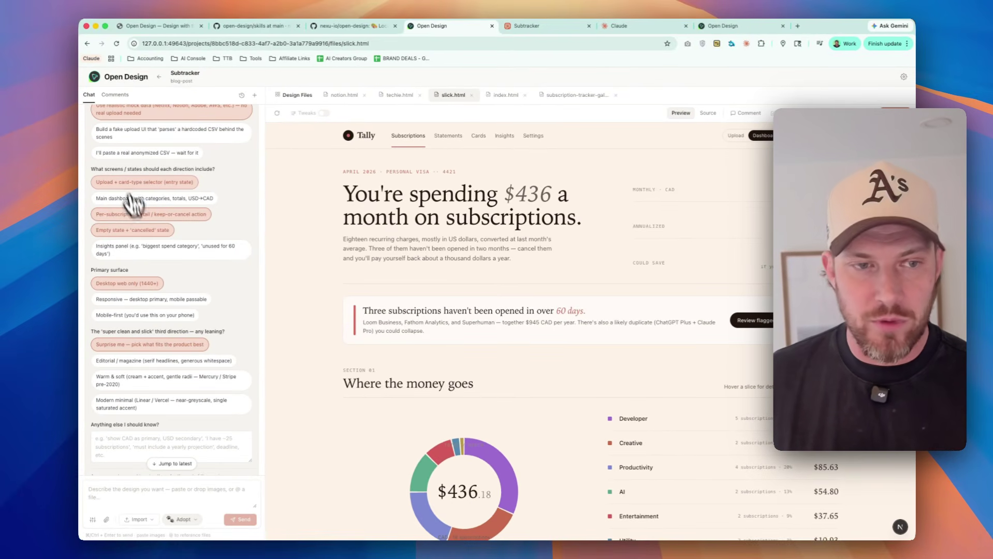
{"action": "scroll", "coordinate": [165, 316], "scroll_direction": "down", "scroll_amount": 2}
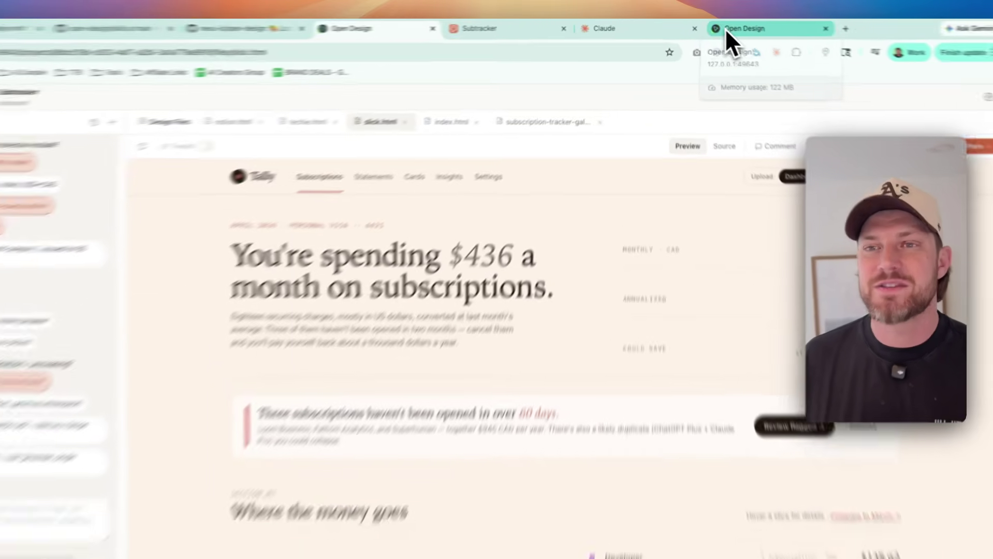
Step: Return to the Social Dashboard's quick brief and choose "Solo creator (you)" as user and "Desktop web (1440+)" as primary surface
{"action": "left_click", "coordinate": [710, 26]}
{"action": "scroll", "coordinate": [135, 325], "scroll_direction": "down", "scroll_amount": 1}
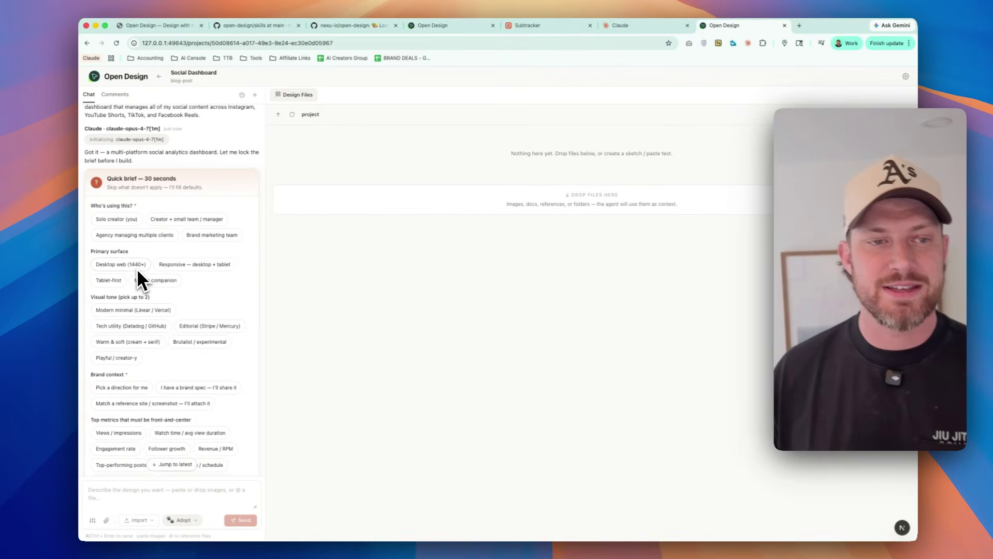
{"action": "left_click", "coordinate": [116, 220]}
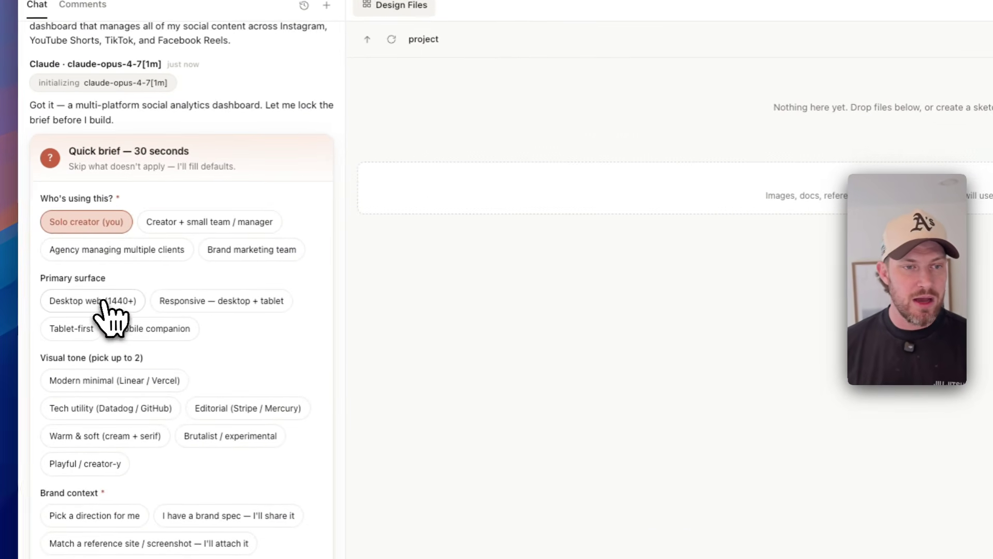
{"action": "left_click", "coordinate": [106, 303]}
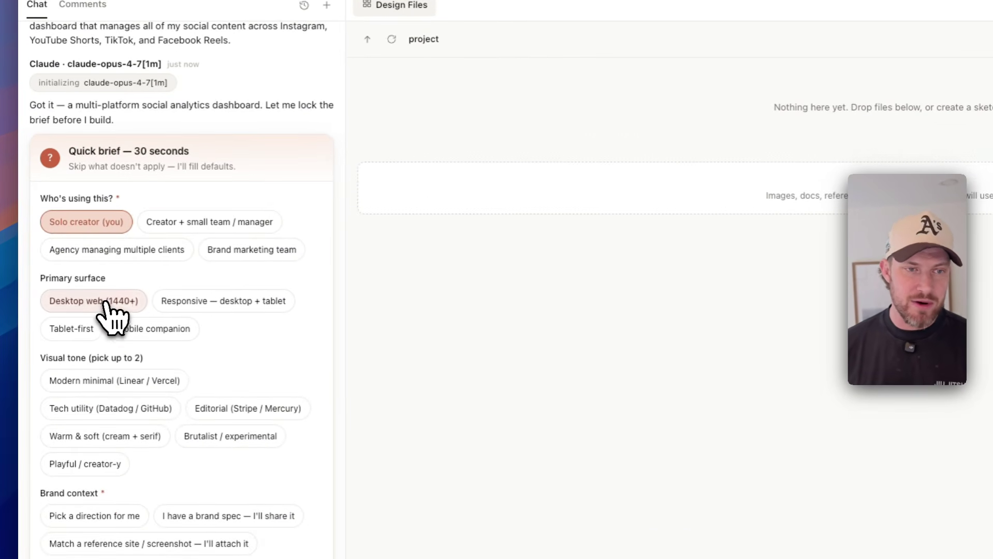
{"action": "scroll", "coordinate": [160, 327], "scroll_direction": "down", "scroll_amount": 5}
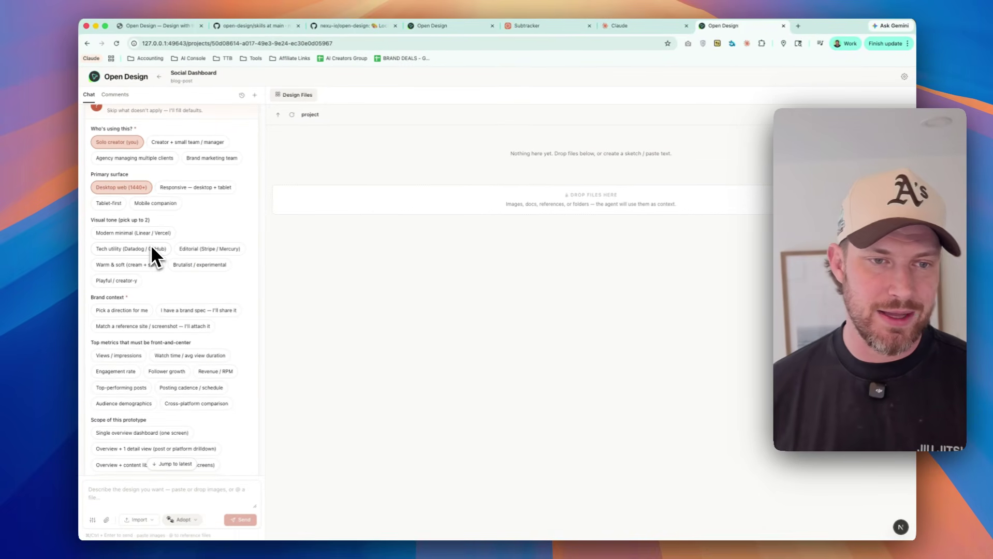
Step: Set the brief's visual tone to "Playful / creator-y" and the brand context to "Pick a direction for me"
{"action": "left_click", "coordinate": [129, 283]}
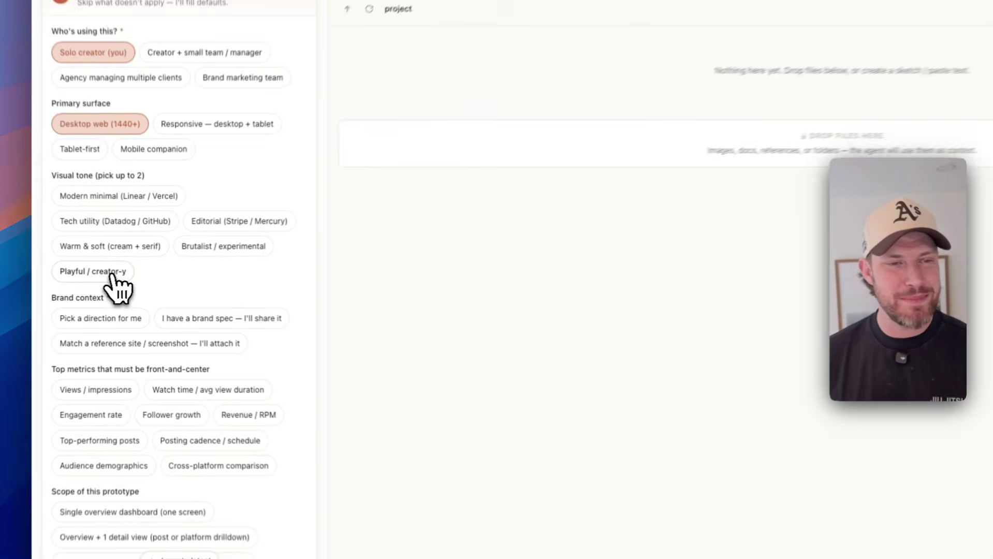
{"action": "scroll", "coordinate": [156, 282], "scroll_direction": "down", "scroll_amount": 2}
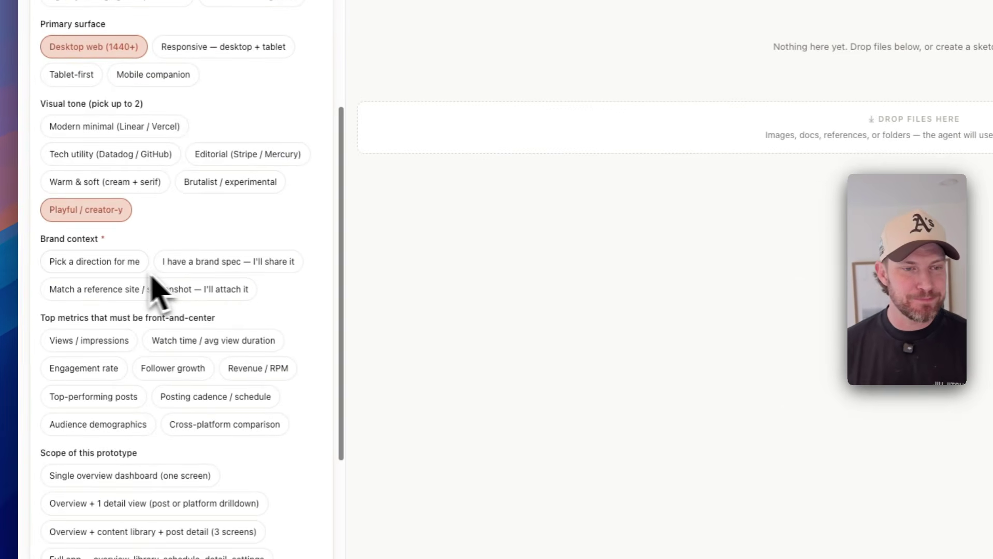
{"action": "left_click", "coordinate": [104, 263]}
{"action": "scroll", "coordinate": [103, 263], "scroll_direction": "down", "scroll_amount": 3}
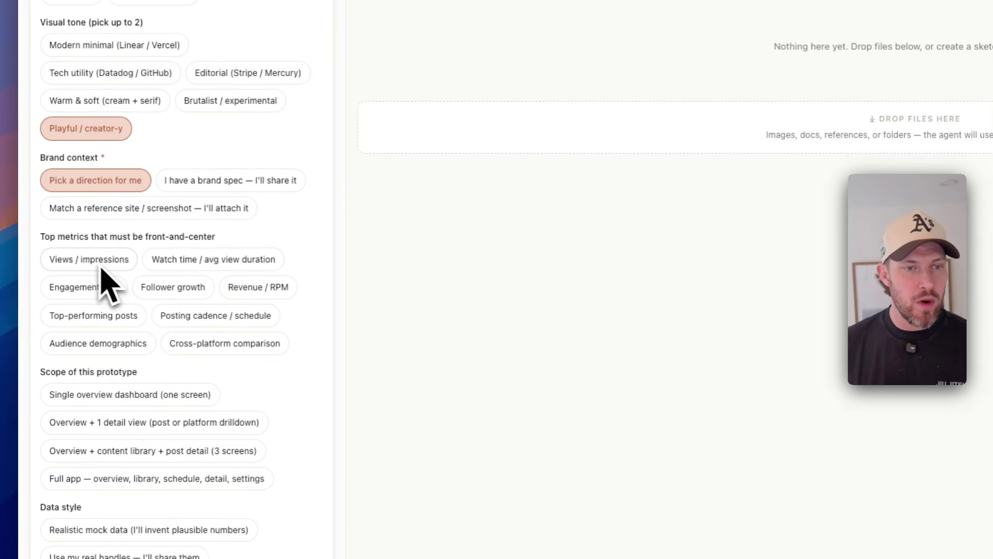
Step: Choose views / impressions, engagement rate, follower growth and top-performing posts as the brief's top metrics
{"action": "left_click", "coordinate": [102, 264]}
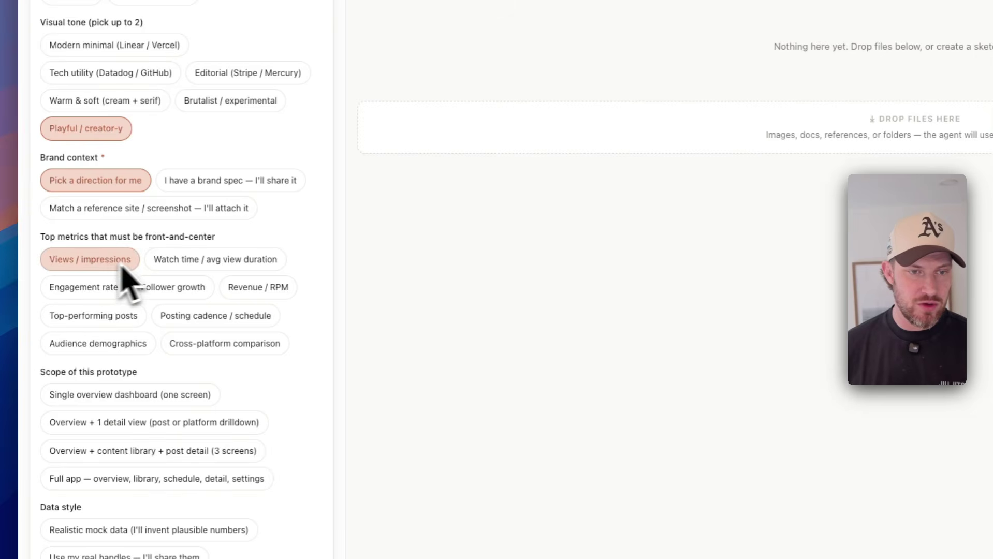
{"action": "left_click", "coordinate": [100, 290]}
{"action": "left_click", "coordinate": [158, 290]}
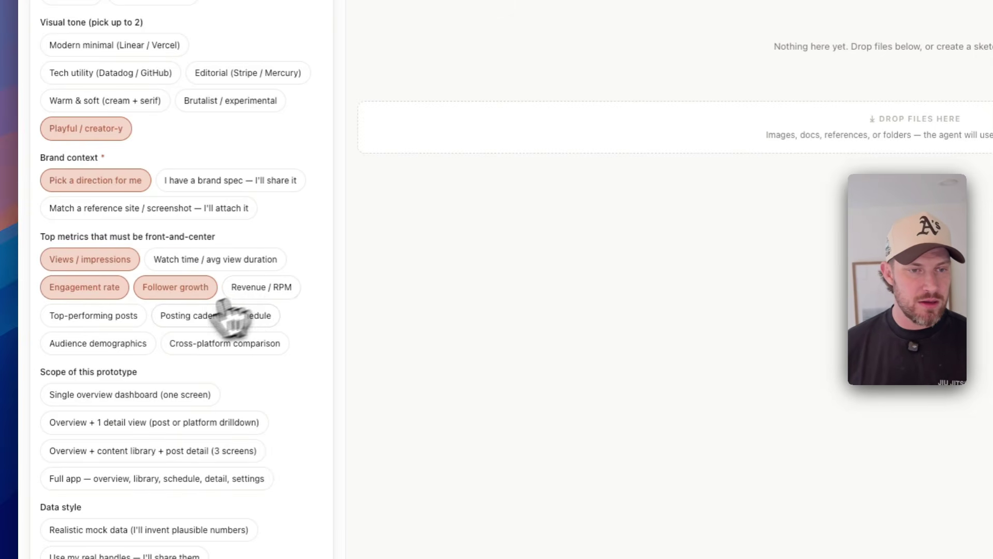
{"action": "left_click", "coordinate": [107, 320]}
{"action": "scroll", "coordinate": [215, 342], "scroll_direction": "down", "scroll_amount": 2}
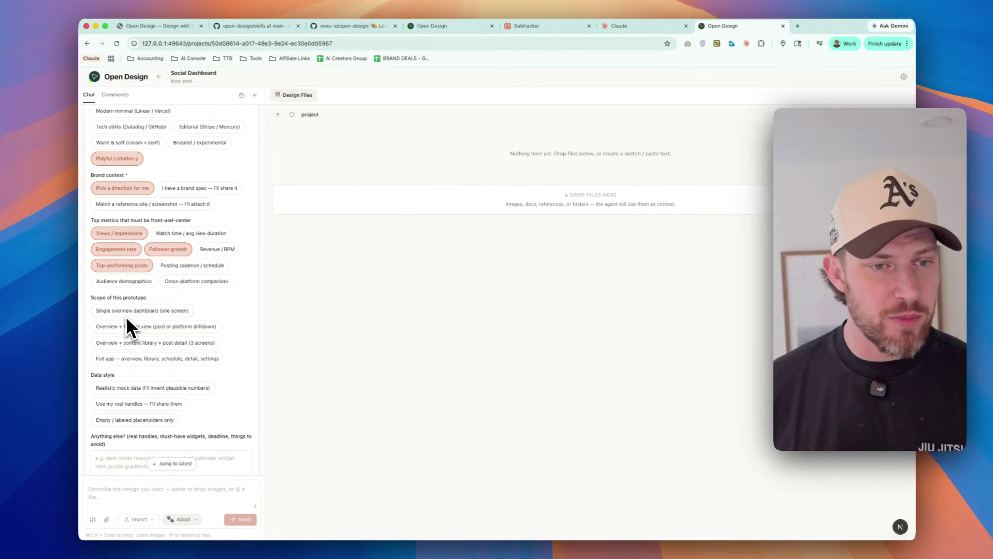
Step: Choose "Single overview dashboard (one screen)" as scope and "Realistic mock data" as data style, and submit the brief answers
{"action": "scroll", "coordinate": [130, 316], "scroll_direction": "down", "scroll_amount": 1}
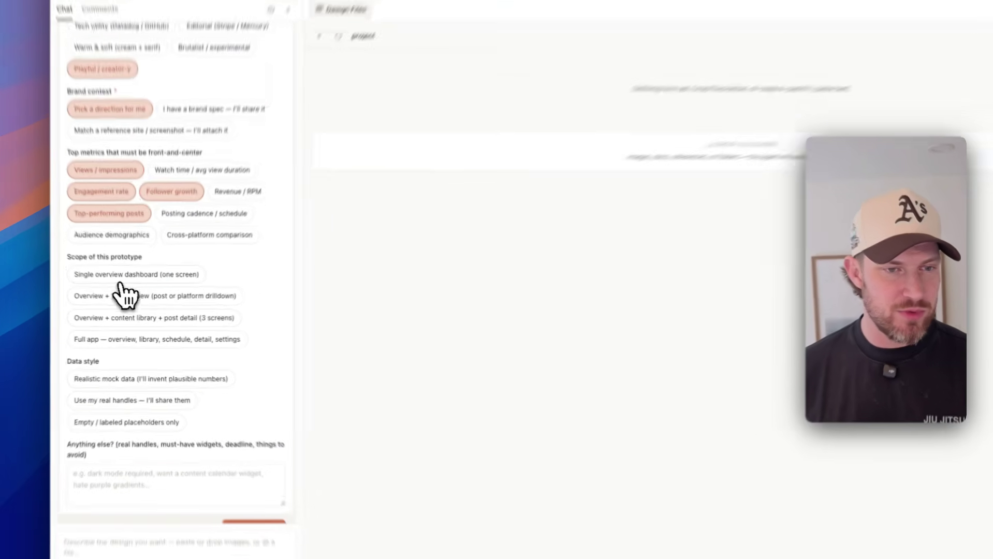
{"action": "left_click", "coordinate": [136, 293]}
{"action": "left_click", "coordinate": [132, 308]}
{"action": "left_click", "coordinate": [103, 261]}
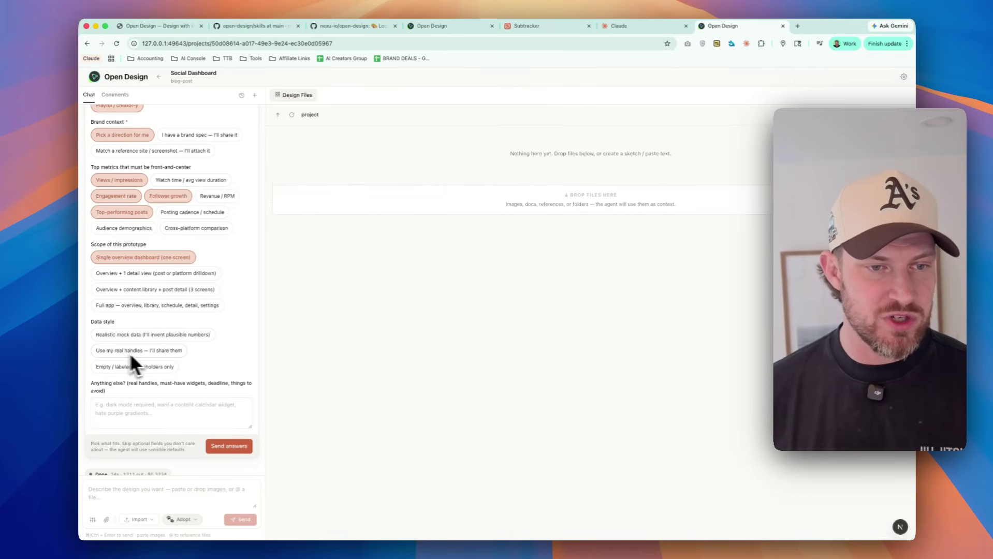
{"action": "left_click", "coordinate": [145, 336]}
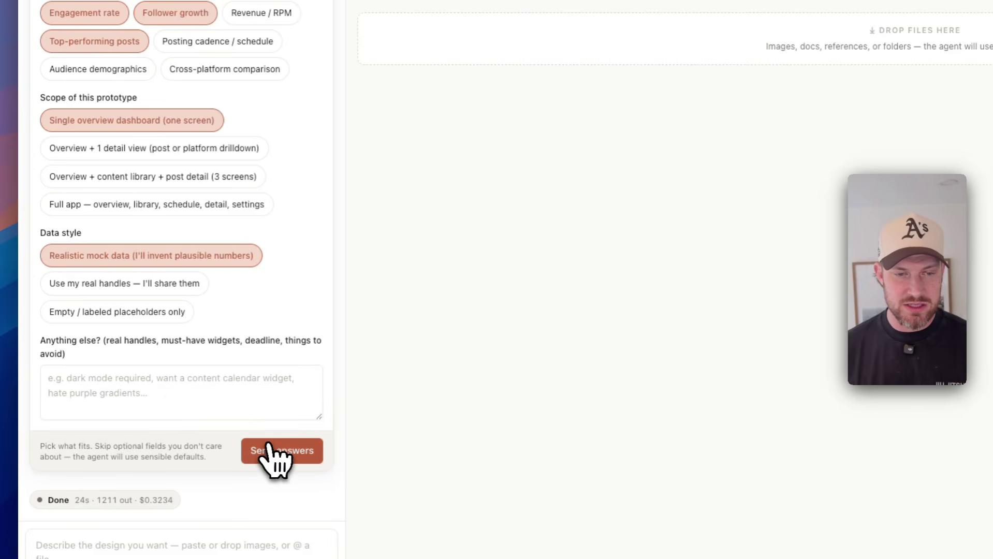
{"action": "left_click", "coordinate": [269, 446]}
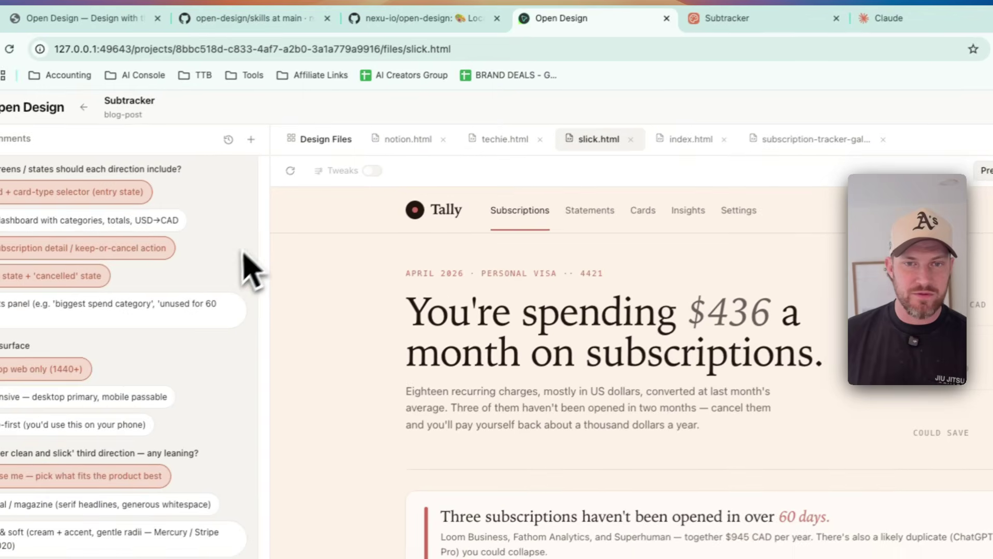
Step: Examine the Subtracker project's techie.html design and check its source and preview views
{"action": "left_click", "coordinate": [512, 137]}
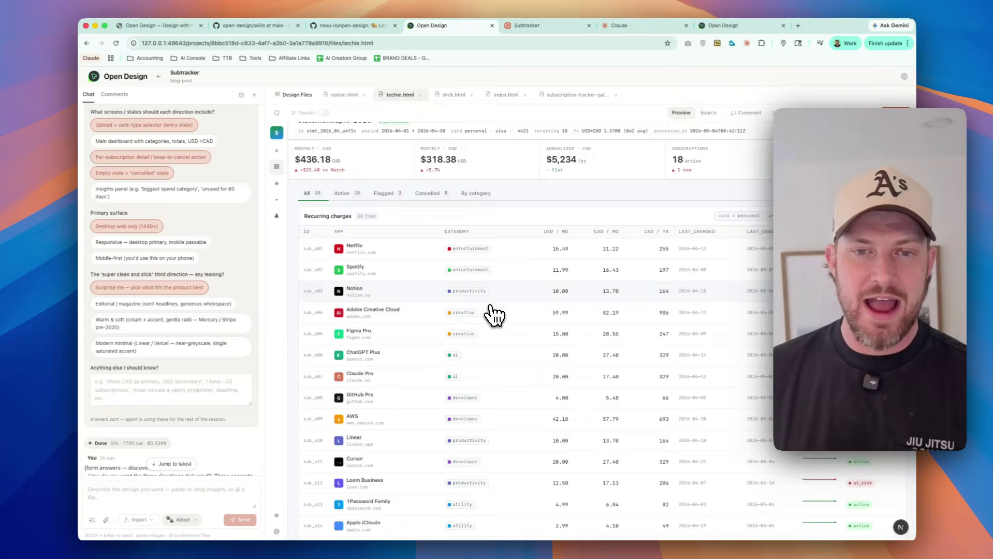
{"action": "scroll", "coordinate": [490, 304], "scroll_direction": "down", "scroll_amount": 5}
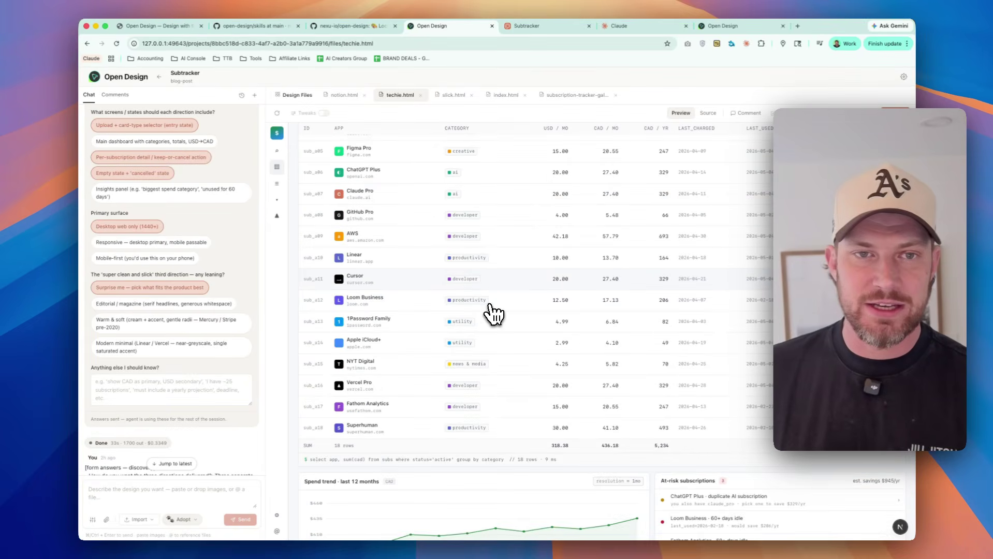
{"action": "scroll", "coordinate": [491, 304], "scroll_direction": "up", "scroll_amount": 5}
{"action": "scroll", "coordinate": [490, 312], "scroll_direction": "down", "scroll_amount": 1}
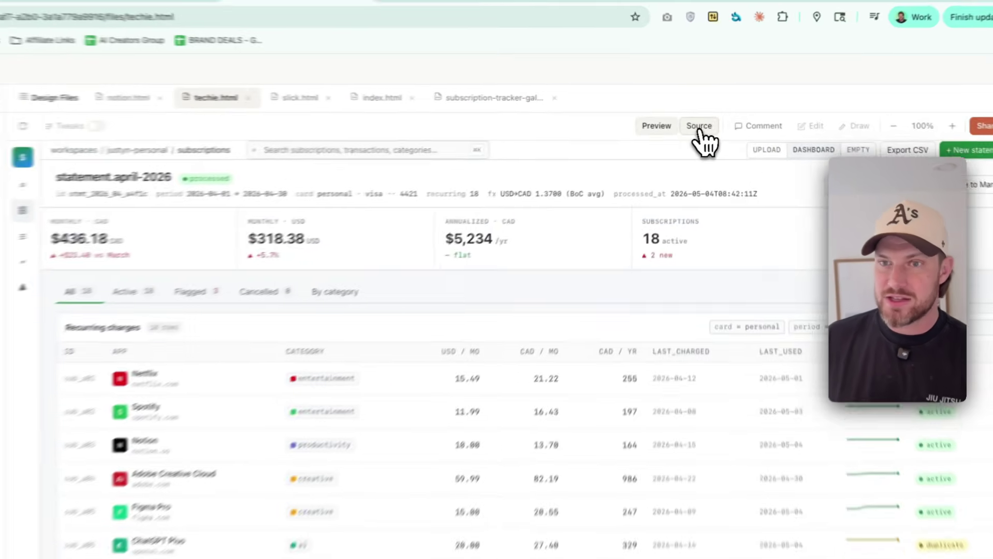
{"action": "left_click", "coordinate": [708, 114]}
{"action": "left_click", "coordinate": [654, 134]}
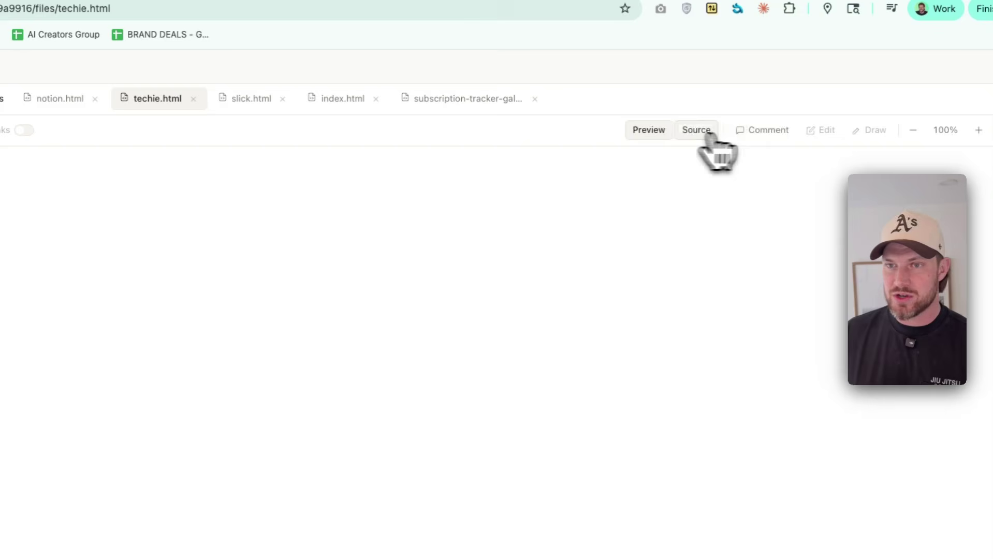
Step: Try out comment mode on the techie.html preview and leave it again
{"action": "left_click", "coordinate": [755, 138]}
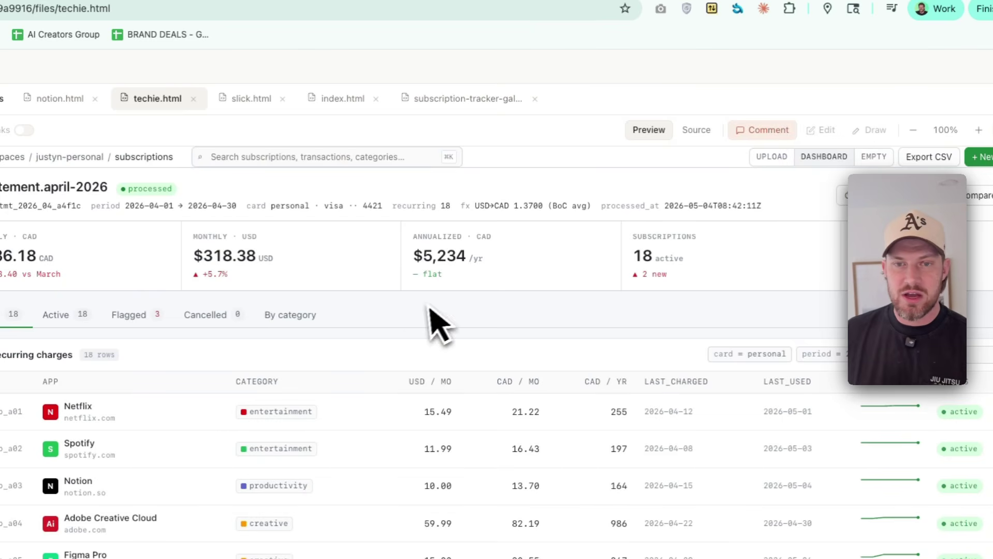
{"action": "left_click", "coordinate": [744, 133]}
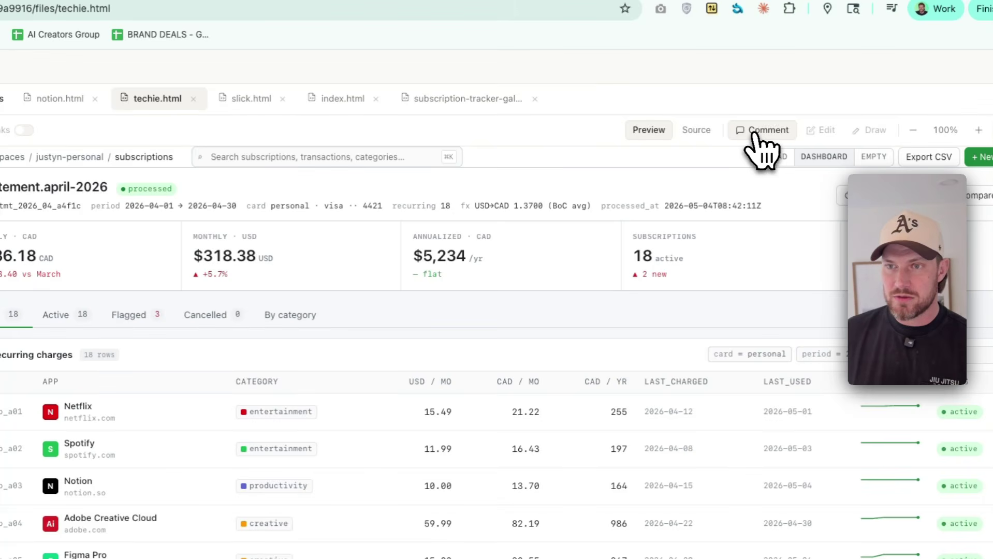
{"action": "left_click", "coordinate": [759, 135]}
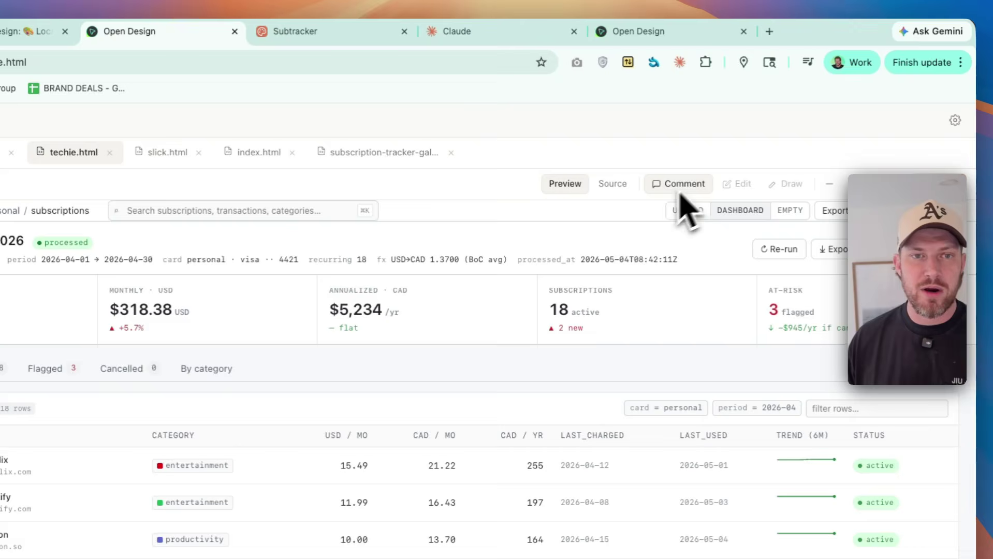
{"action": "left_click", "coordinate": [681, 187]}
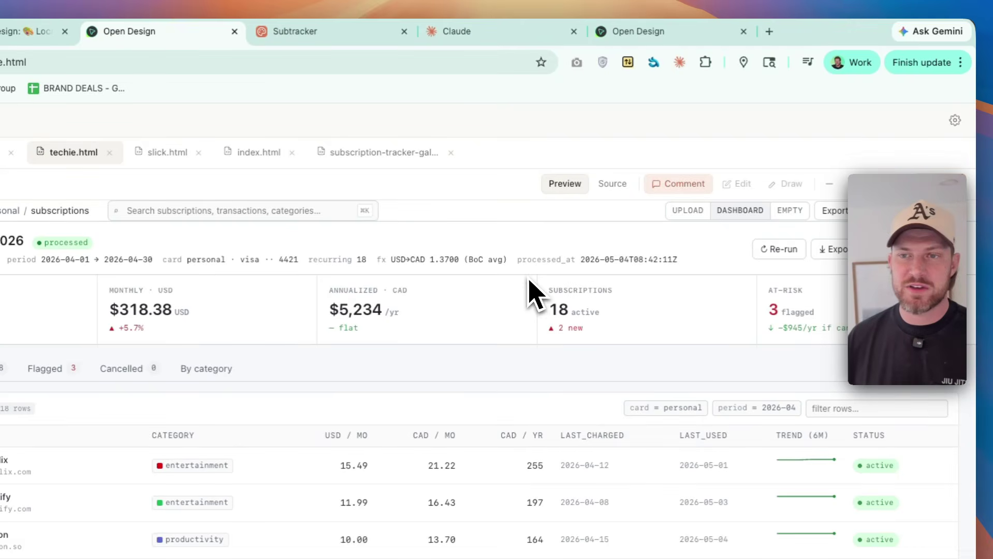
{"action": "left_click", "coordinate": [678, 185]}
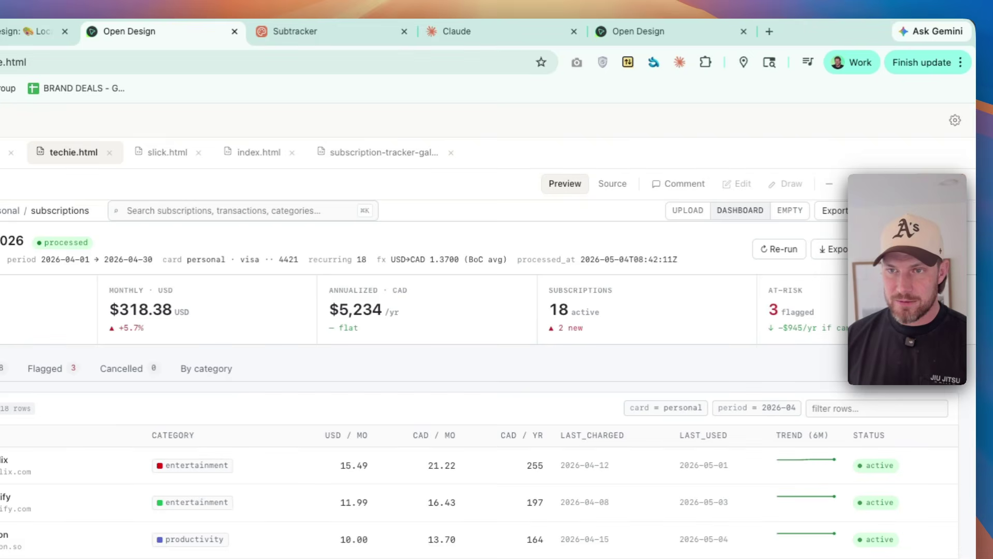
{"action": "left_click", "coordinate": [939, 185]}
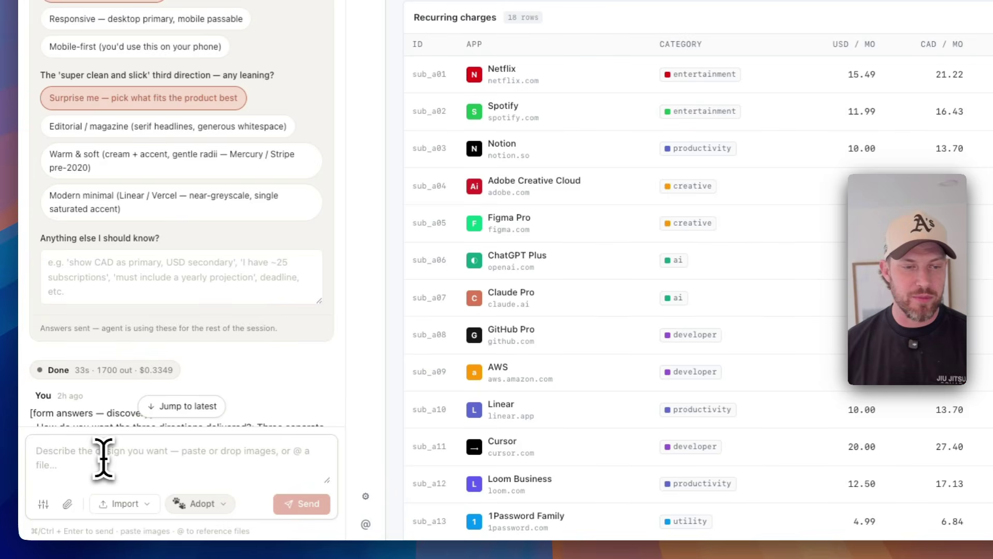
Step: Examine the Subtracker chat's answers, completed to-dos and the list of generated files
{"action": "scroll", "coordinate": [137, 292], "scroll_direction": "down", "scroll_amount": 10}
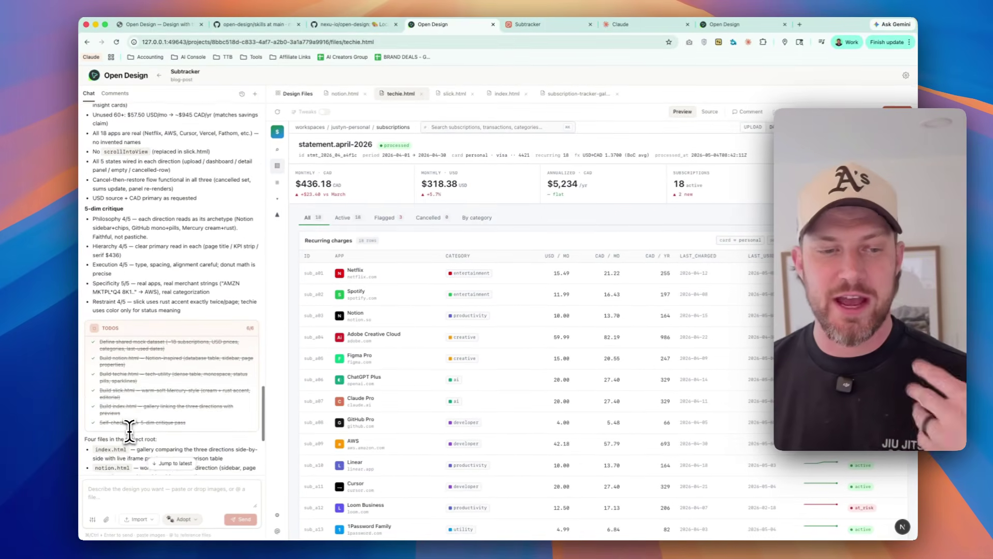
{"action": "scroll", "coordinate": [129, 430], "scroll_direction": "down", "scroll_amount": 5}
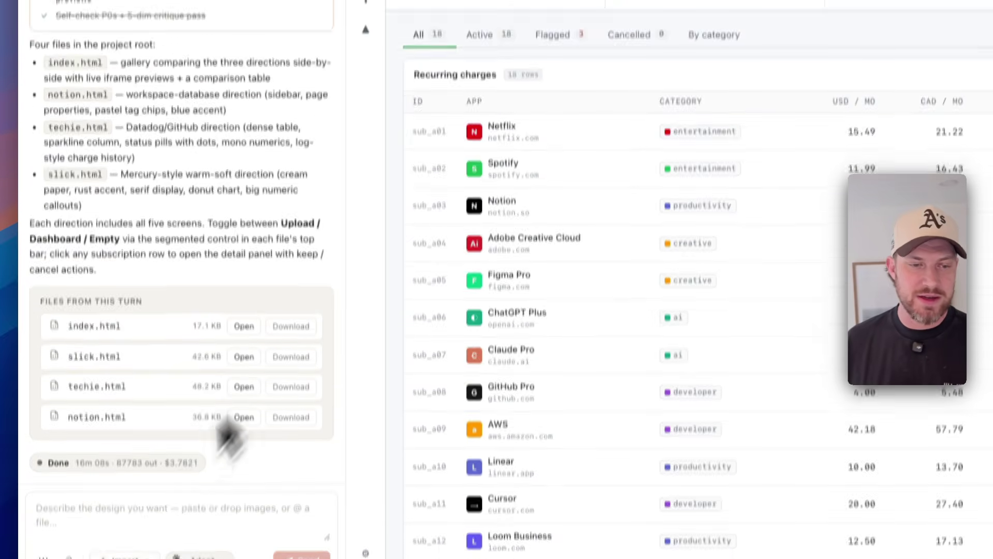
{"action": "left_click", "coordinate": [140, 538]}
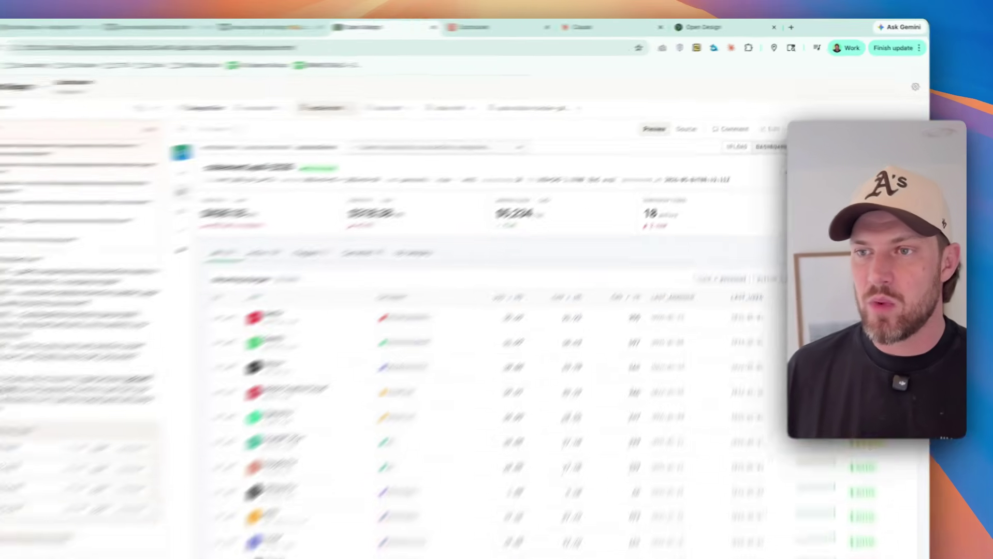
Step: Inspect the sharing options for techie.html, including the Deploy to Vercel dialog, without deploying
{"action": "left_click", "coordinate": [895, 113]}
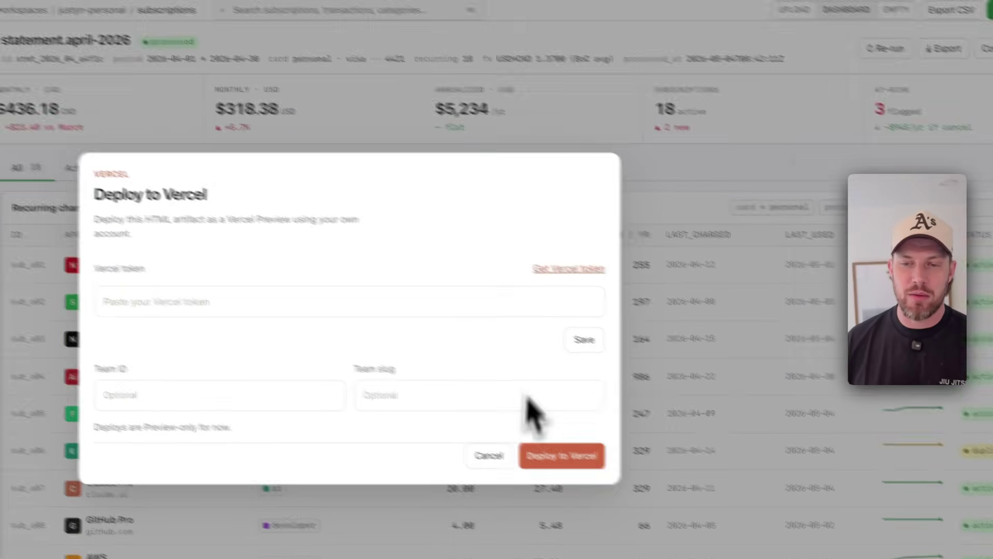
{"action": "left_click", "coordinate": [536, 475]}
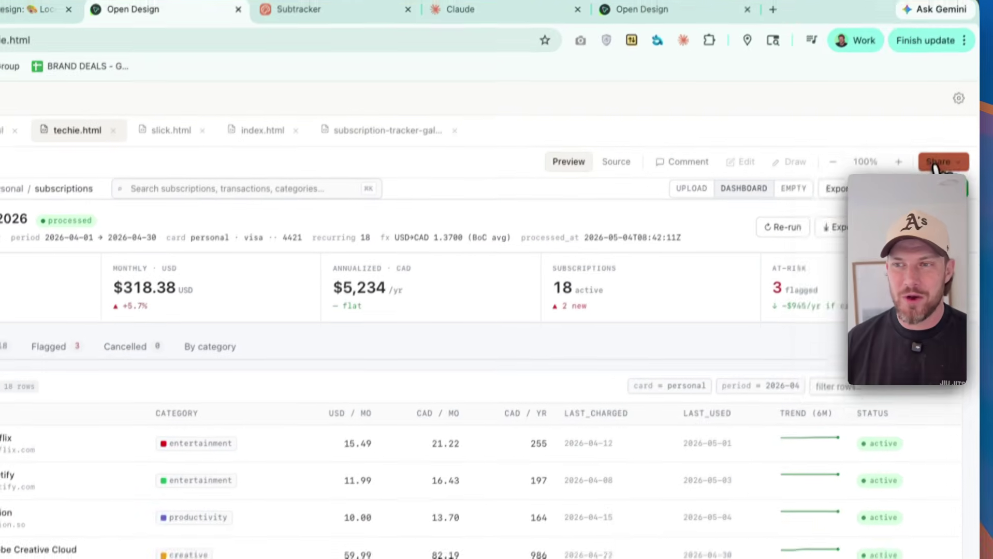
{"action": "left_click", "coordinate": [938, 162]}
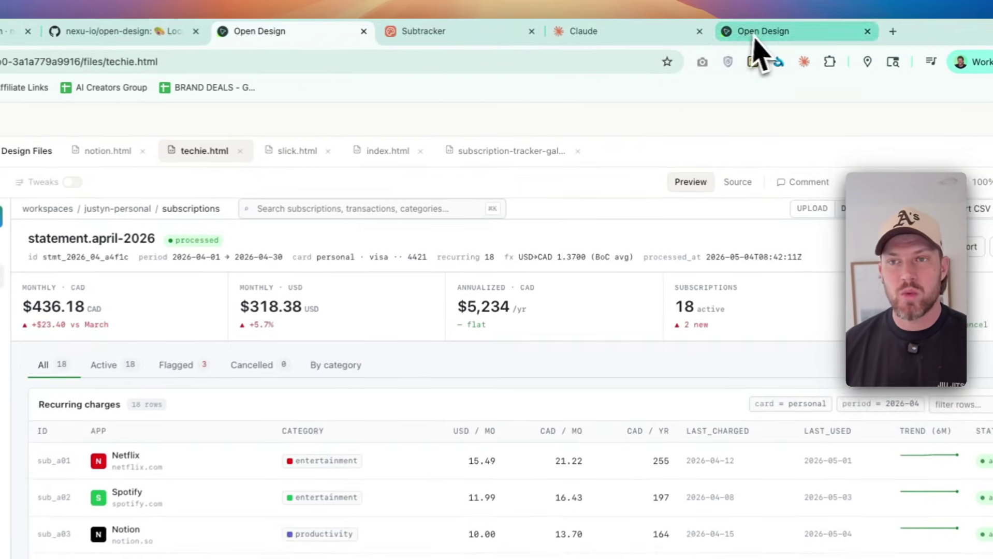
Step: Switch to the Social Dashboard project and bring up its visual direction choices
{"action": "left_click", "coordinate": [717, 25]}
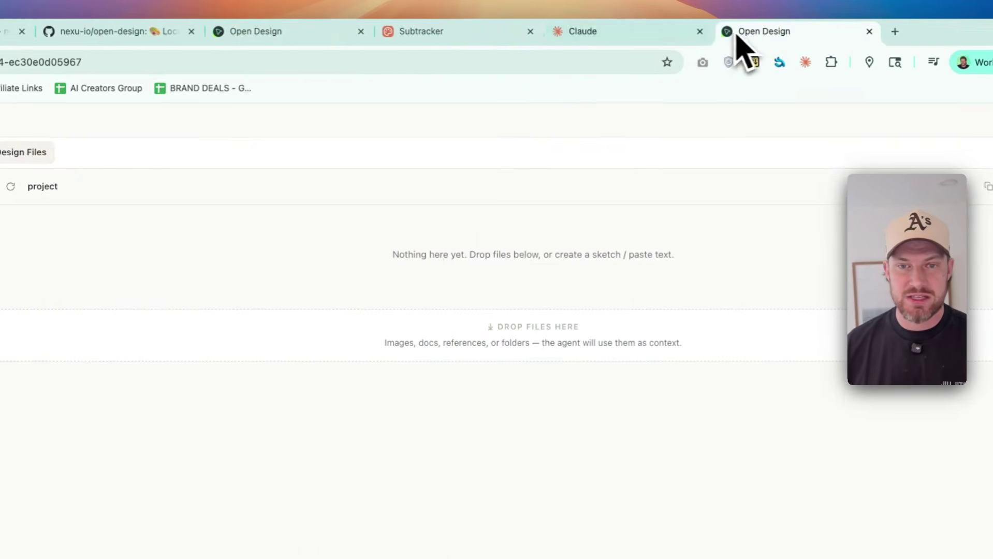
{"action": "scroll", "coordinate": [105, 341], "scroll_direction": "down", "scroll_amount": 10}
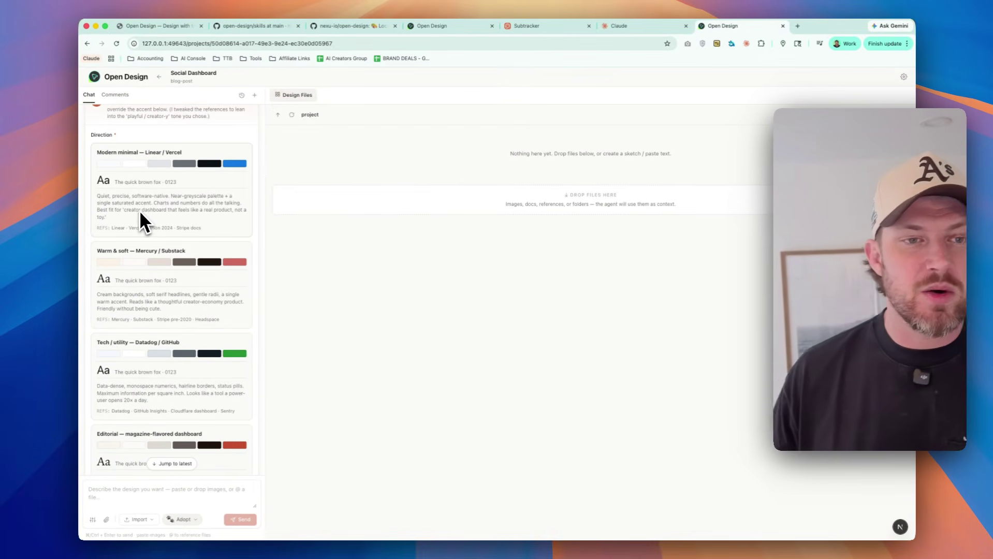
Step: Switch to the code editor and look through the open-design project's design-systems folder
{"action": "key", "text": "super+Tab"}
{"action": "left_click", "coordinate": [58, 302]}
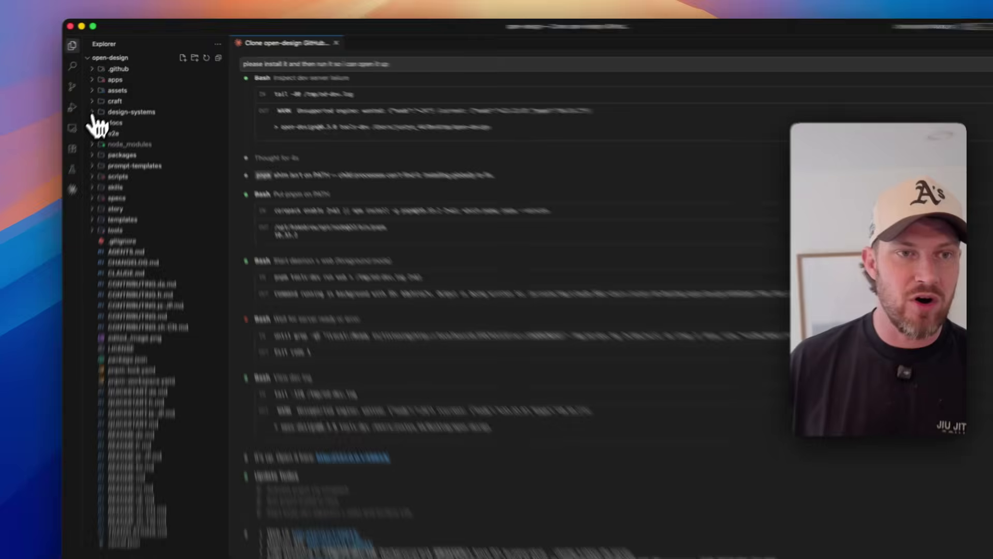
{"action": "left_click", "coordinate": [93, 113]}
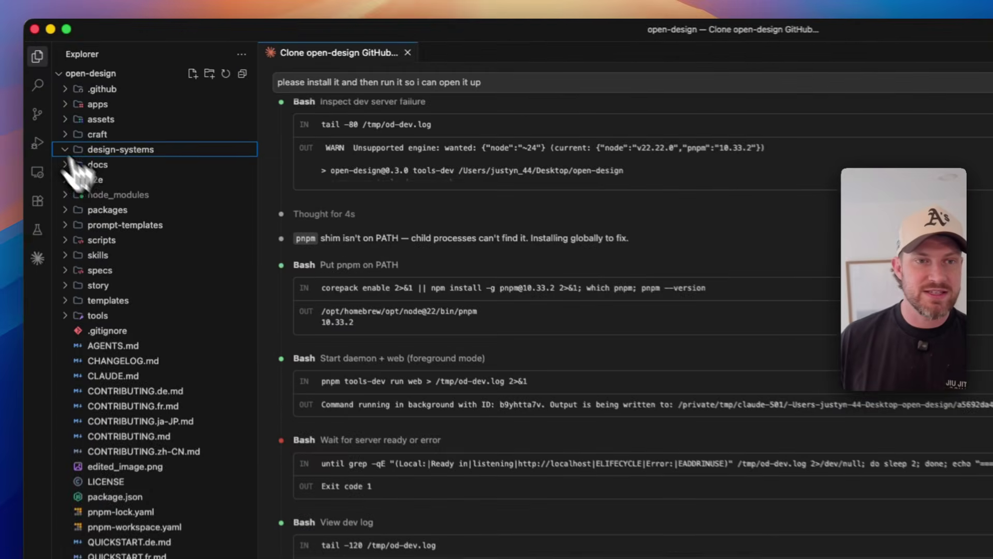
{"action": "scroll", "coordinate": [138, 207], "scroll_direction": "down", "scroll_amount": 15}
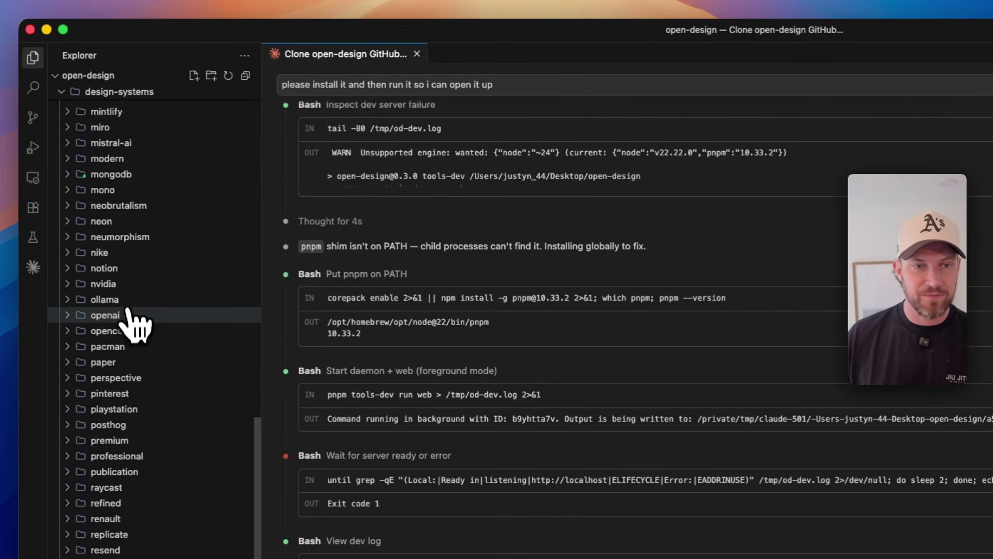
{"action": "scroll", "coordinate": [127, 311], "scroll_direction": "down", "scroll_amount": 10}
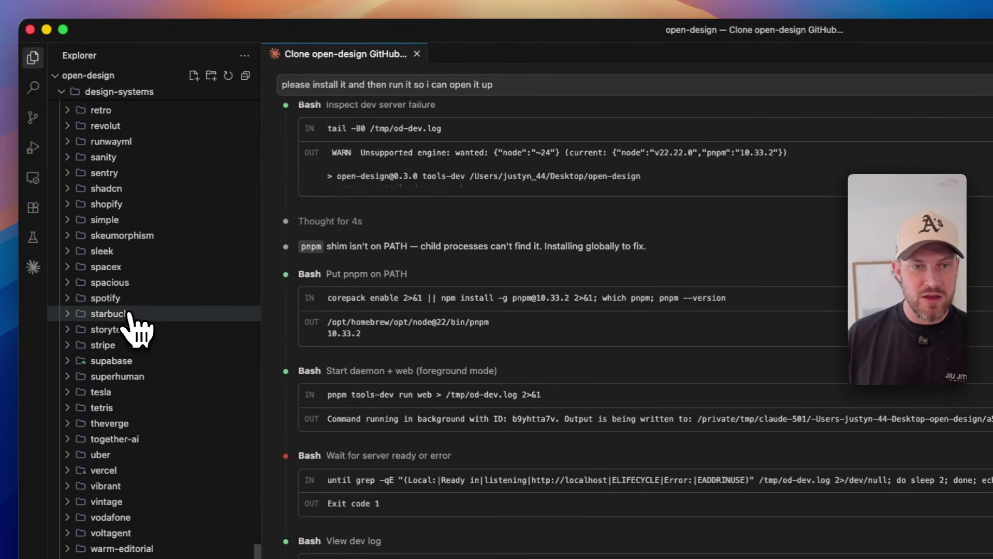
Step: Return to the Social Dashboard chat and compare the submitted brief answers with the offered visual directions
{"action": "key", "text": "super+Tab"}
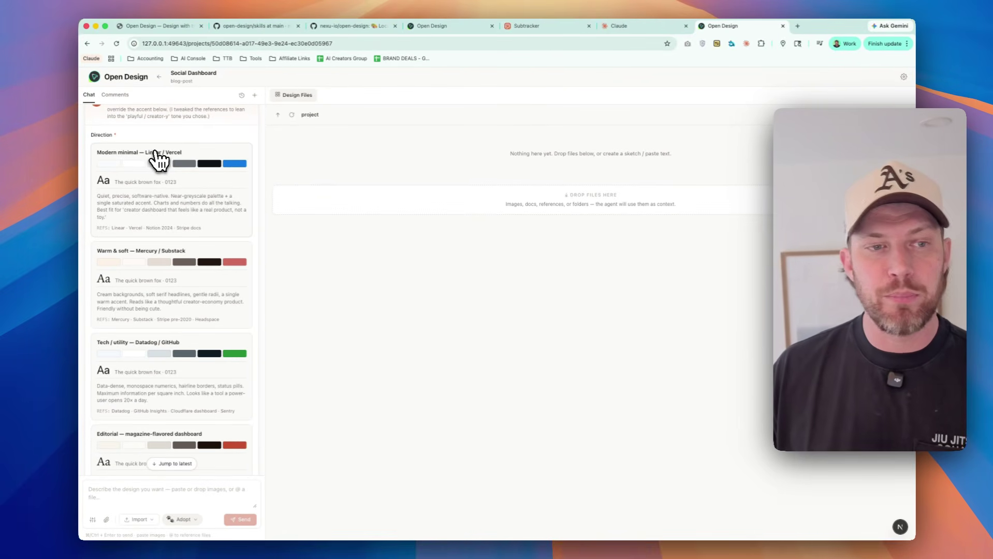
{"action": "scroll", "coordinate": [167, 168], "scroll_direction": "down", "scroll_amount": 8}
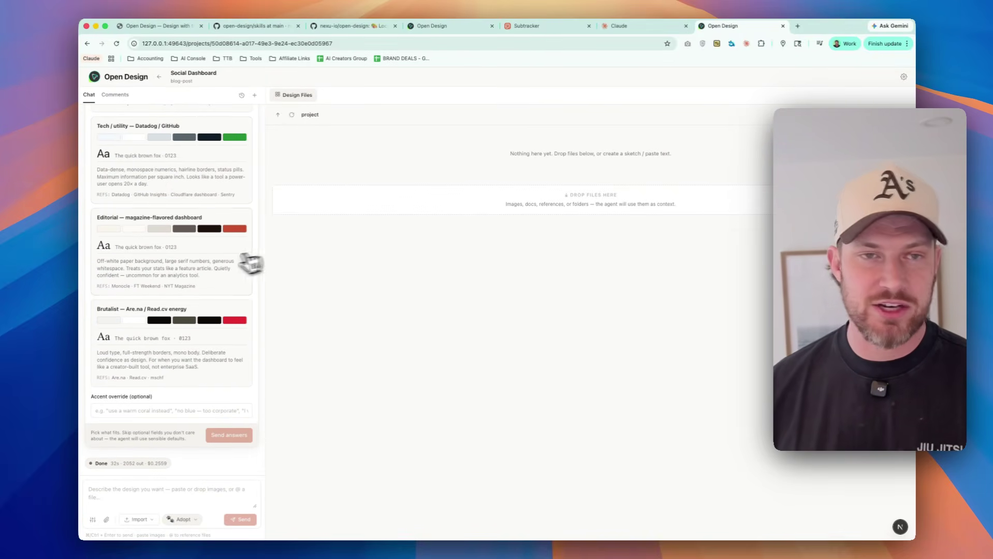
{"action": "scroll", "coordinate": [199, 267], "scroll_direction": "up", "scroll_amount": 10}
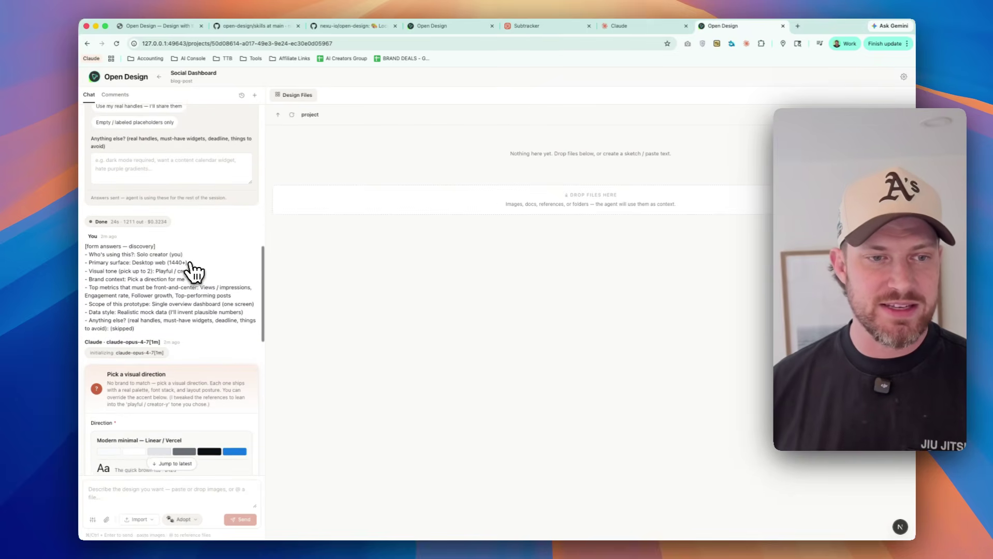
{"action": "scroll", "coordinate": [193, 271], "scroll_direction": "down", "scroll_amount": 10}
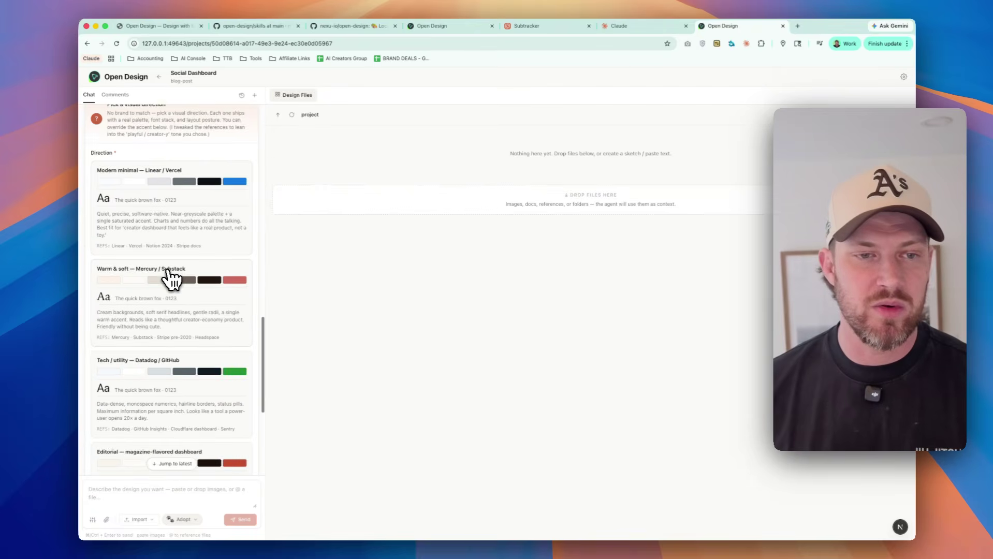
{"action": "scroll", "coordinate": [171, 280], "scroll_direction": "down", "scroll_amount": 1}
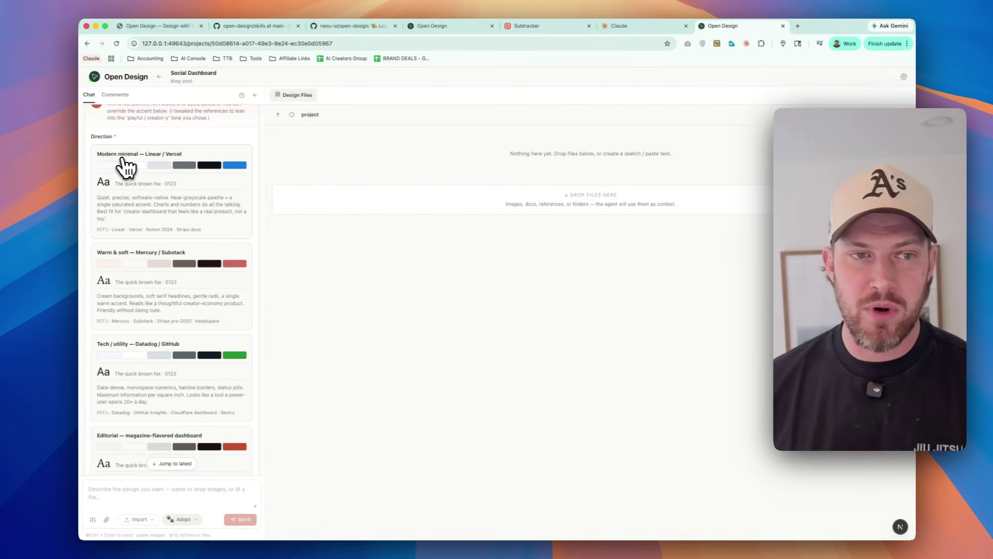
{"action": "scroll", "coordinate": [173, 171], "scroll_direction": "down", "scroll_amount": 4}
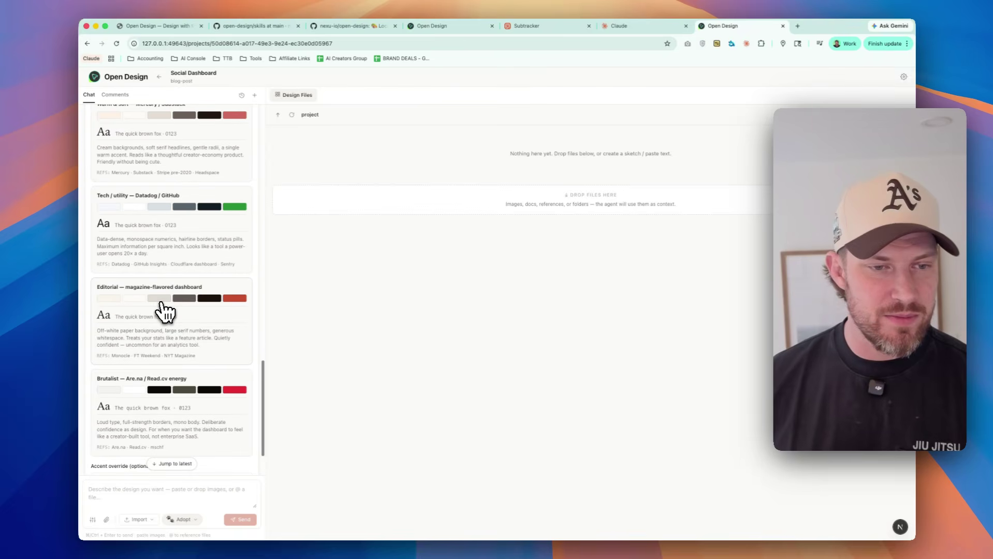
{"action": "scroll", "coordinate": [167, 311], "scroll_direction": "down", "scroll_amount": 2}
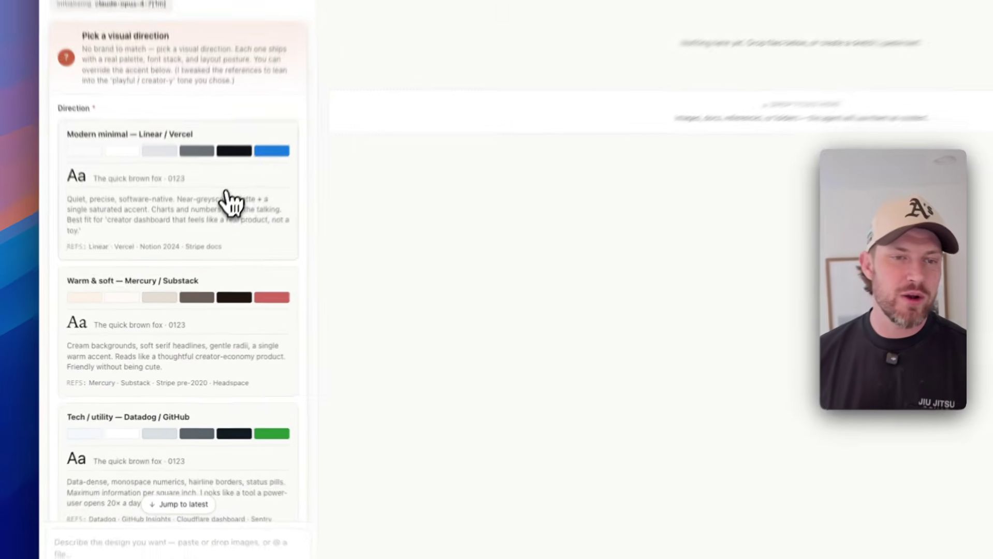
Step: Choose "Modern minimal — Linear / Vercel" as the visual direction and submit it without an accent override
{"action": "left_click", "coordinate": [209, 267]}
{"action": "scroll", "coordinate": [186, 263], "scroll_direction": "down", "scroll_amount": 8}
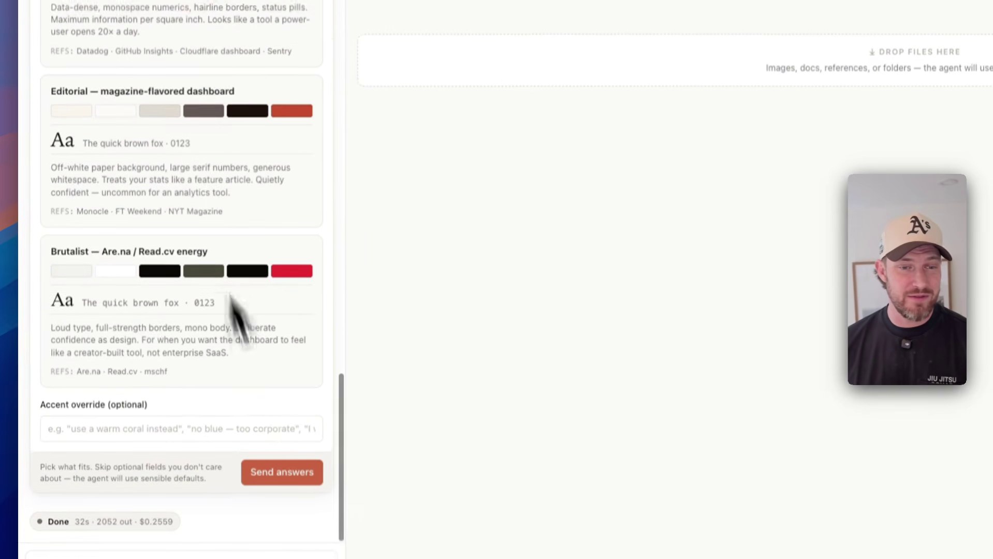
{"action": "left_click", "coordinate": [275, 440]}
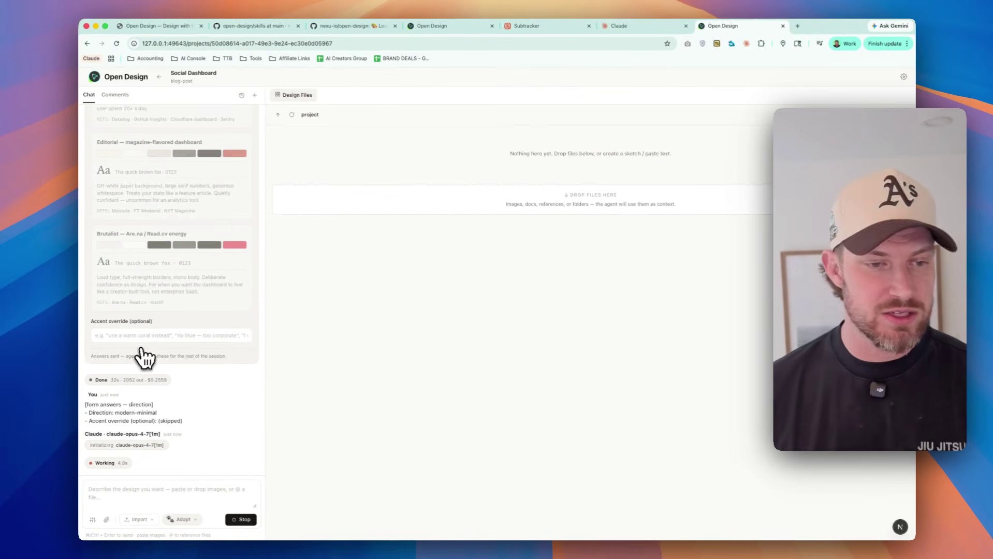
Step: Return to the Subtracker project, look over the built-in pets in the settings, and open the execution mode settings
{"action": "left_click", "coordinate": [414, 26]}
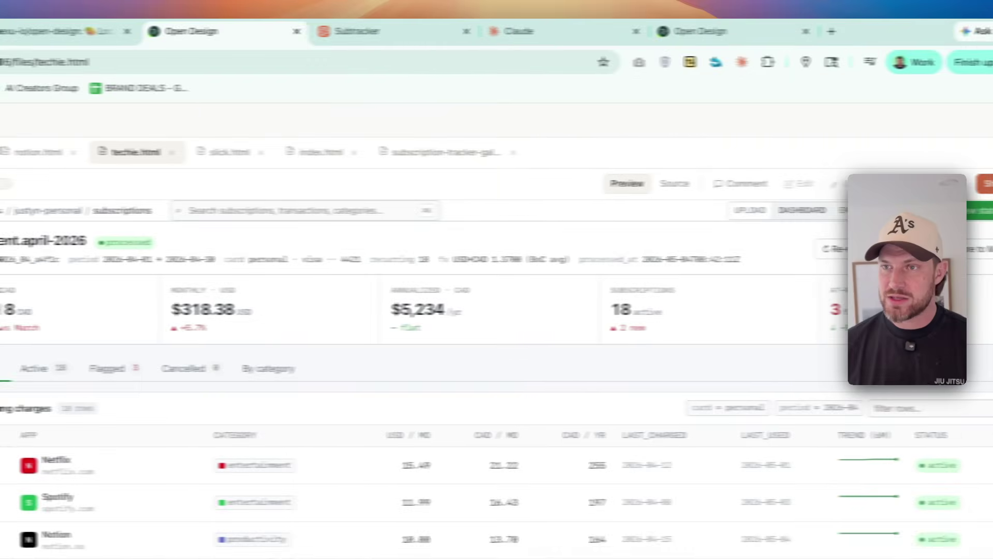
{"action": "left_click", "coordinate": [960, 121]}
{"action": "left_click", "coordinate": [649, 128]}
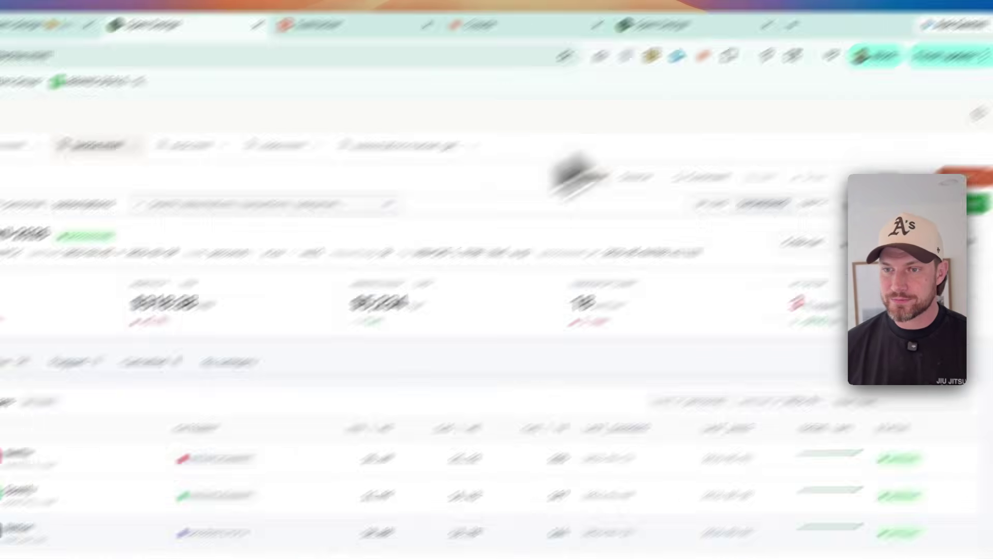
{"action": "left_click", "coordinate": [186, 510]}
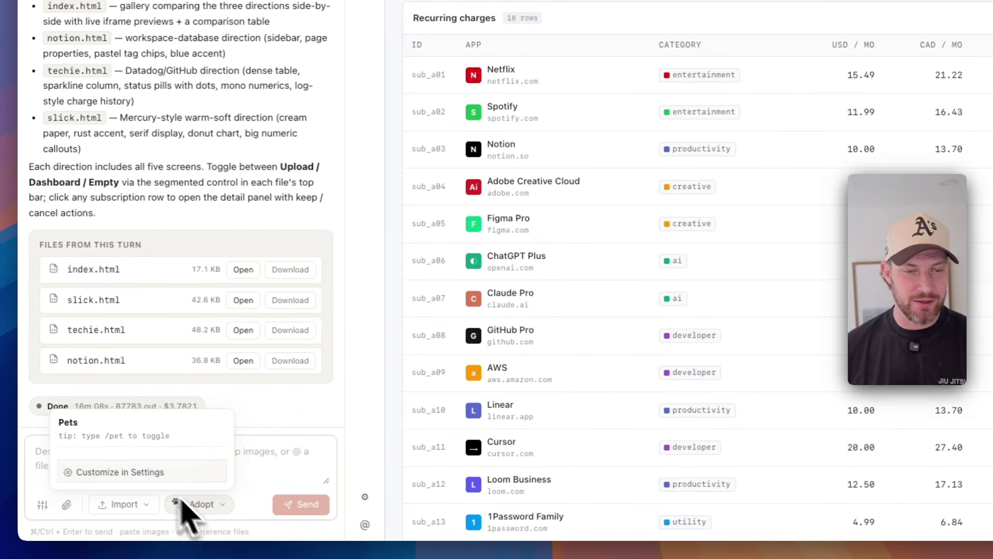
{"action": "left_click", "coordinate": [133, 469]}
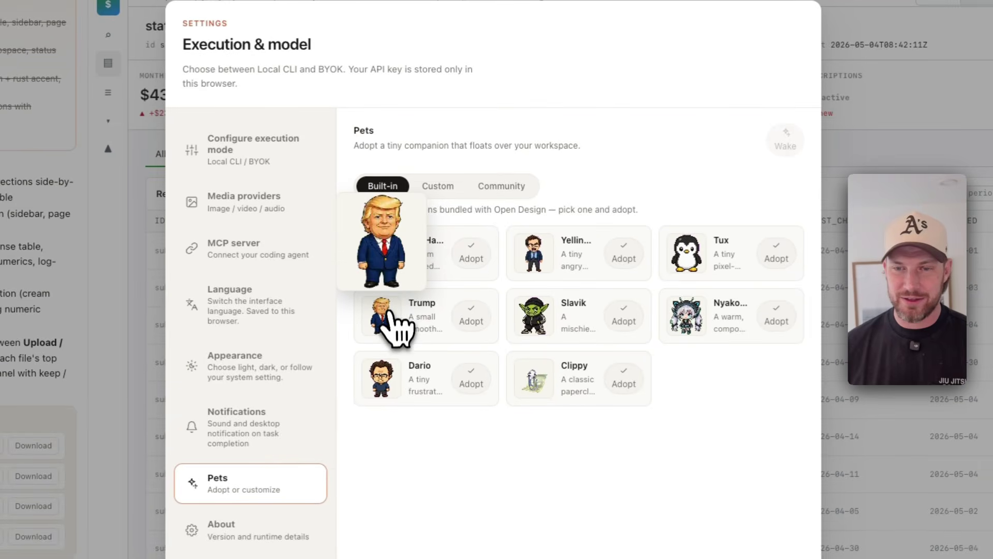
{"action": "mouse_move", "coordinate": [930, 130]}
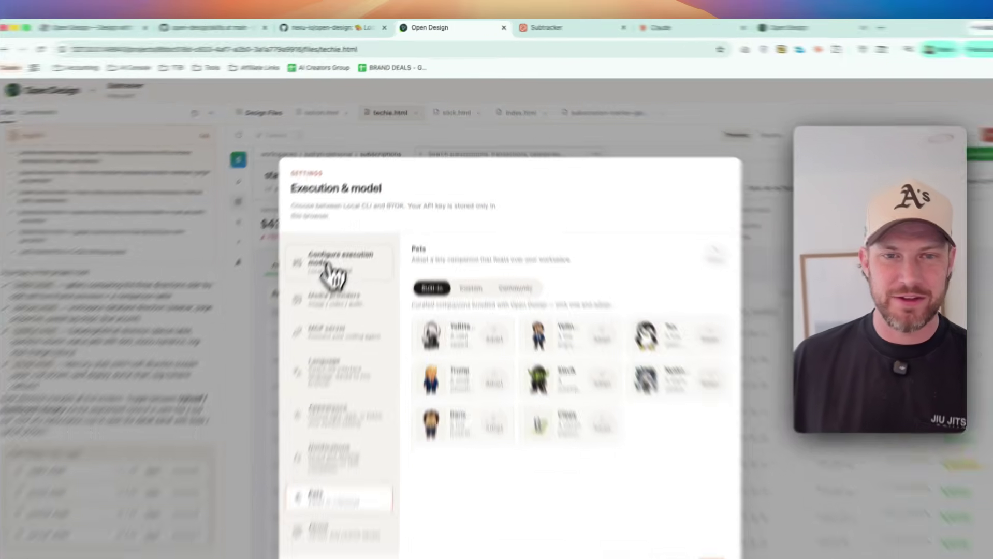
{"action": "left_click", "coordinate": [336, 213]}
Step: Check the Claude plan usage limits and the Social Dashboard run, and return to the Subtracker project's settings
{"action": "left_click", "coordinate": [609, 27]}
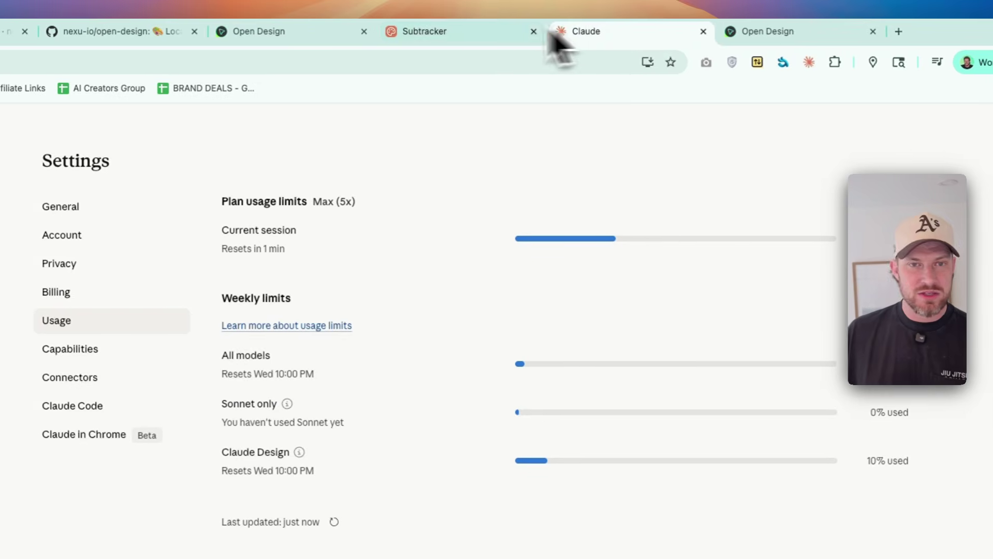
{"action": "left_click", "coordinate": [751, 35]}
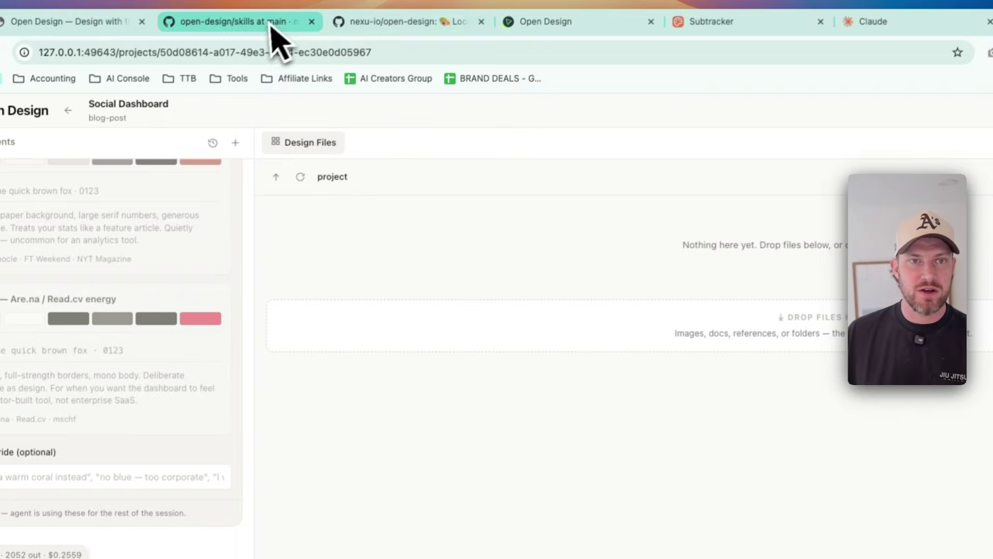
{"action": "left_click", "coordinate": [574, 25]}
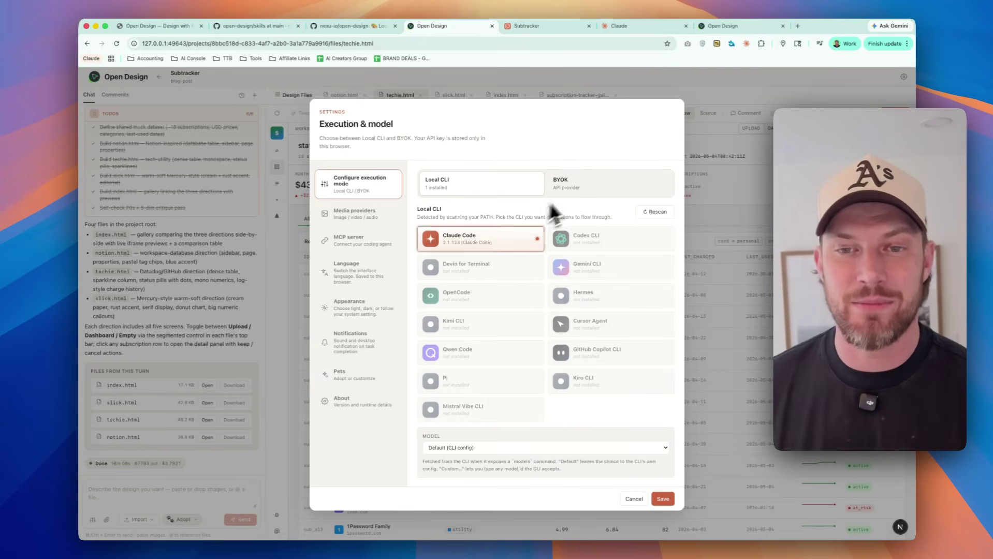
Step: Inspect the BYOK execution mode with OpenAI as provider and review its available models
{"action": "left_click", "coordinate": [567, 183]}
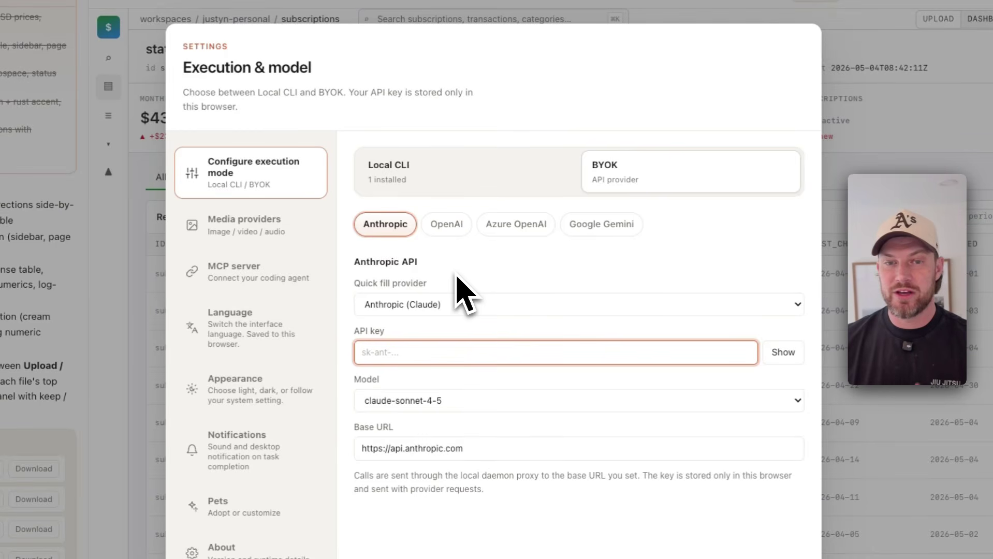
{"action": "left_click", "coordinate": [447, 225]}
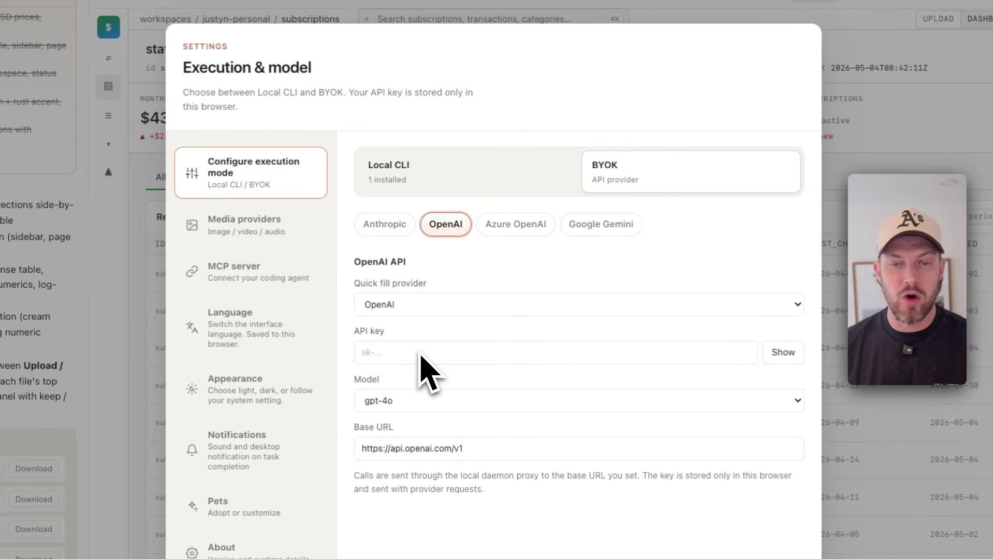
{"action": "left_click", "coordinate": [432, 401]}
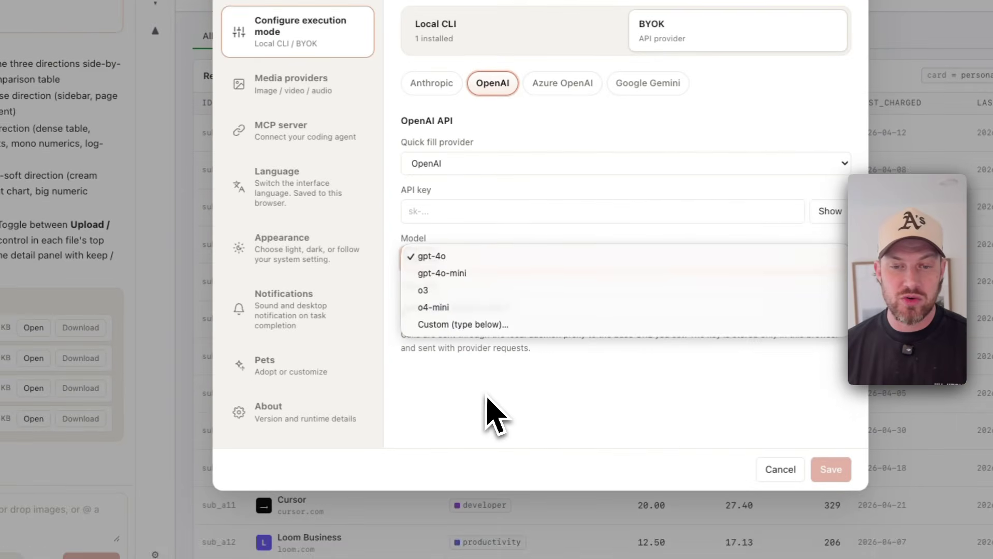
{"action": "left_click", "coordinate": [439, 539]}
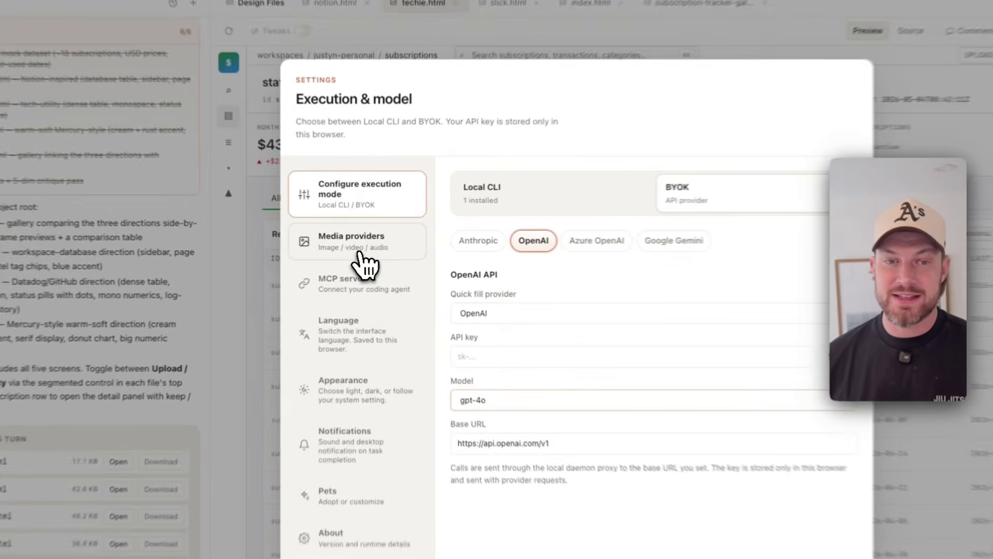
Step: Look through the media providers available for image, video and audio generation
{"action": "left_click", "coordinate": [372, 249]}
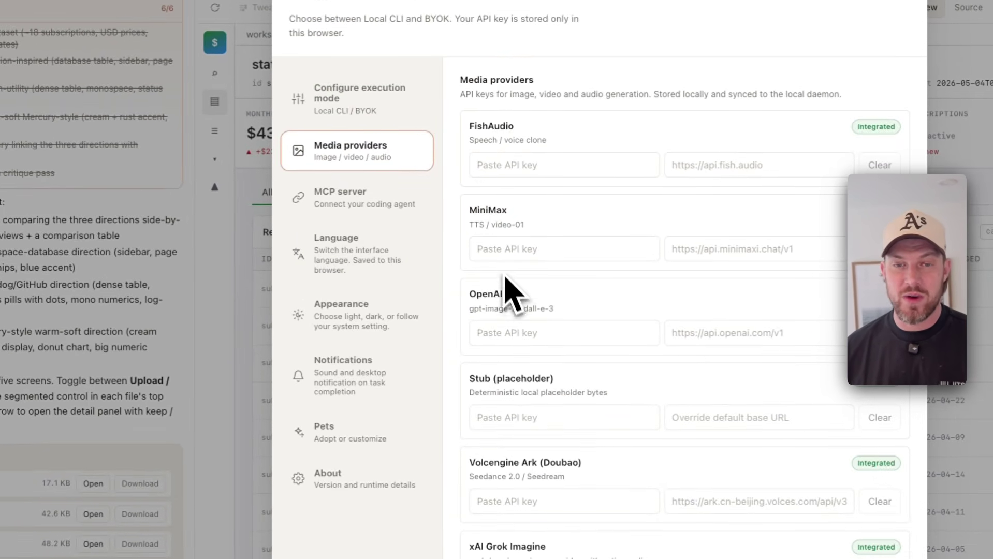
{"action": "scroll", "coordinate": [523, 310], "scroll_direction": "down", "scroll_amount": 5}
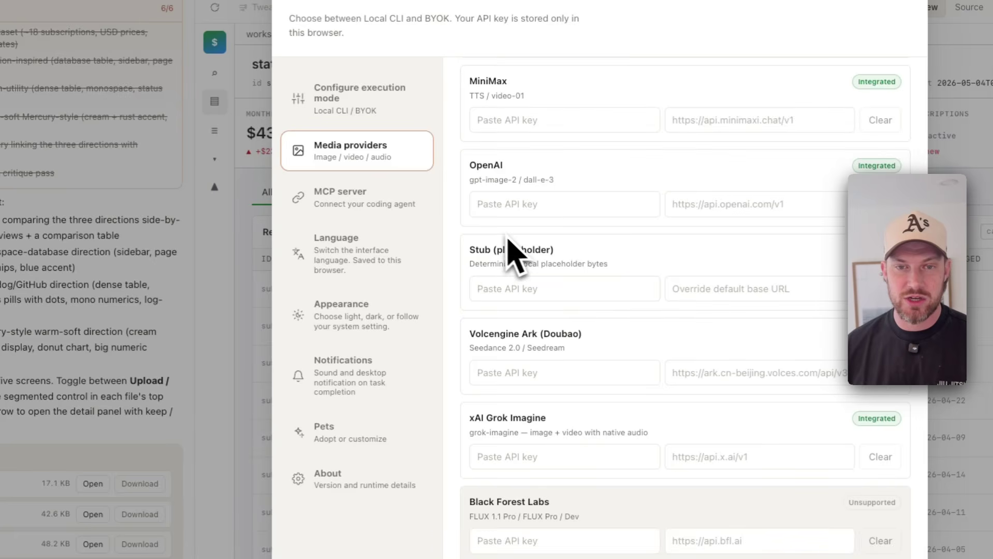
Step: Close the settings to look at the techie.html preview and reopen the execution mode settings
{"action": "scroll", "coordinate": [513, 259], "scroll_direction": "up", "scroll_amount": 5}
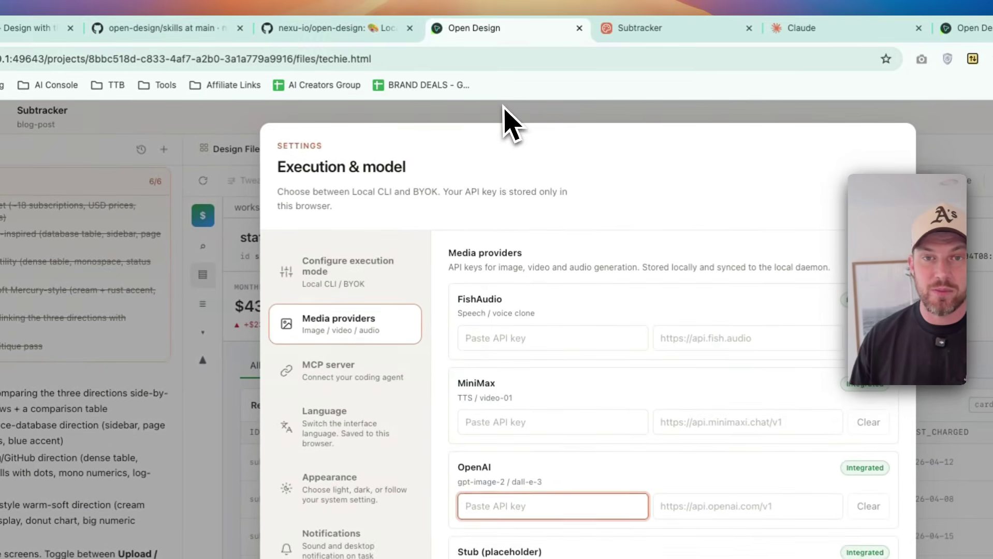
{"action": "left_click", "coordinate": [502, 109]}
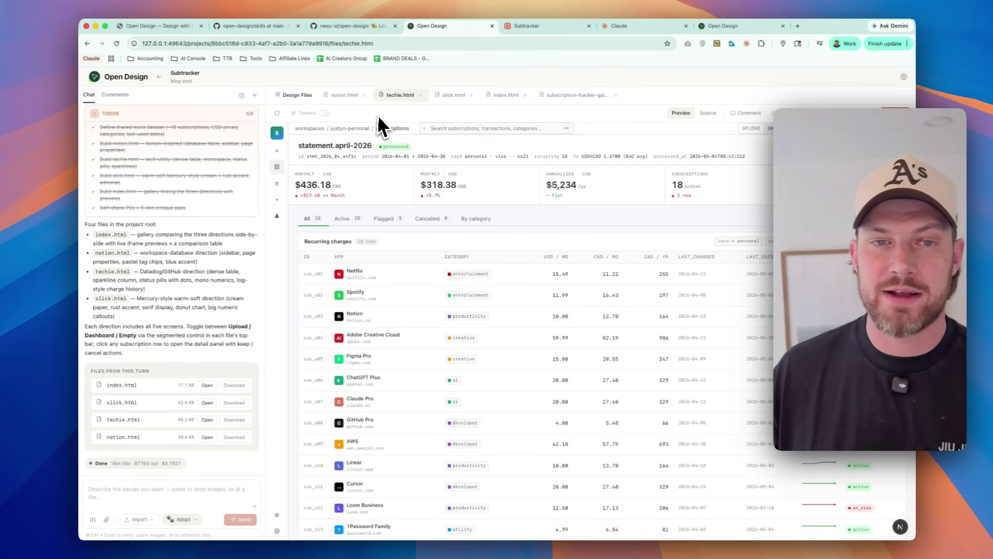
{"action": "scroll", "coordinate": [590, 138], "scroll_direction": "down", "scroll_amount": 1}
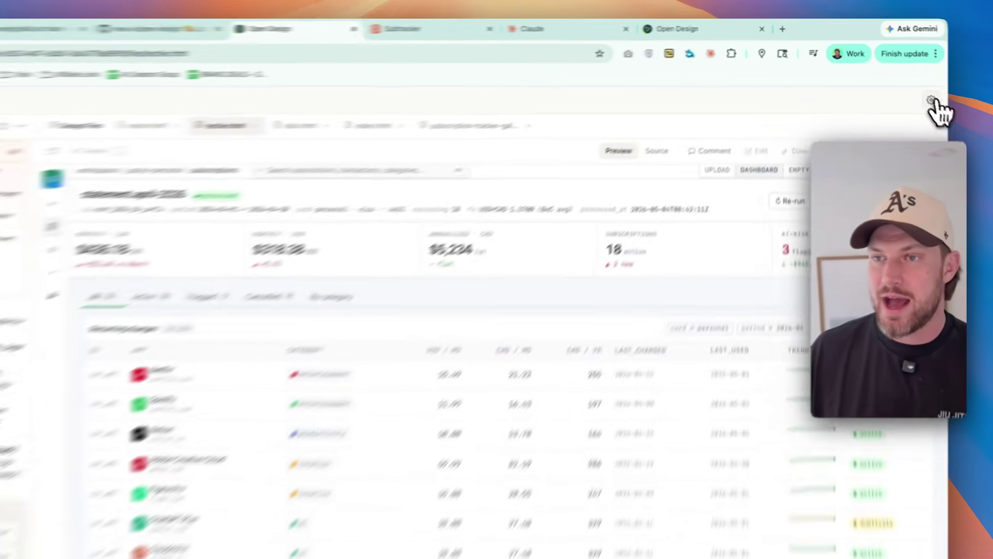
{"action": "left_click", "coordinate": [903, 77]}
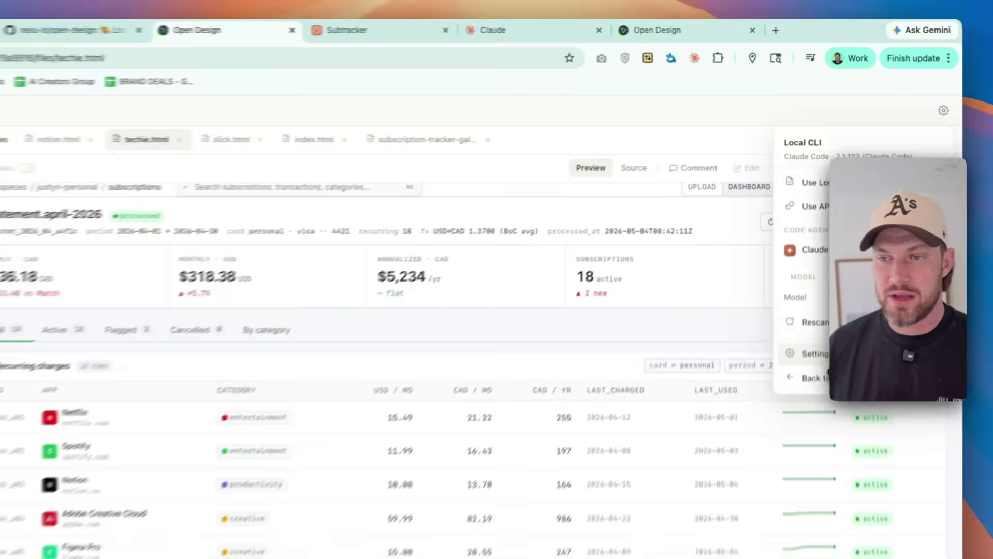
{"action": "left_click", "coordinate": [821, 229]}
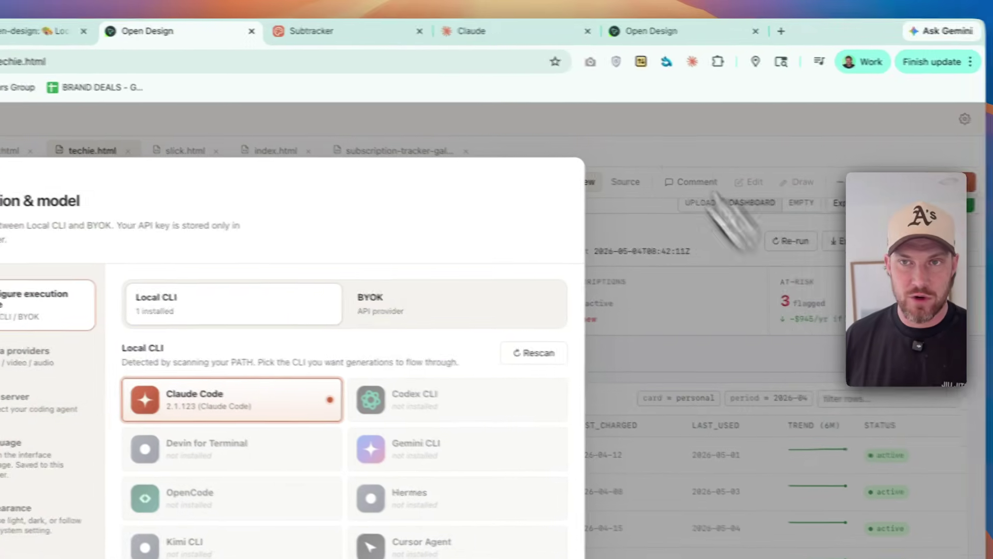
Step: Check the to-do progress of the Social Dashboard run and return to the Subtracker project's settings
{"action": "left_click", "coordinate": [724, 26]}
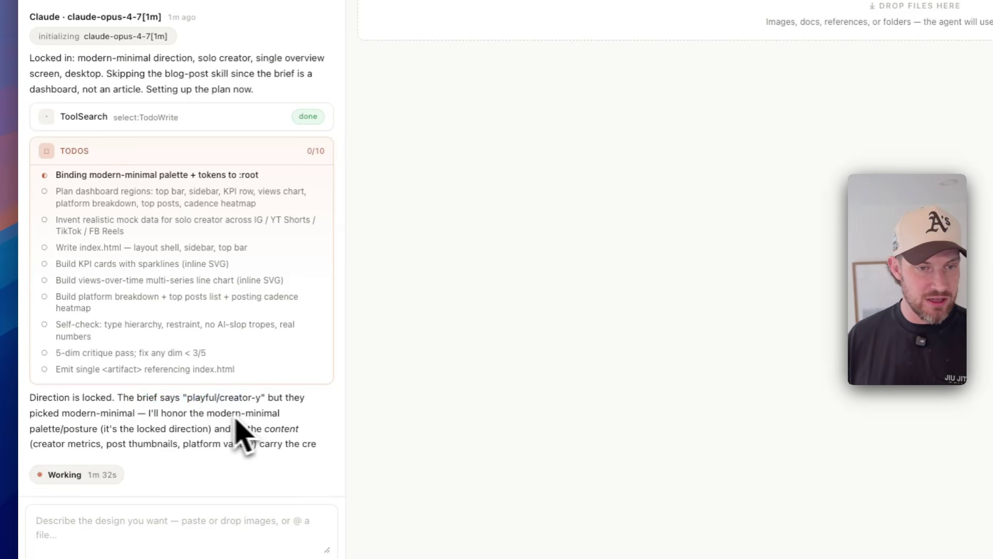
{"action": "left_click_drag", "start_coordinate": [73, 168], "coordinate": [76, 184]}
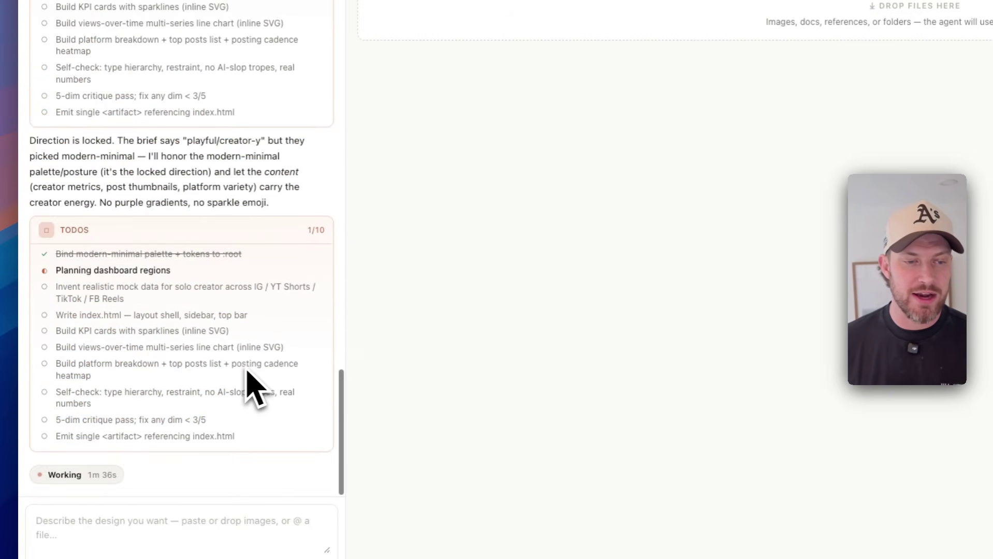
{"action": "left_click", "coordinate": [396, 22]}
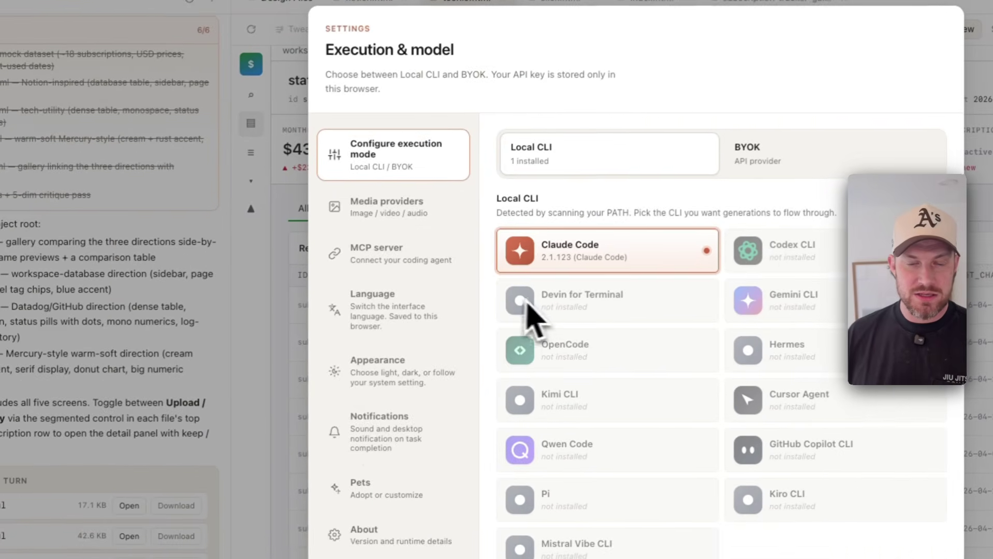
Step: Look through the notifications, media providers and execution mode settings, and close the settings
{"action": "left_click", "coordinate": [377, 437]}
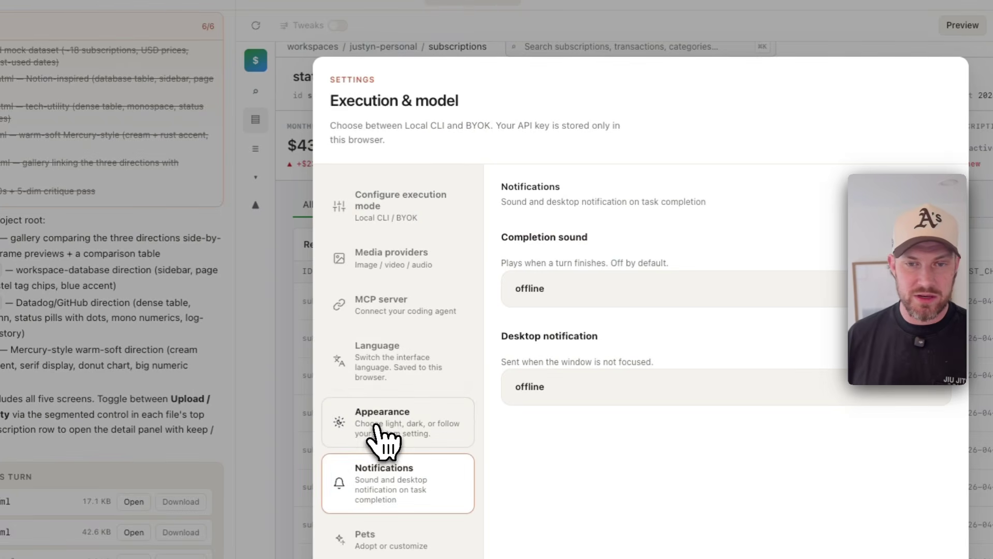
{"action": "left_click", "coordinate": [399, 267]}
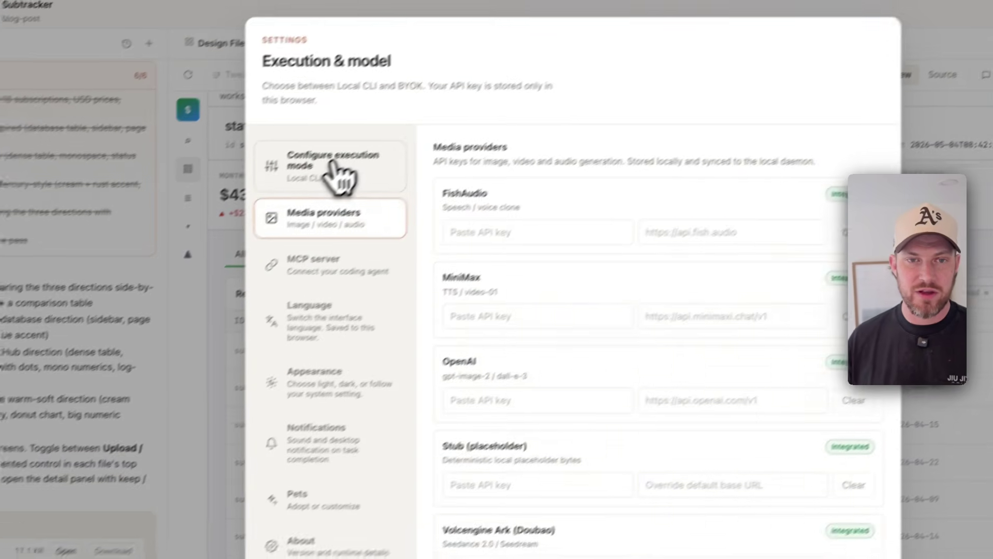
{"action": "left_click", "coordinate": [399, 207]}
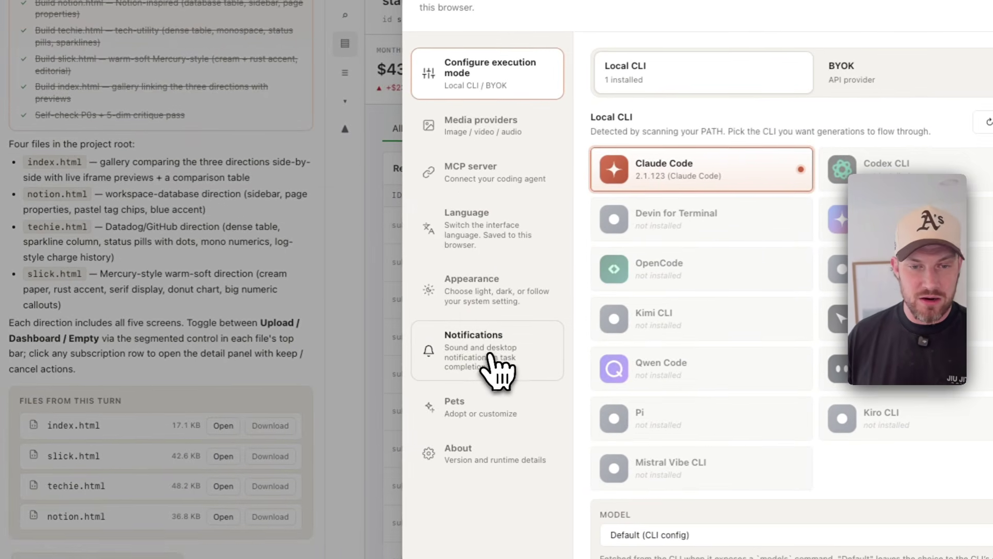
{"action": "left_click", "coordinate": [306, 294]}
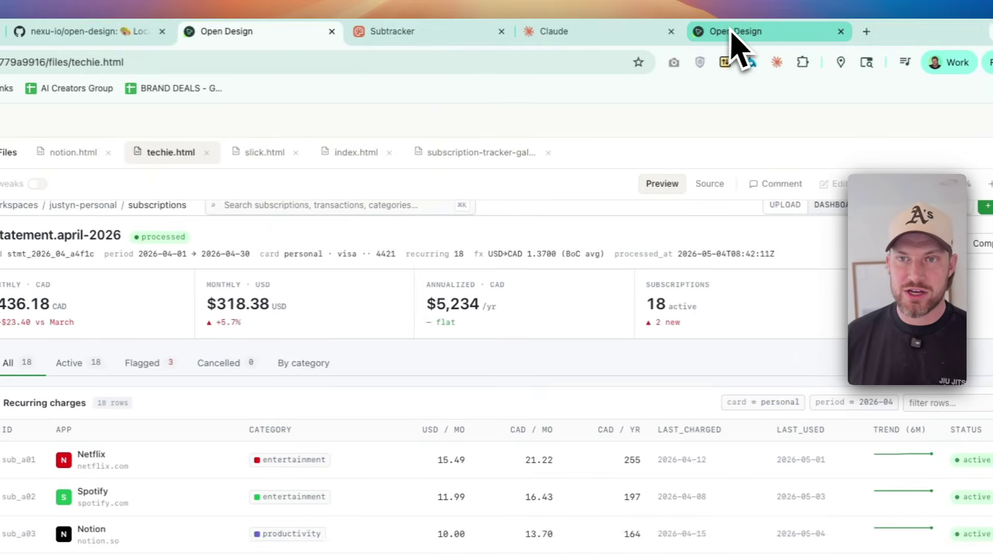
Step: Examine the generated Social Dashboard's index.html preview, including its metric cards, views chart, top performing posts and posting cadence heatmap
{"action": "left_click", "coordinate": [722, 37]}
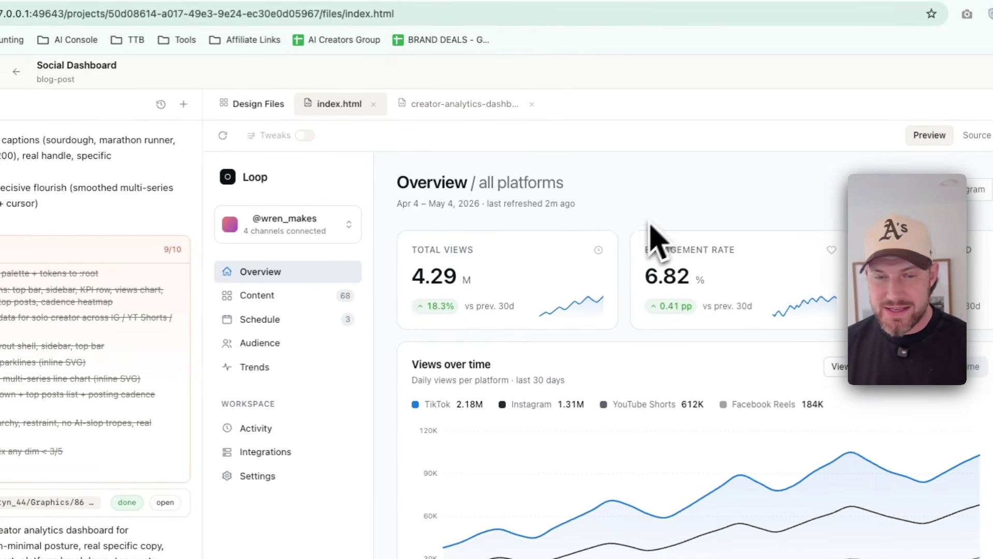
{"action": "scroll", "coordinate": [656, 241], "scroll_direction": "down", "scroll_amount": 8}
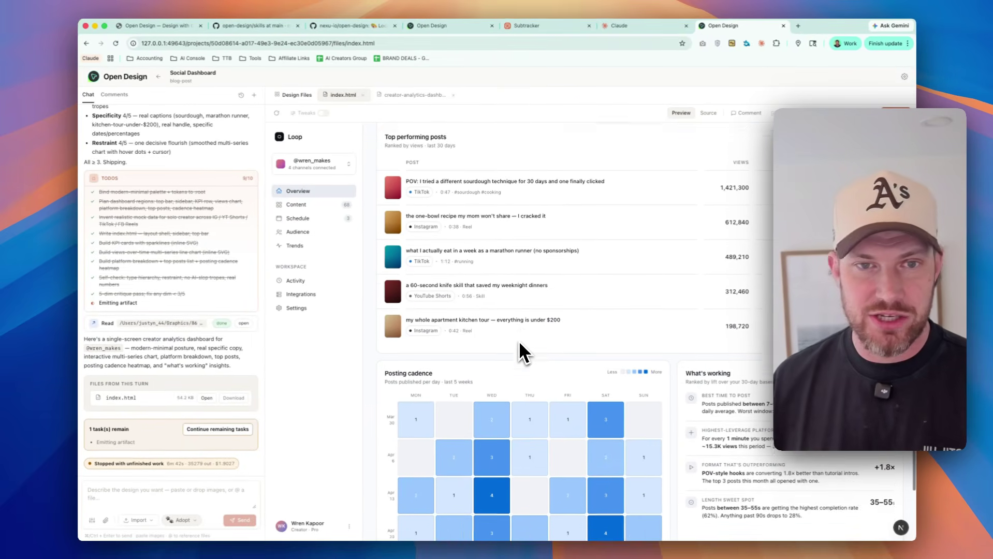
{"action": "scroll", "coordinate": [515, 339], "scroll_direction": "up", "scroll_amount": 8}
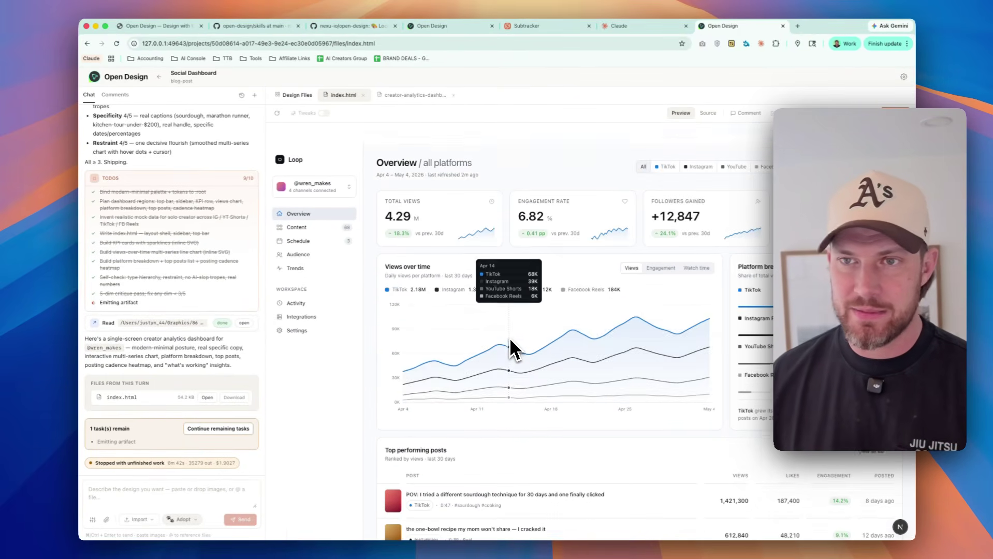
{"action": "scroll", "coordinate": [511, 350], "scroll_direction": "down", "scroll_amount": 1}
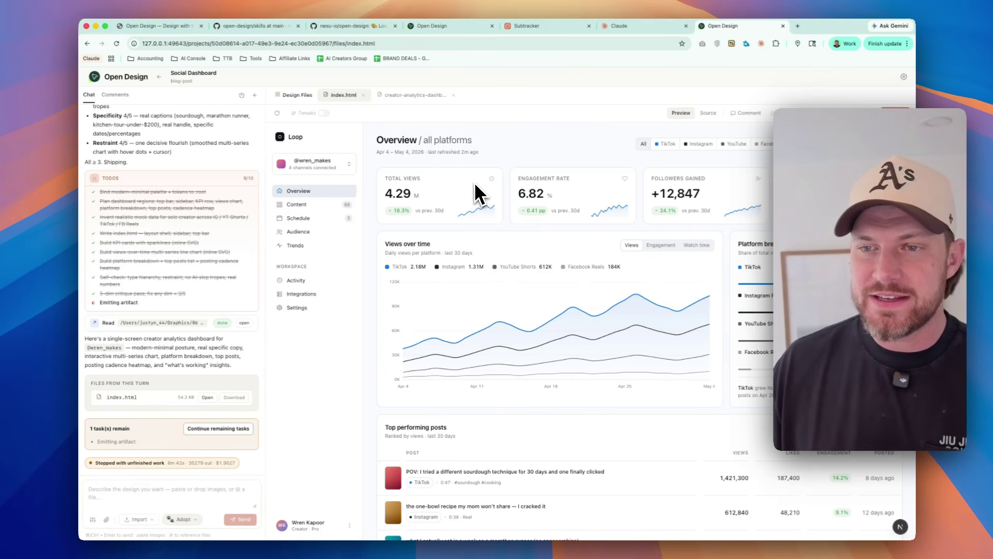
{"action": "scroll", "coordinate": [468, 186], "scroll_direction": "down", "scroll_amount": 5}
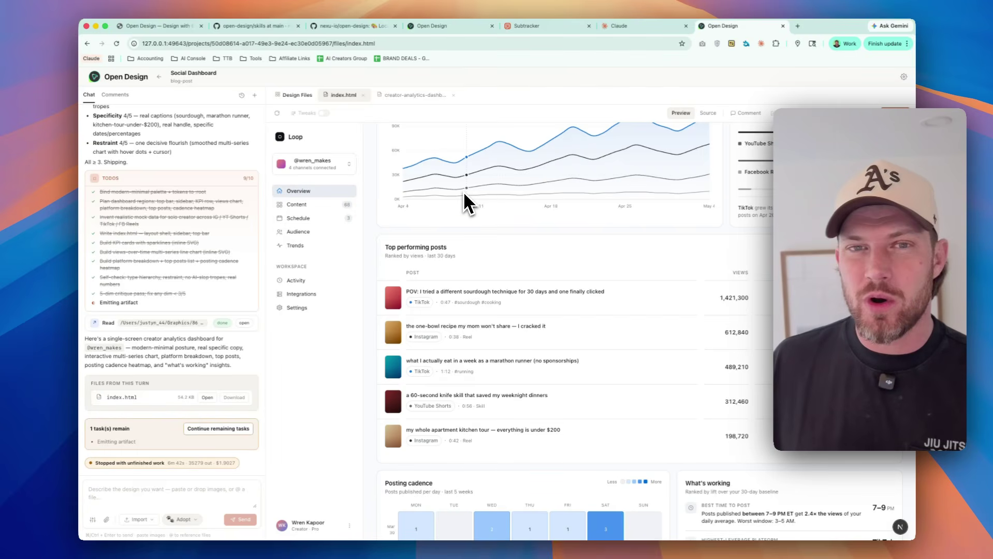
{"action": "scroll", "coordinate": [462, 195], "scroll_direction": "up", "scroll_amount": 5}
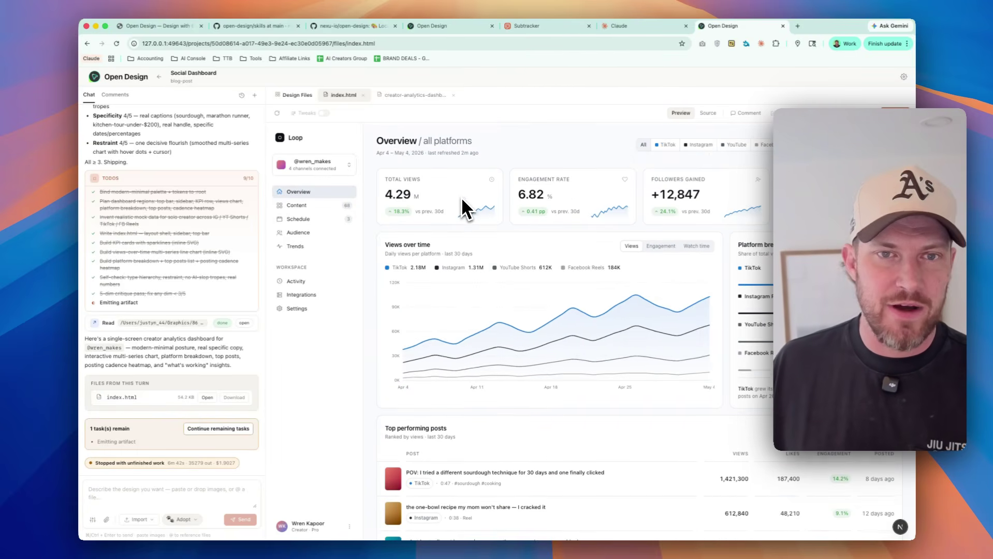
{"action": "scroll", "coordinate": [462, 197], "scroll_direction": "down", "scroll_amount": 3}
{"action": "scroll", "coordinate": [463, 196], "scroll_direction": "down", "scroll_amount": 6}
{"action": "scroll", "coordinate": [443, 224], "scroll_direction": "up", "scroll_amount": 3}
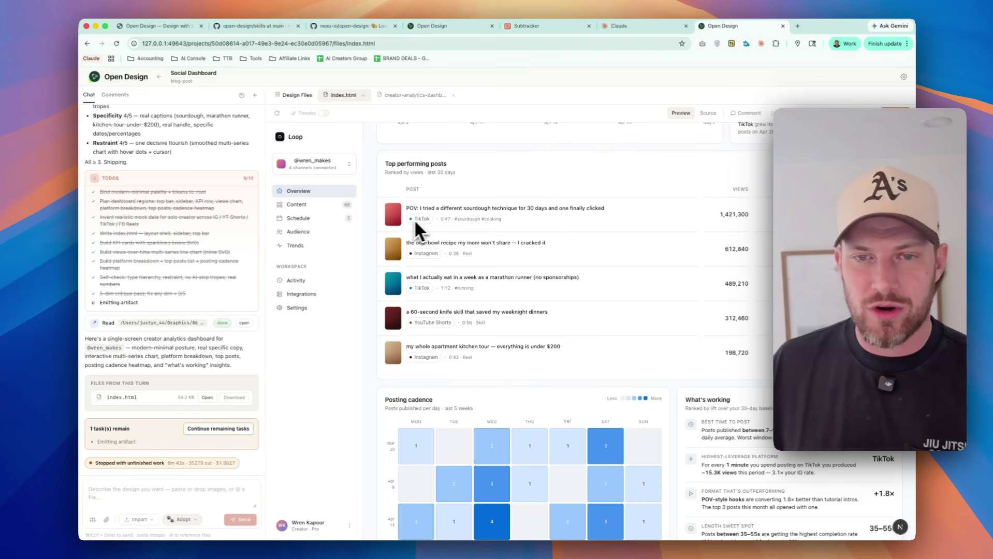
{"action": "scroll", "coordinate": [484, 241], "scroll_direction": "down", "scroll_amount": 5}
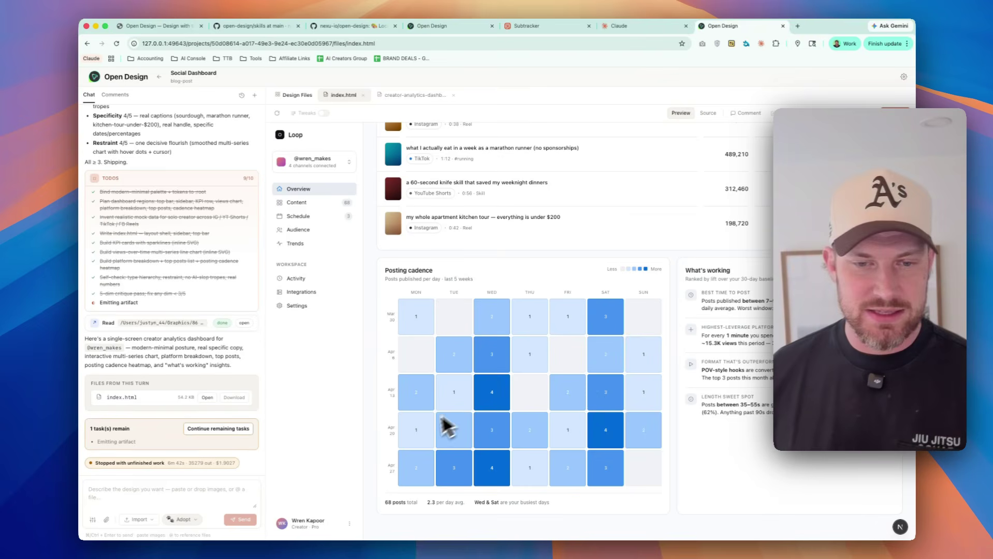
{"action": "scroll", "coordinate": [444, 417], "scroll_direction": "up", "scroll_amount": 15}
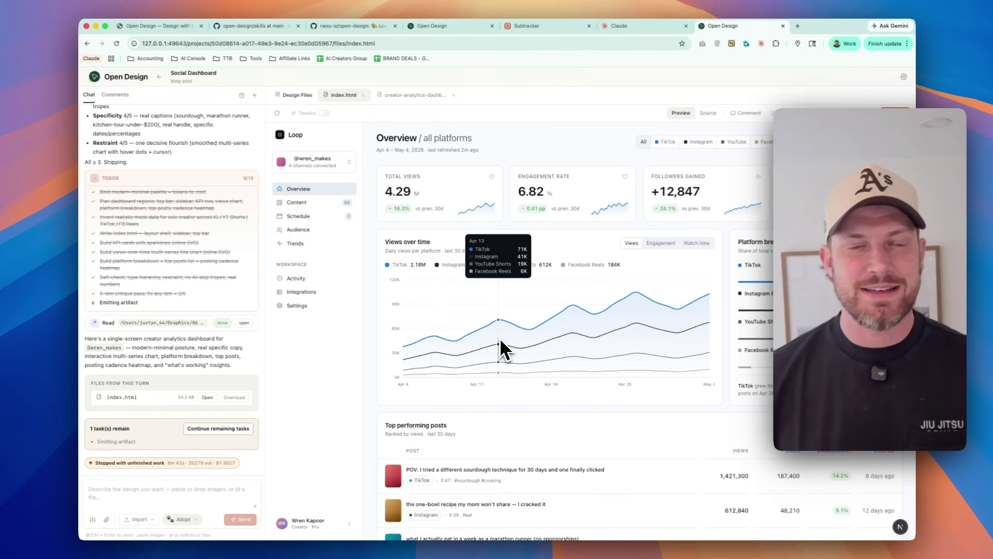
Step: Review the original prompt, the quick brief answers and the to-do lists in the Social Dashboard chat
{"action": "scroll", "coordinate": [199, 274], "scroll_direction": "up", "scroll_amount": 15}
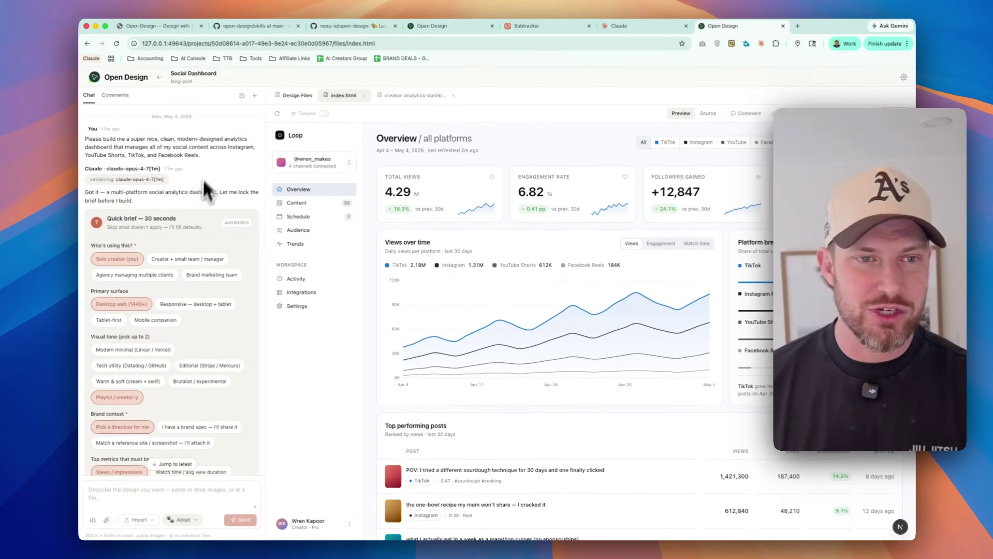
{"action": "left_click_drag", "start_coordinate": [200, 168], "coordinate": [84, 152]}
{"action": "scroll", "coordinate": [188, 306], "scroll_direction": "down", "scroll_amount": 20}
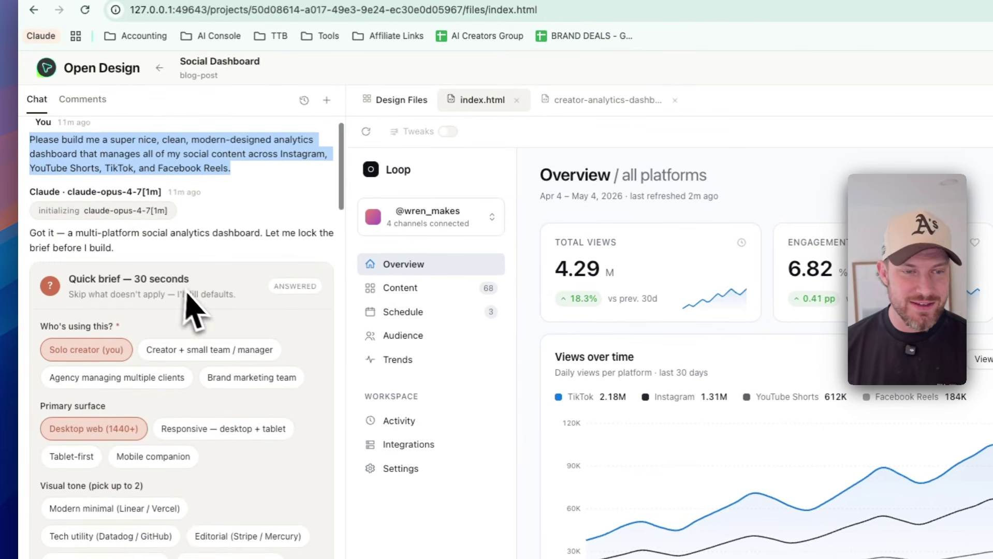
{"action": "scroll", "coordinate": [135, 357], "scroll_direction": "down", "scroll_amount": 10}
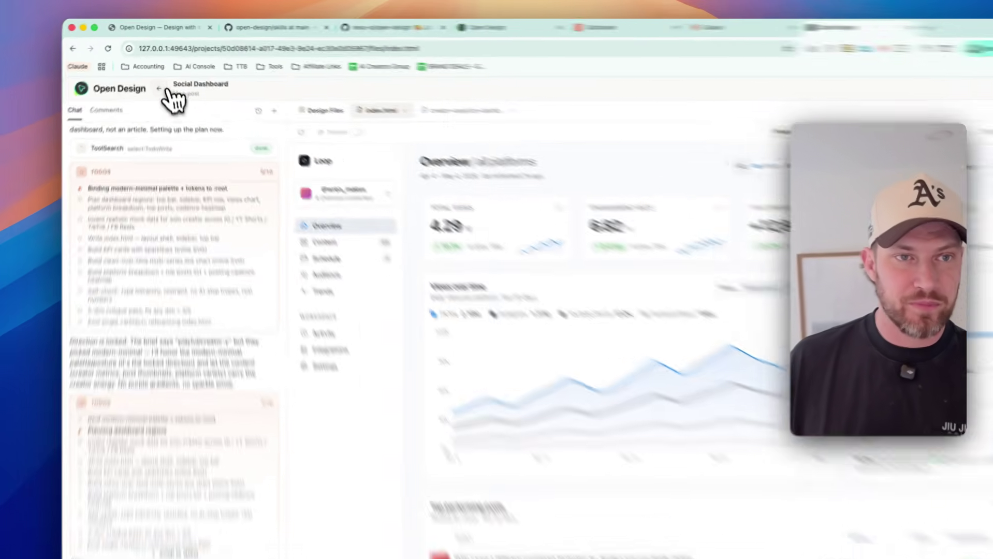
Step: Go back to the designs overview and switch to the Subtracker project's techie.html preview
{"action": "left_click", "coordinate": [161, 89]}
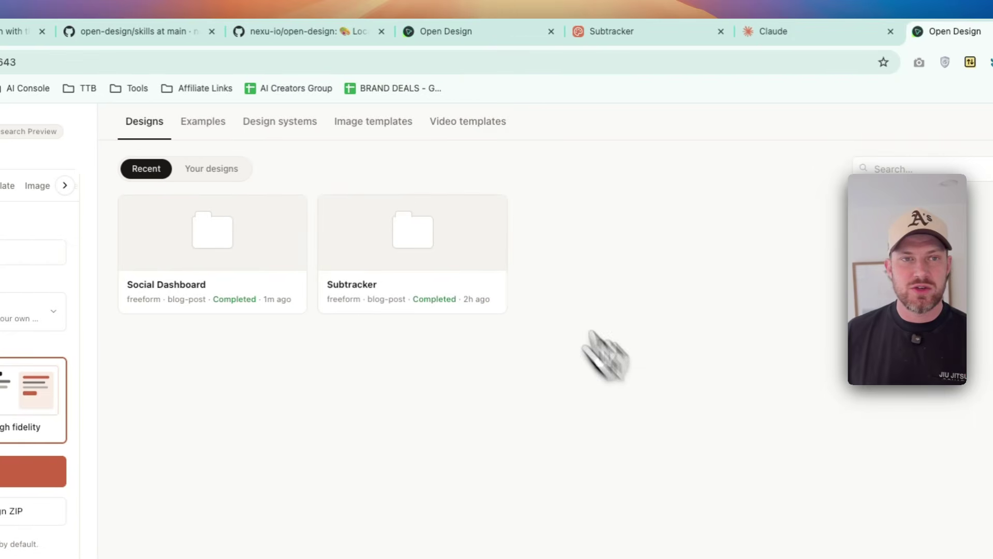
{"action": "left_click", "coordinate": [483, 32]}
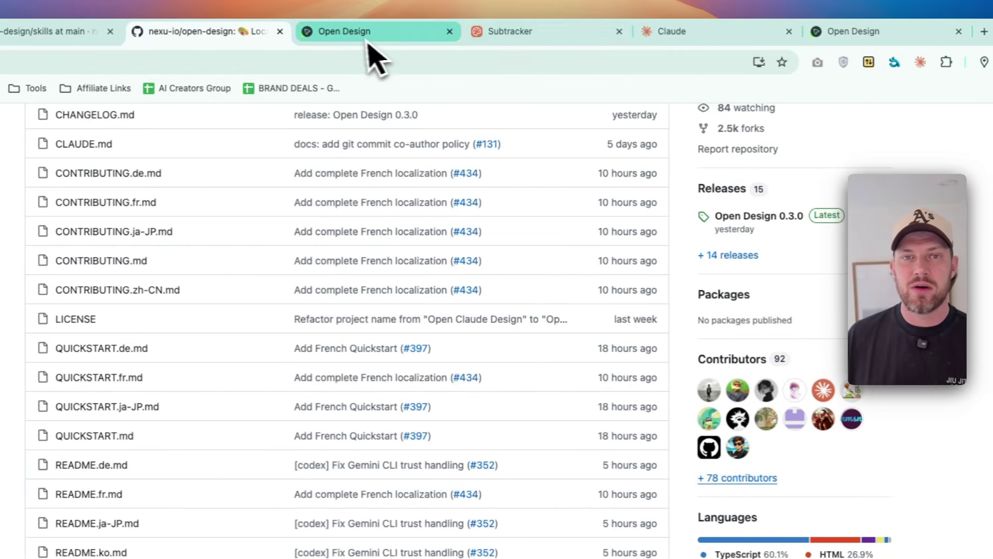
{"action": "left_click", "coordinate": [477, 35]}
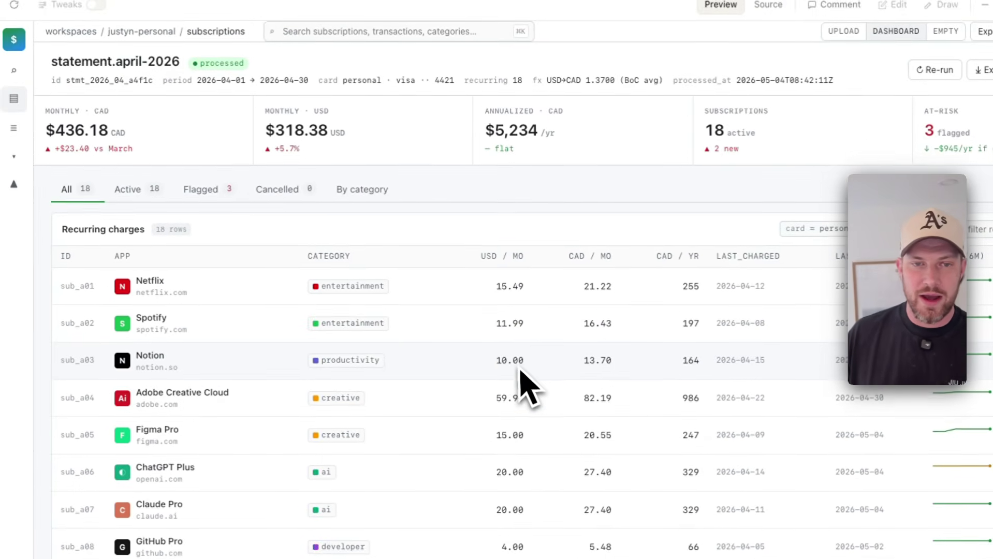